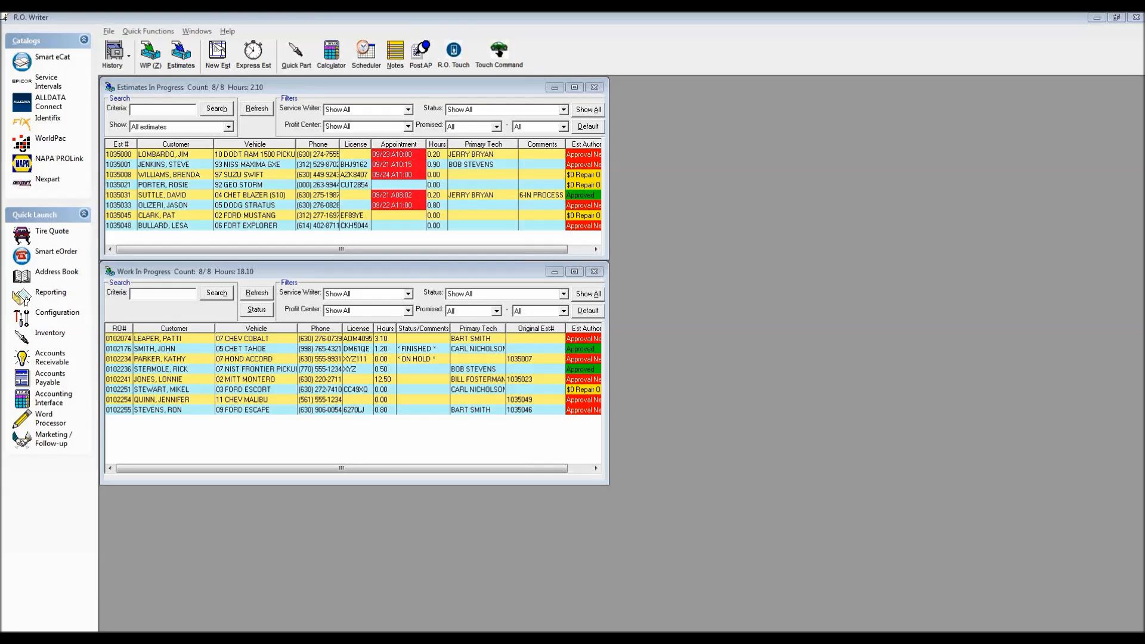
# Step: Open the 2011 Chev Malibu repair order from the Work In Progress list
pyautogui.doubleClick(292, 401)
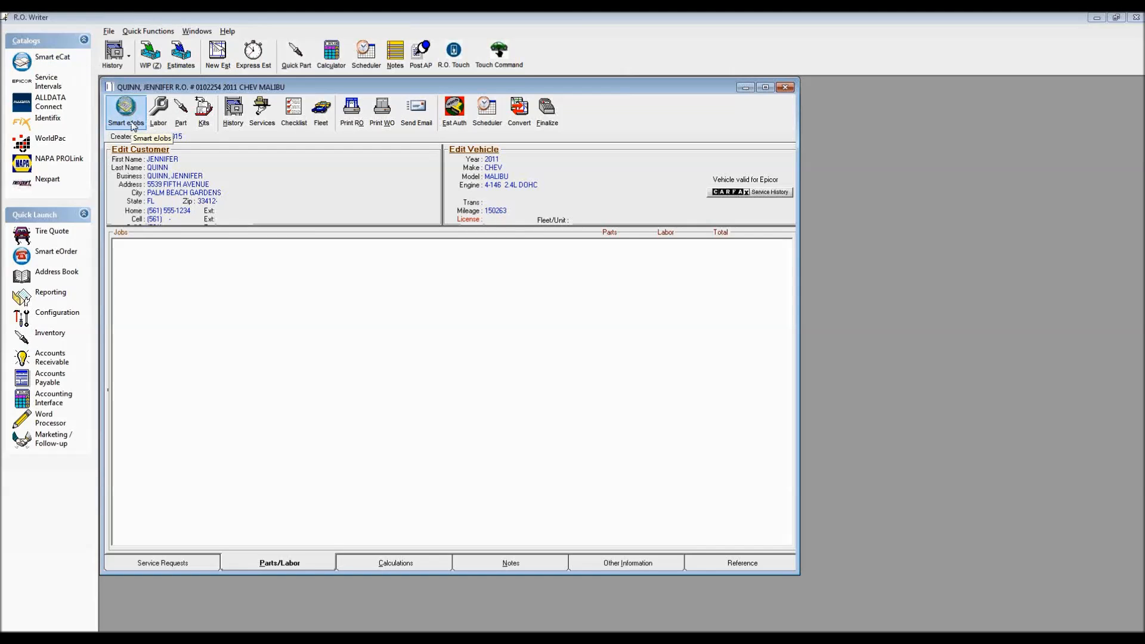
pyautogui.click(786, 88)
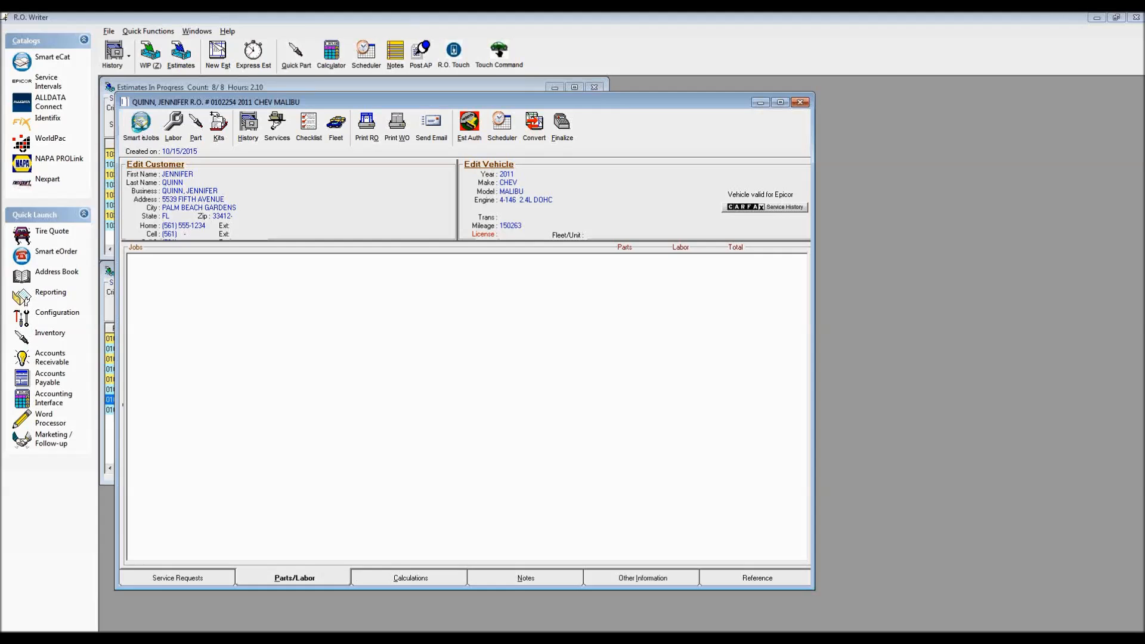
pyautogui.click(141, 124)
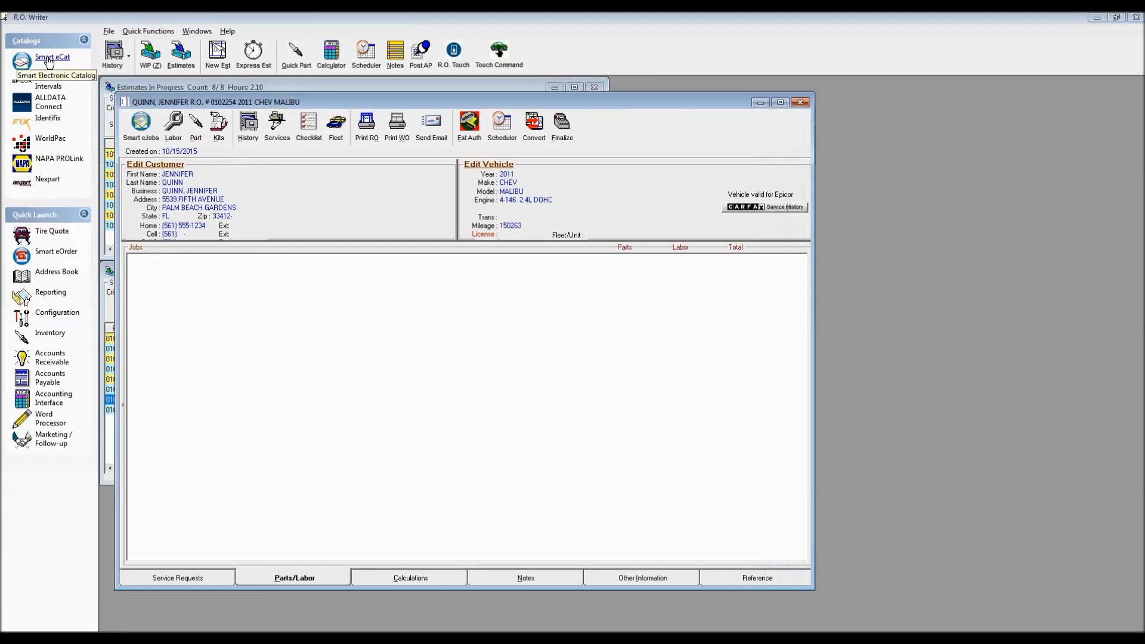
# Step: Open the Smart eCat catalog for the Malibu, view its Smart eJob page, and close the catalog
pyautogui.click(49, 60)
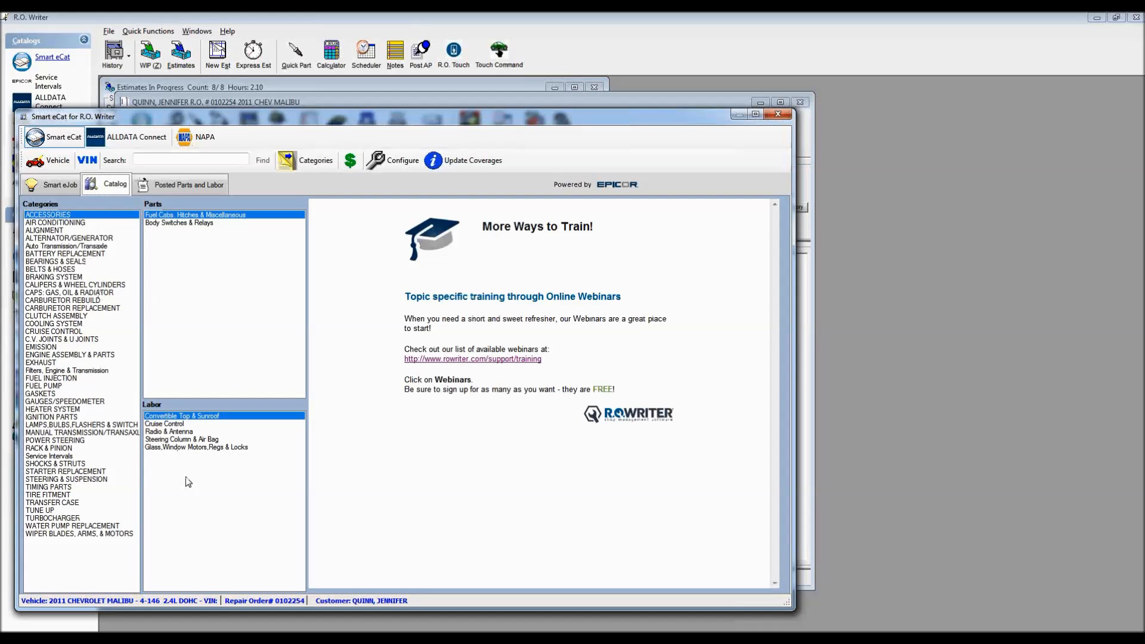
pyautogui.click(55, 186)
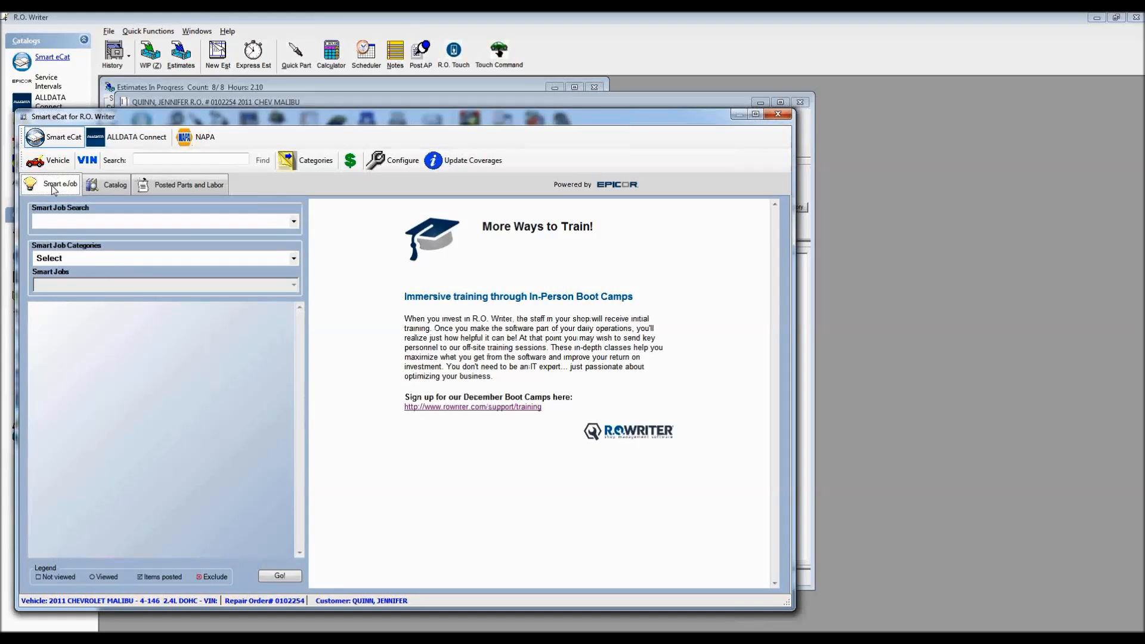
pyautogui.click(778, 115)
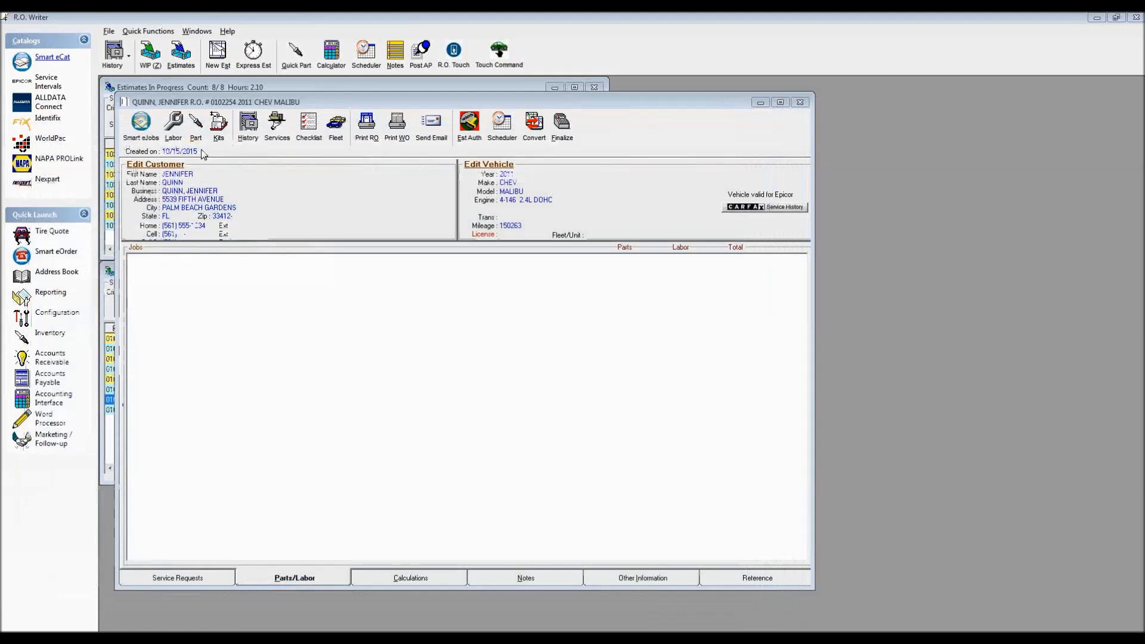
# Step: Open Smart eJobs from the repair order, look through the catalog's parts and labor categories, and close it
pyautogui.click(141, 126)
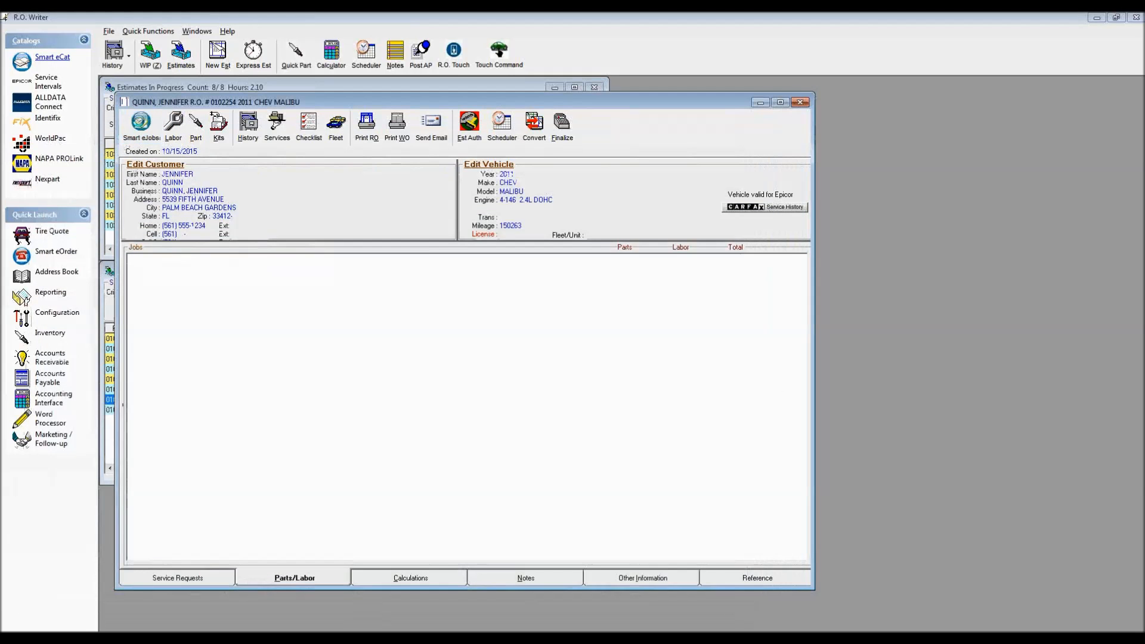
pyautogui.click(140, 124)
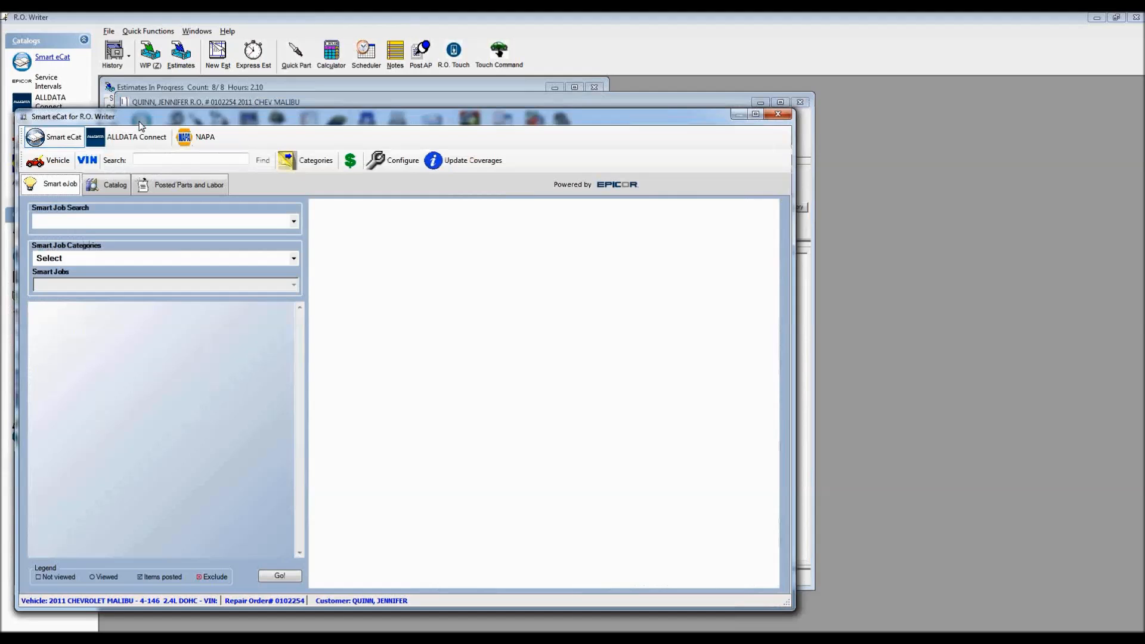
pyautogui.click(308, 162)
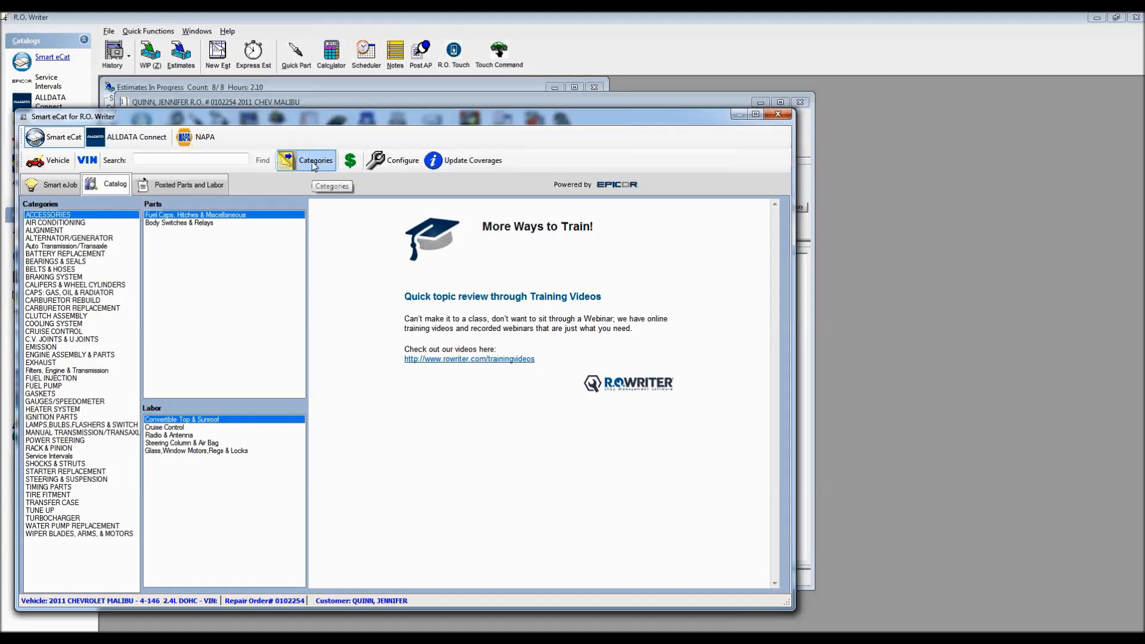
pyautogui.click(777, 118)
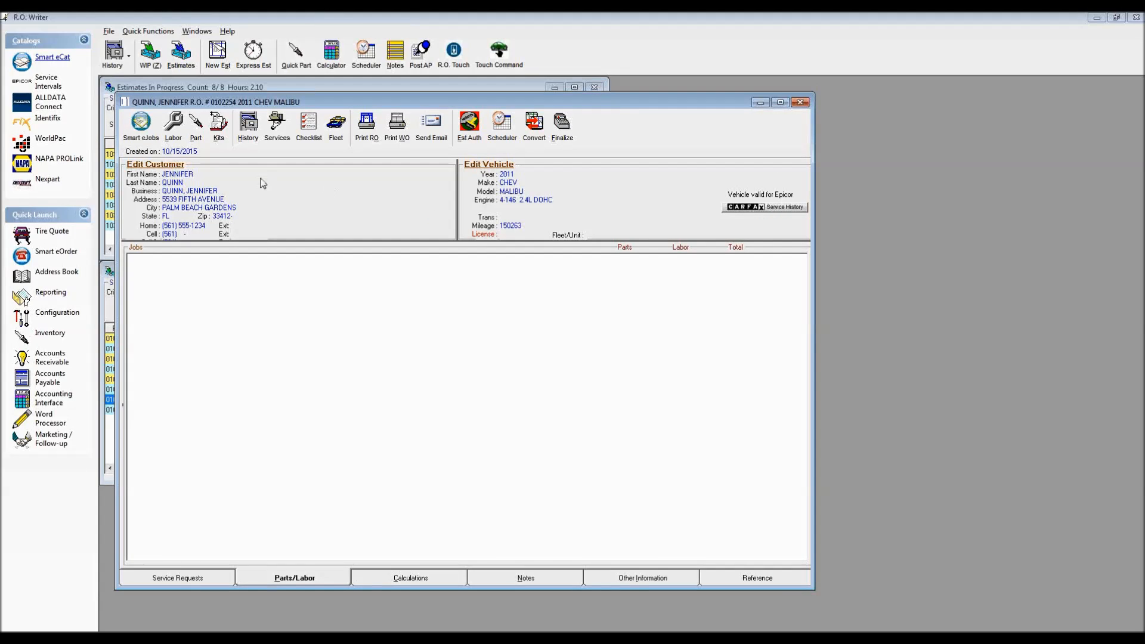
# Step: Reopen Smart eJobs from the Malibu repair order and set the job category to Oil Change-Standard
pyautogui.click(140, 132)
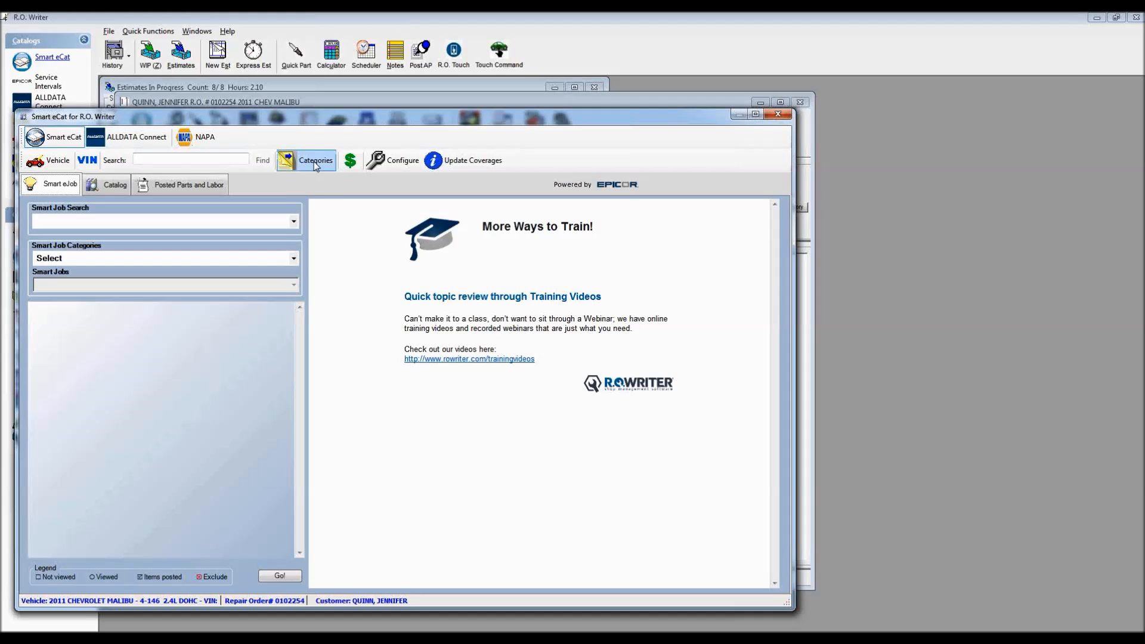
pyautogui.click(98, 262)
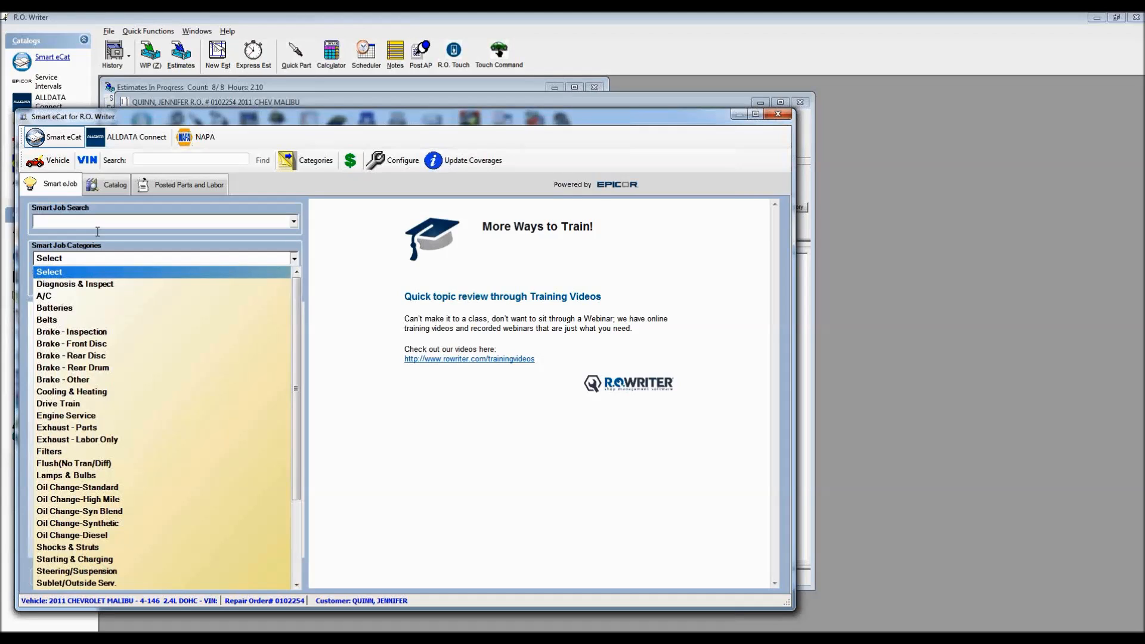
pyautogui.click(84, 489)
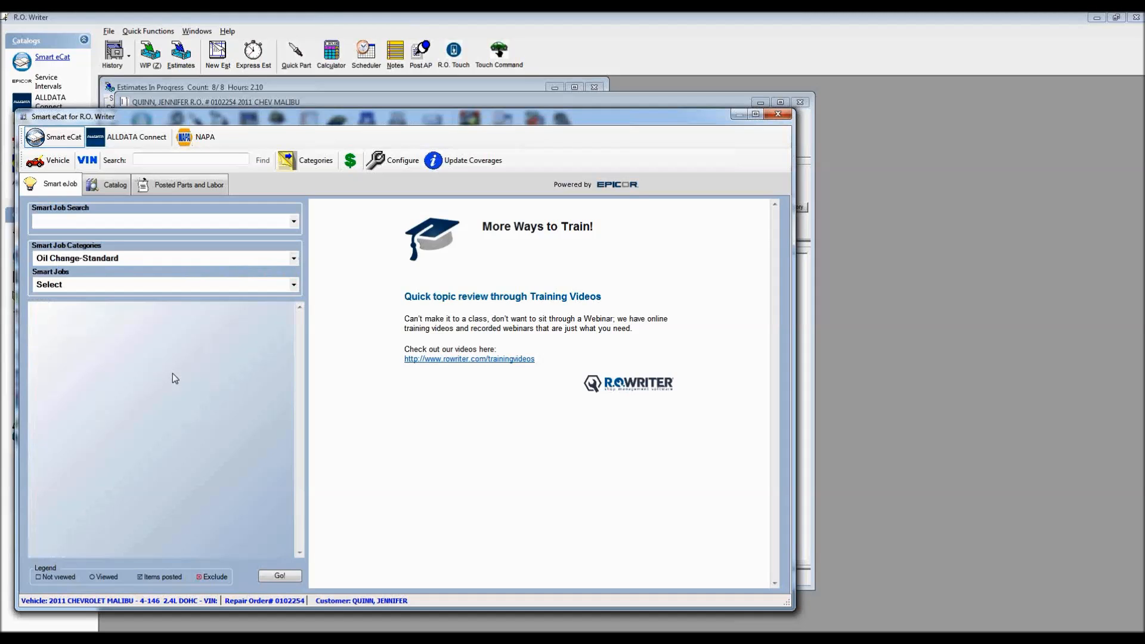
# Step: Look up the Malibu's recommended oil viscosity with the Oil Viscosity smart job
pyautogui.click(133, 289)
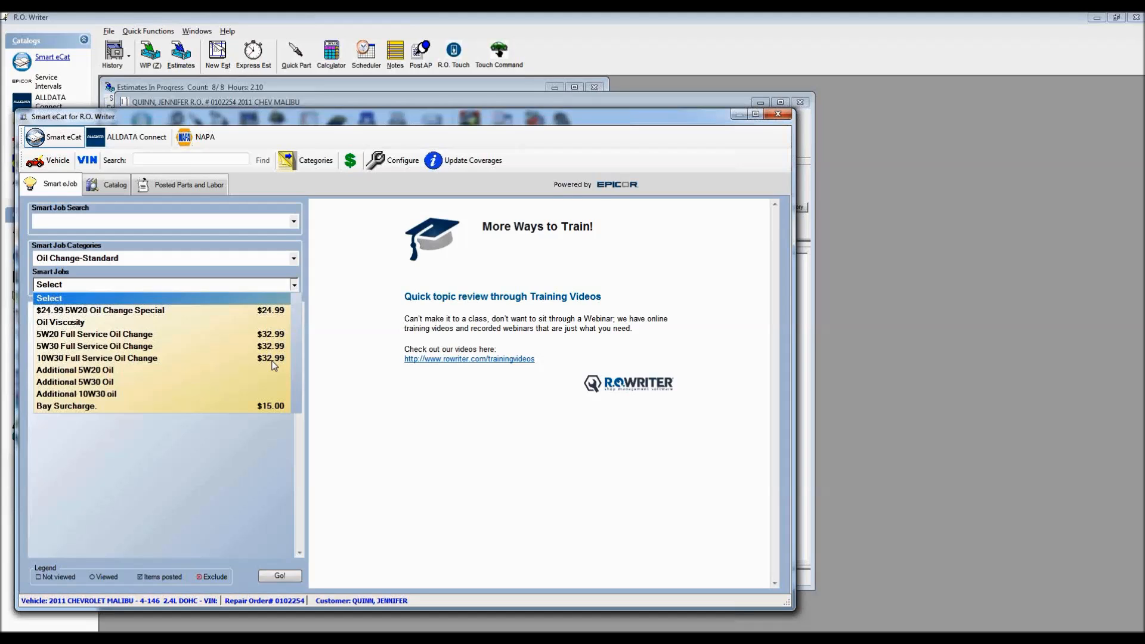
pyautogui.click(78, 322)
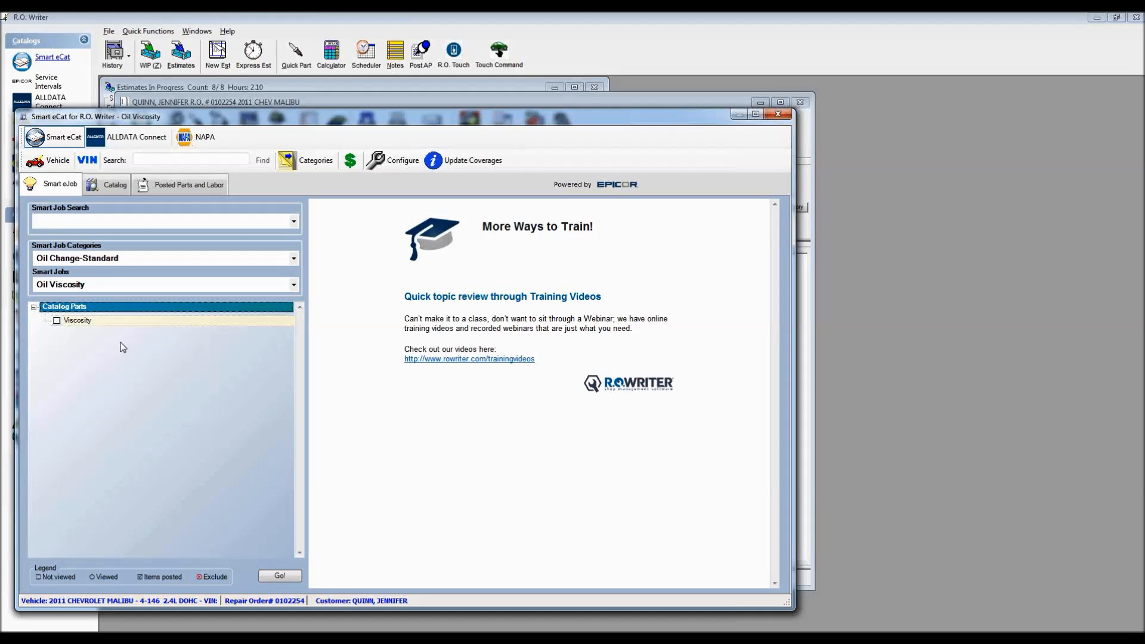
pyautogui.click(280, 575)
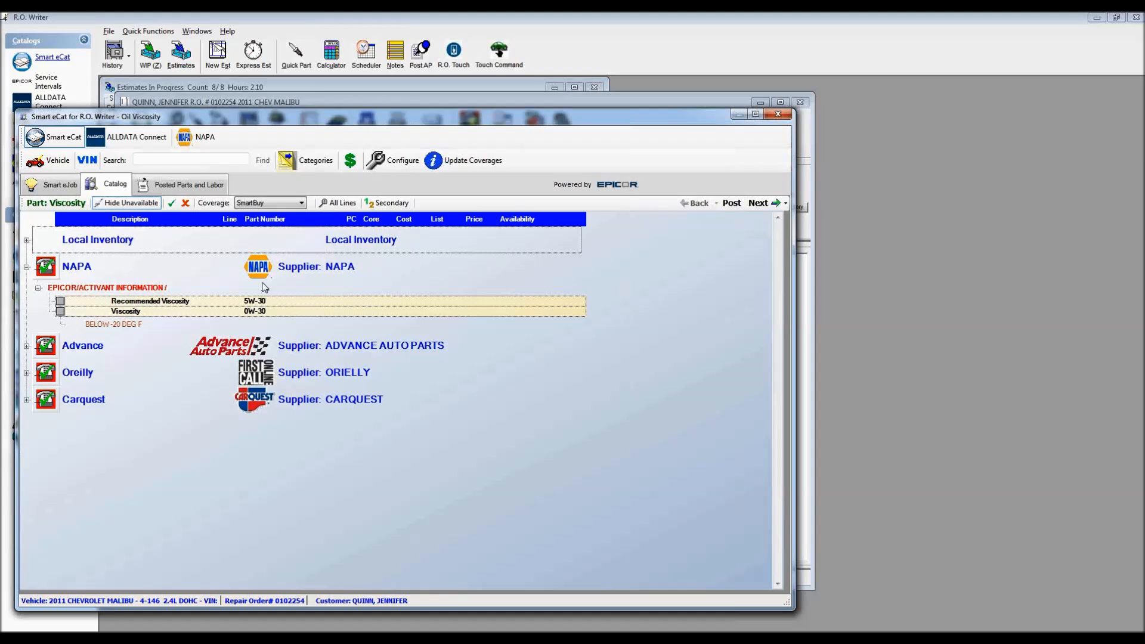
# Step: Return to the smart job selection and run the 5W30 Full Service Oil Change job
pyautogui.click(53, 187)
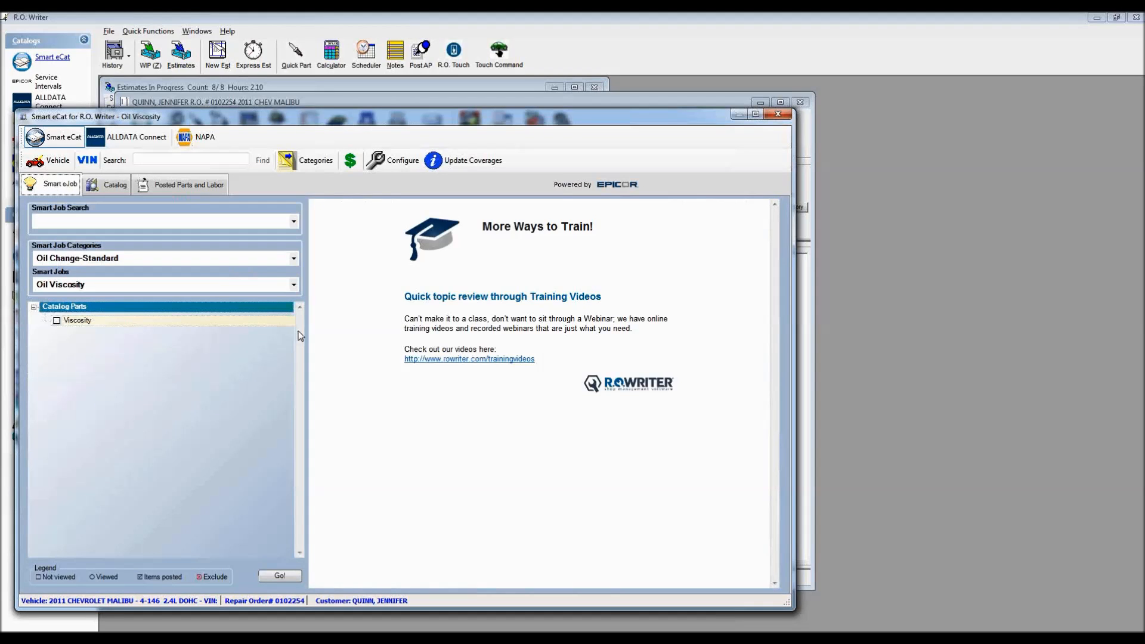
pyautogui.click(270, 287)
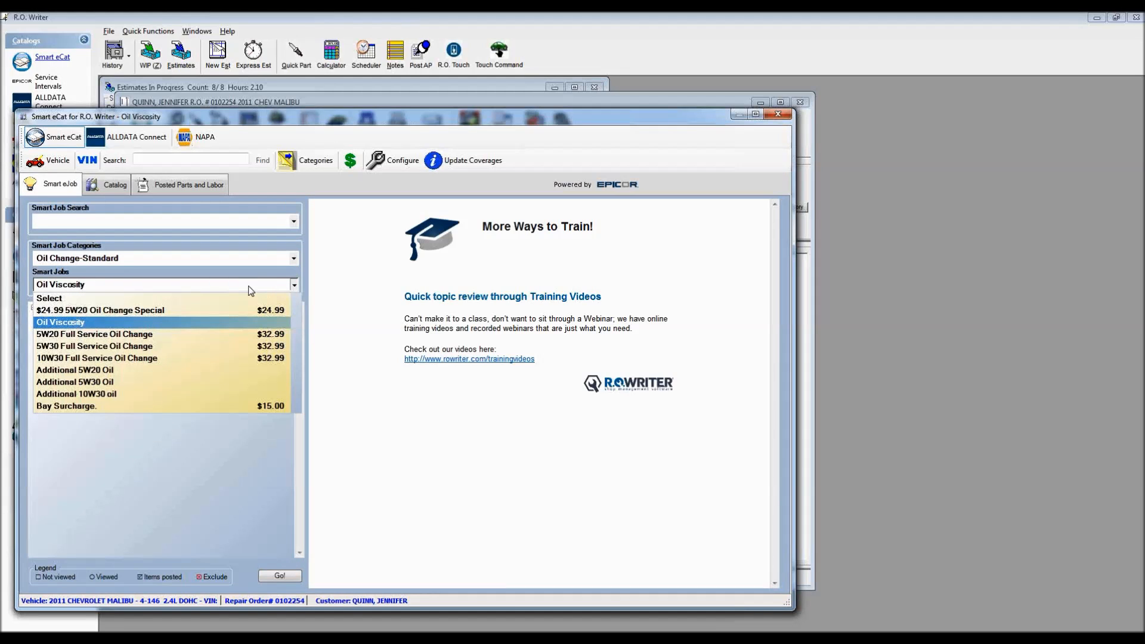
pyautogui.click(99, 347)
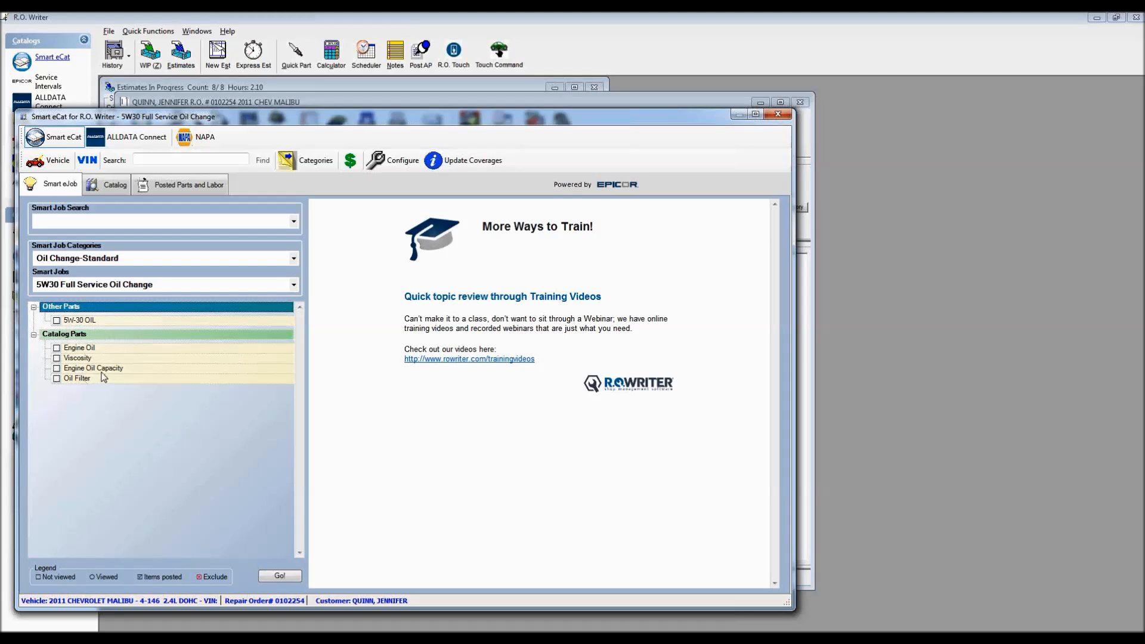
pyautogui.click(280, 576)
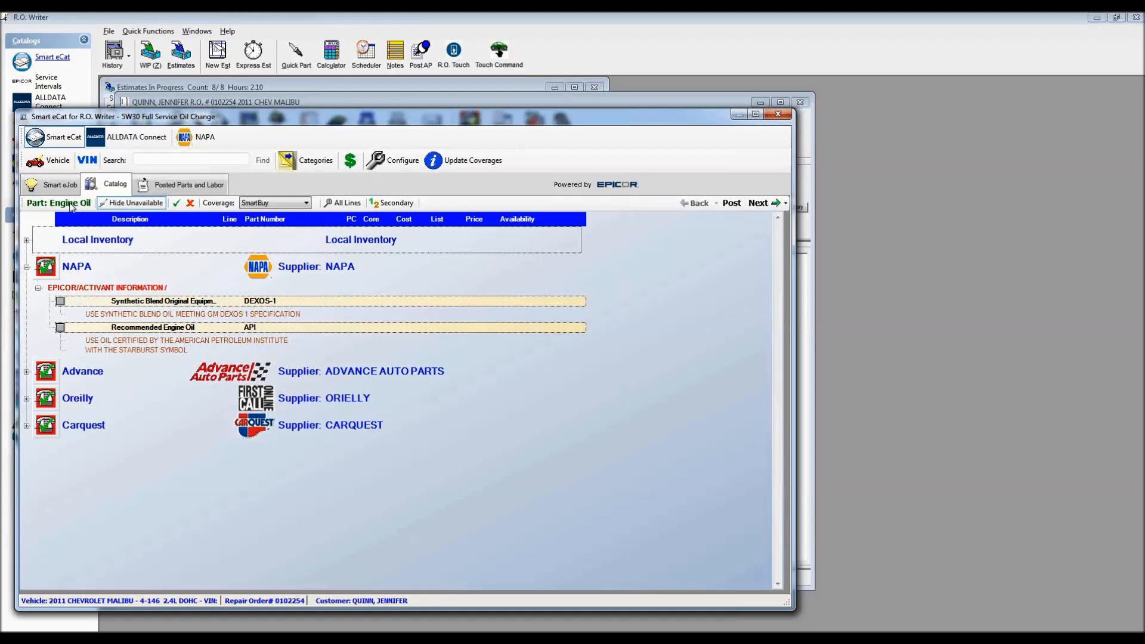
# Step: Select the DEXOS-1 synthetic blend engine oil entry, skip the viscosity page, and select the 5.0 quart engine oil capacity
pyautogui.click(60, 302)
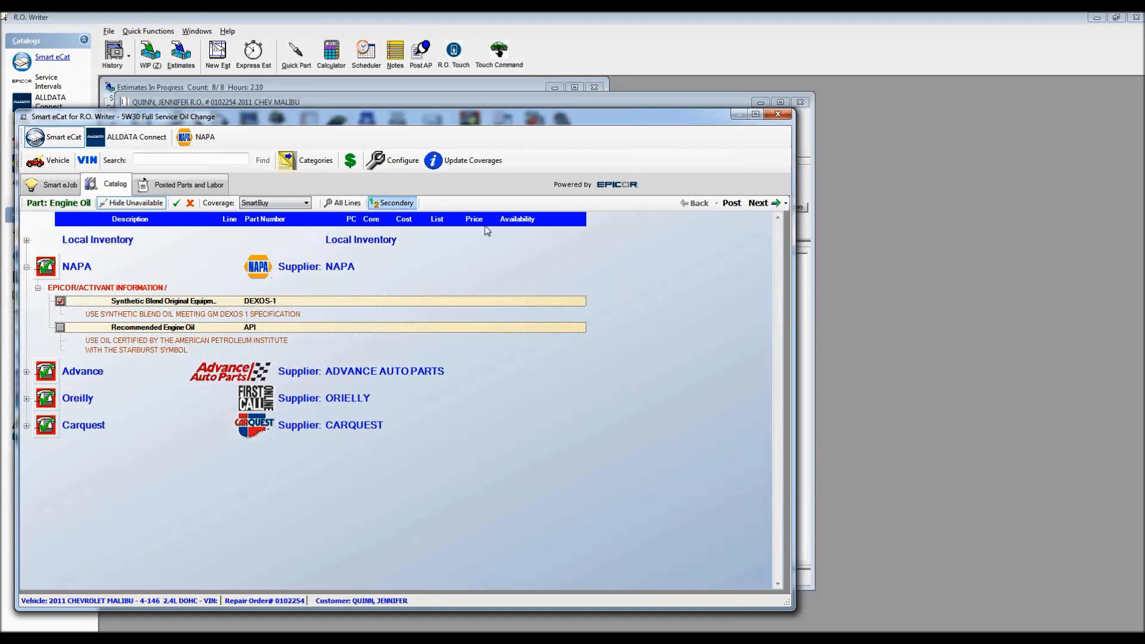
pyautogui.click(755, 204)
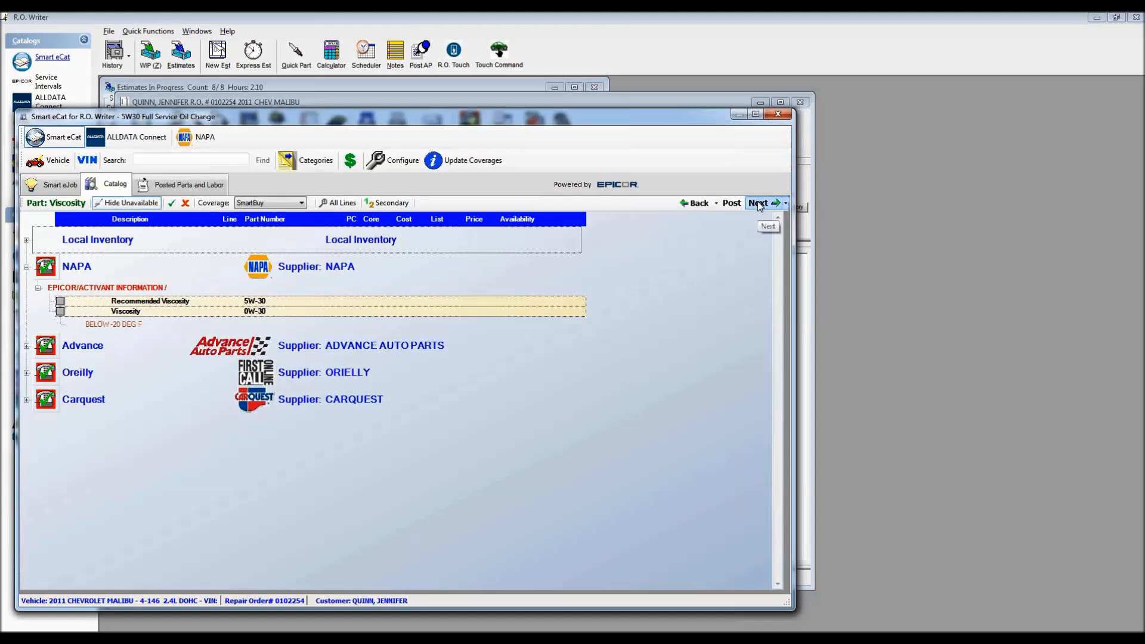
pyautogui.click(758, 203)
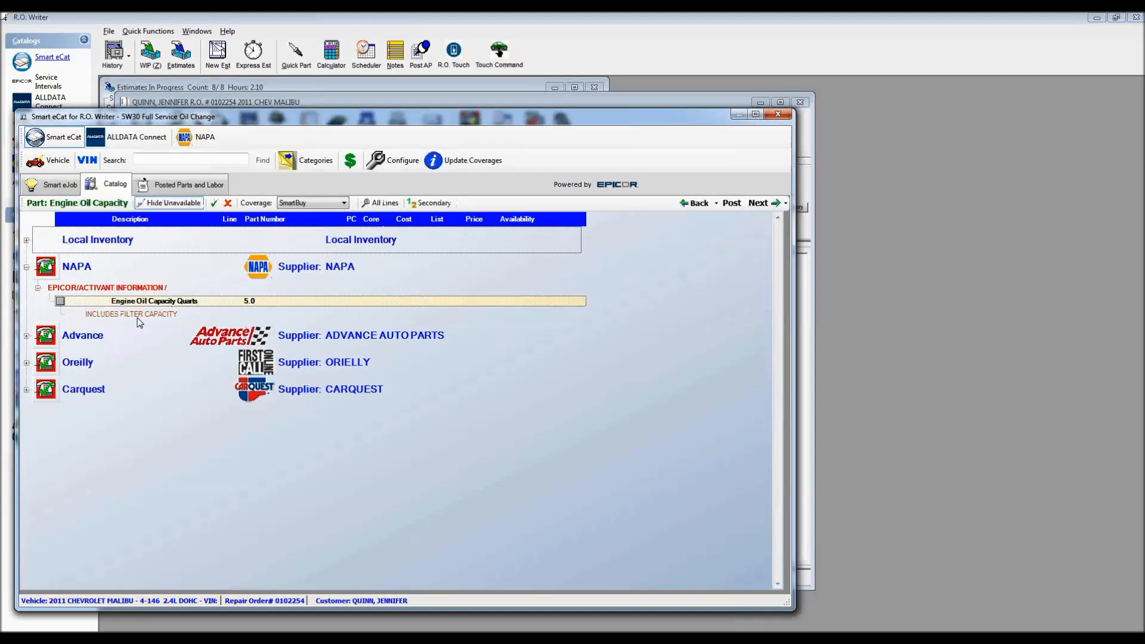
pyautogui.click(60, 301)
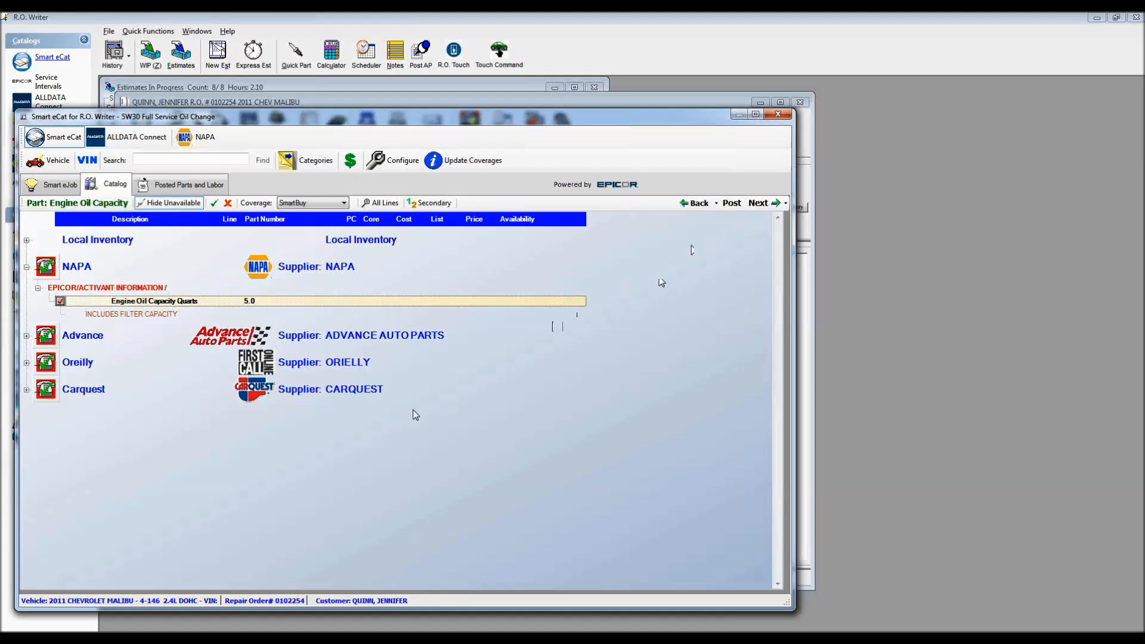
# Step: Select the NAPA Master Pack oil filter 27082MP and proceed to the posted parts and labor
pyautogui.click(758, 203)
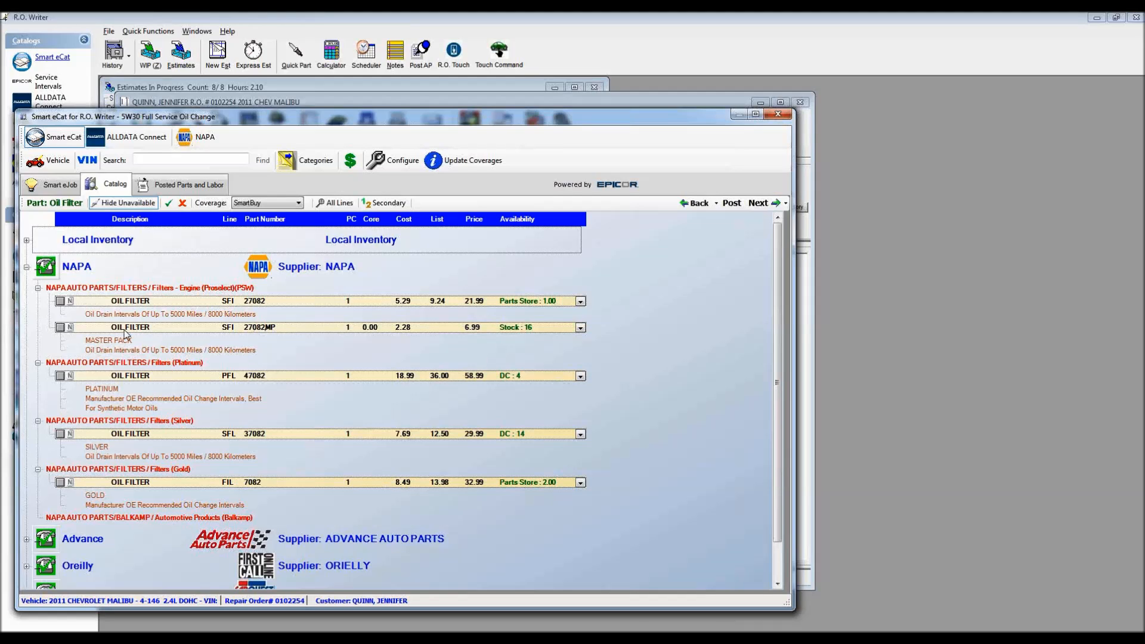
pyautogui.click(60, 327)
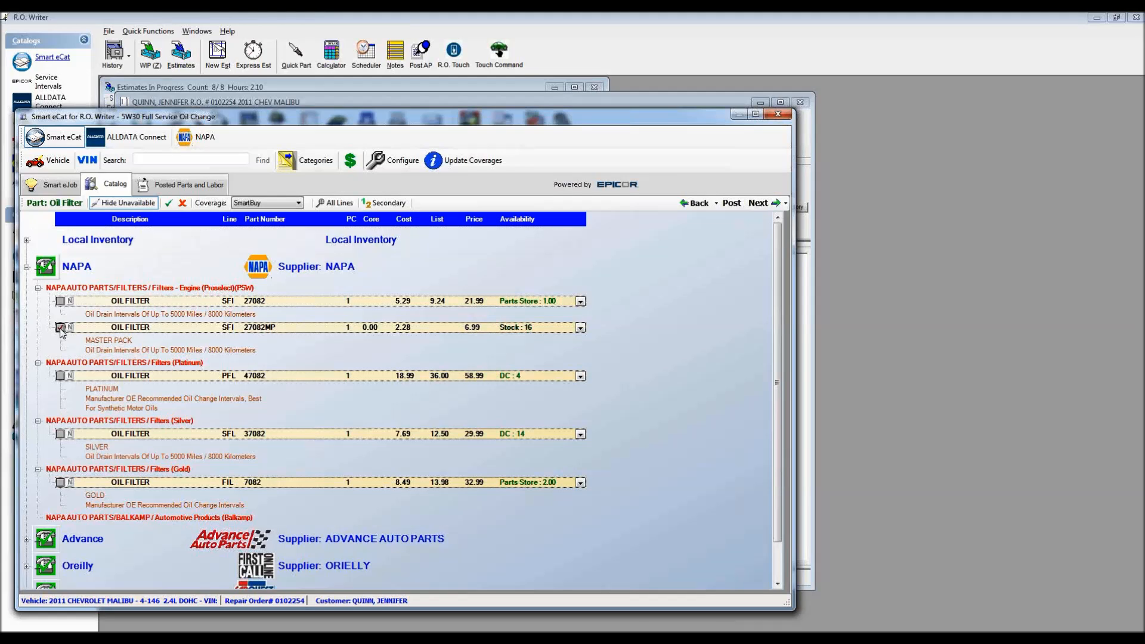
pyautogui.click(759, 203)
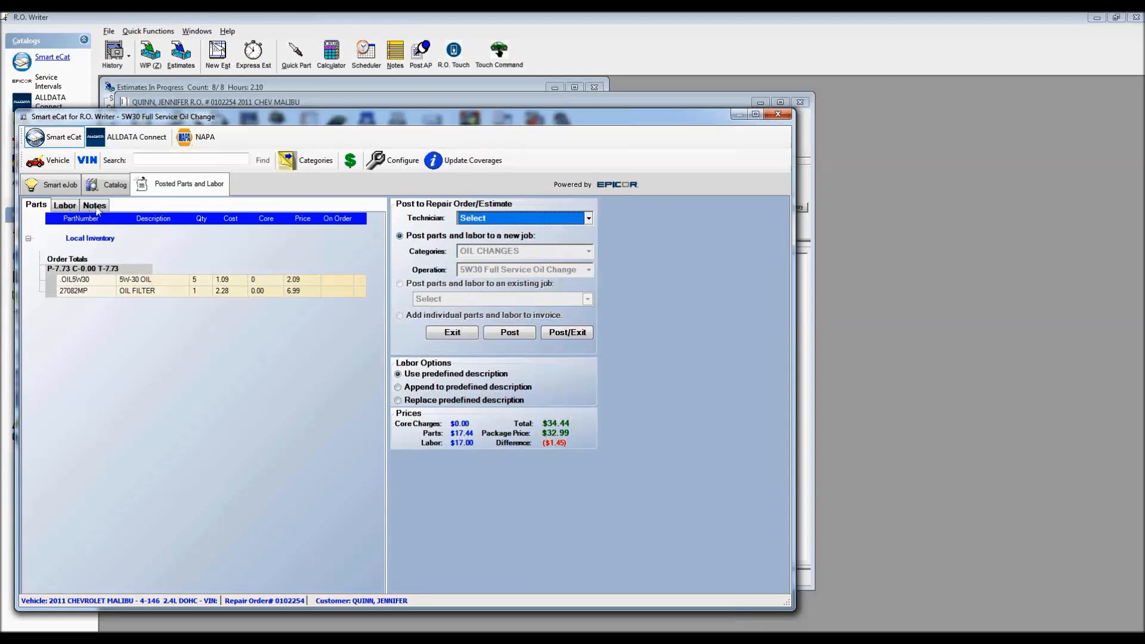
# Step: Review the oil change's labor and notes, then post it to the repair order as a new job and exit the catalog
pyautogui.click(65, 205)
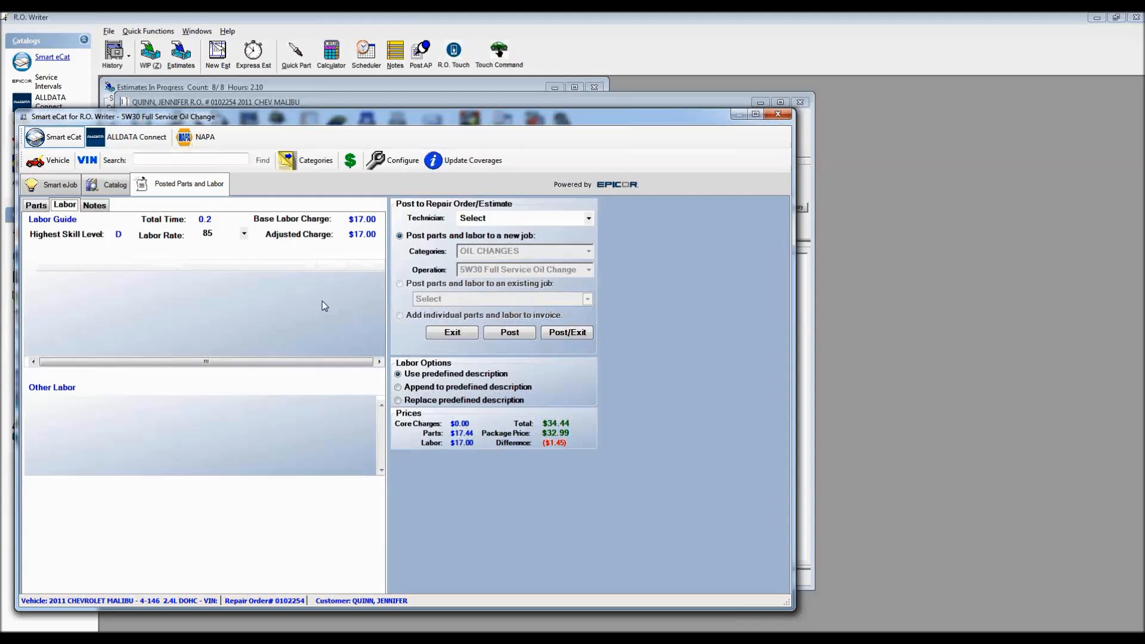
pyautogui.click(99, 206)
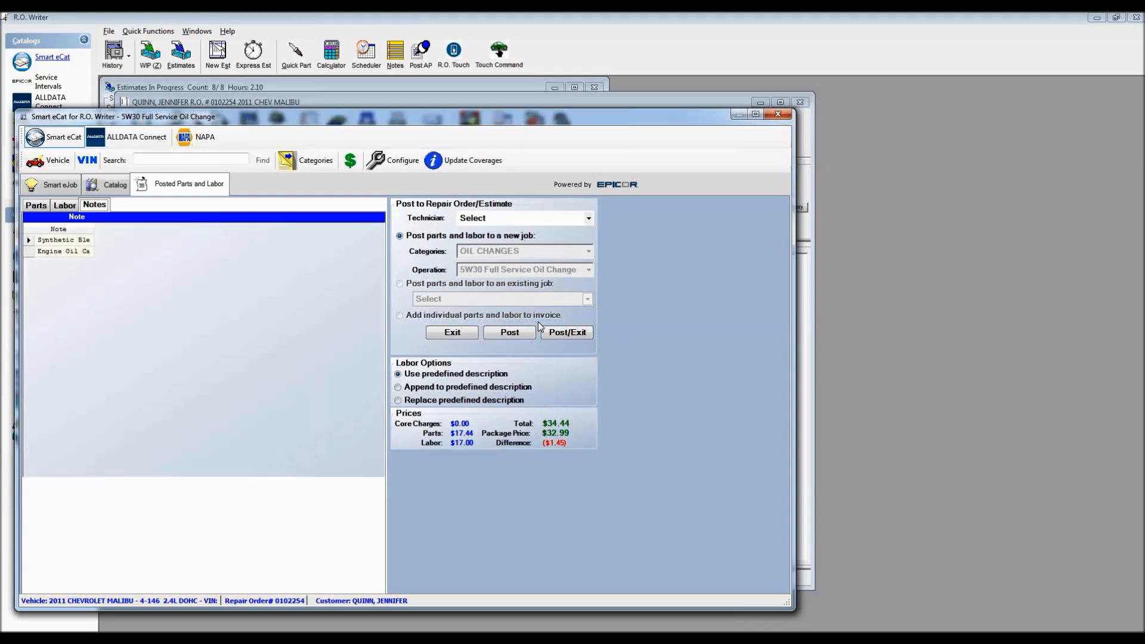
pyautogui.click(570, 334)
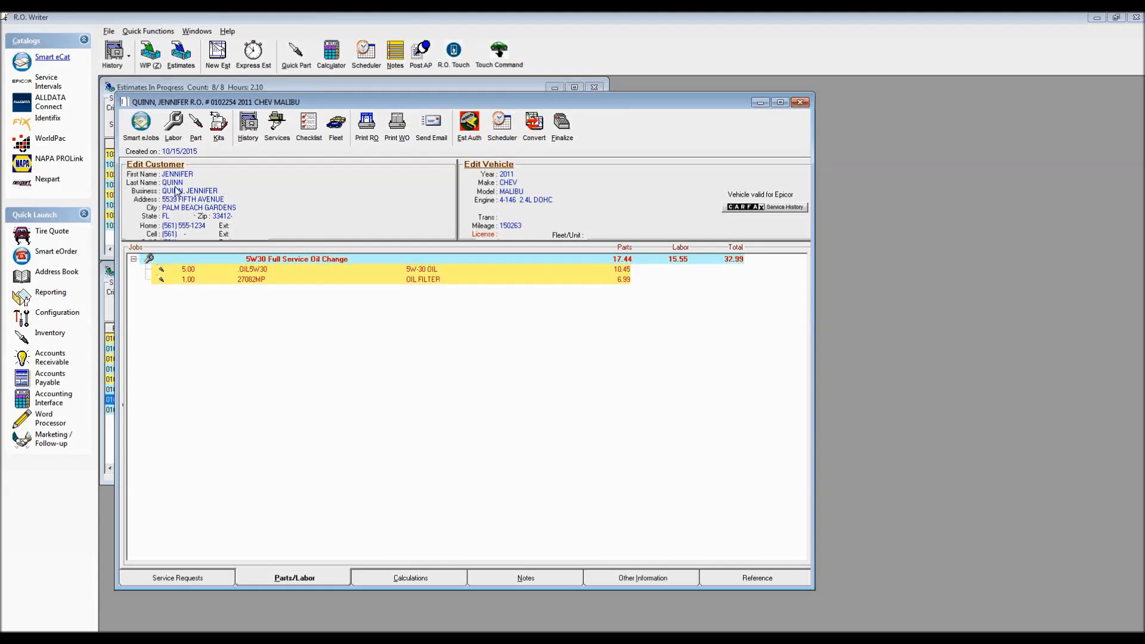
# Step: Start another smart job on the repair order, choosing Tire Rotation from the Tire Service category, and run it
pyautogui.click(137, 124)
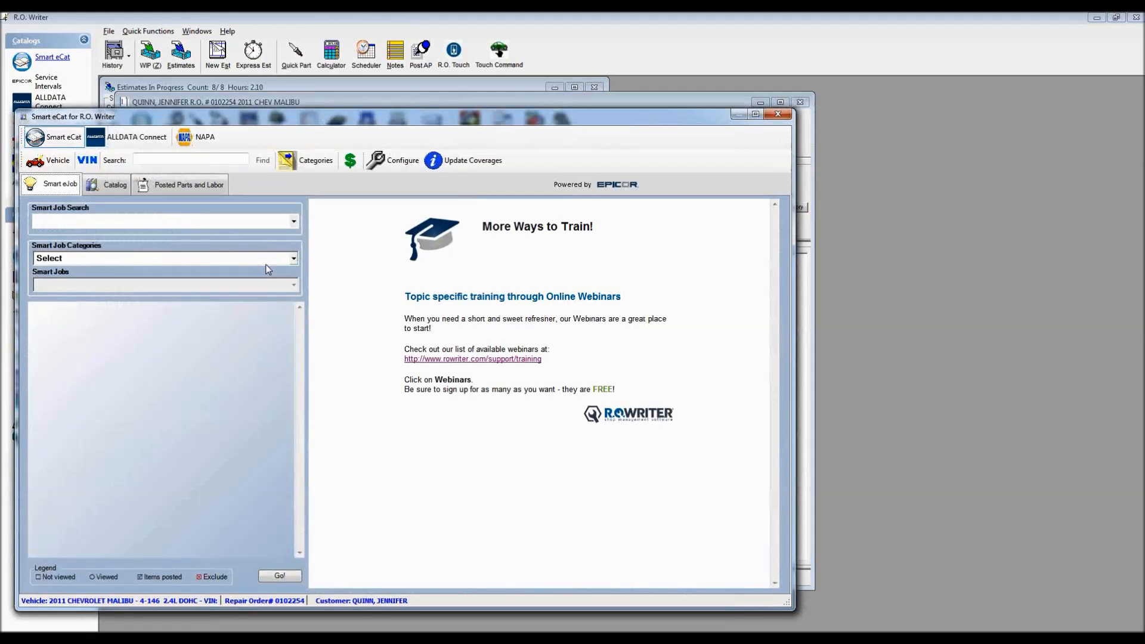
pyautogui.click(294, 259)
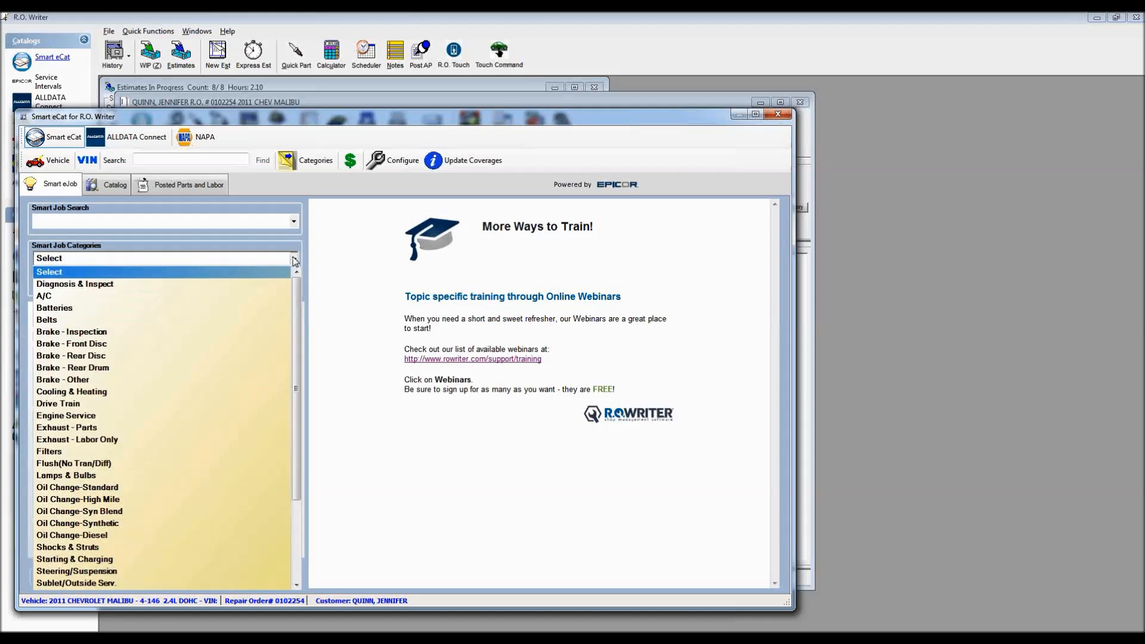
pyautogui.click(298, 533)
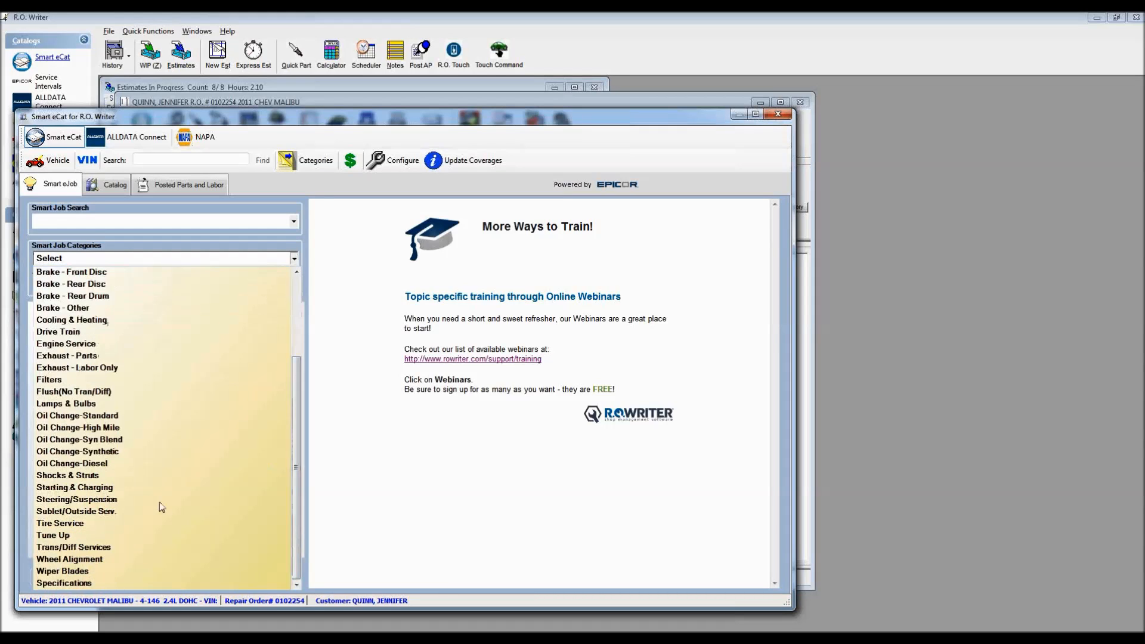
pyautogui.click(67, 526)
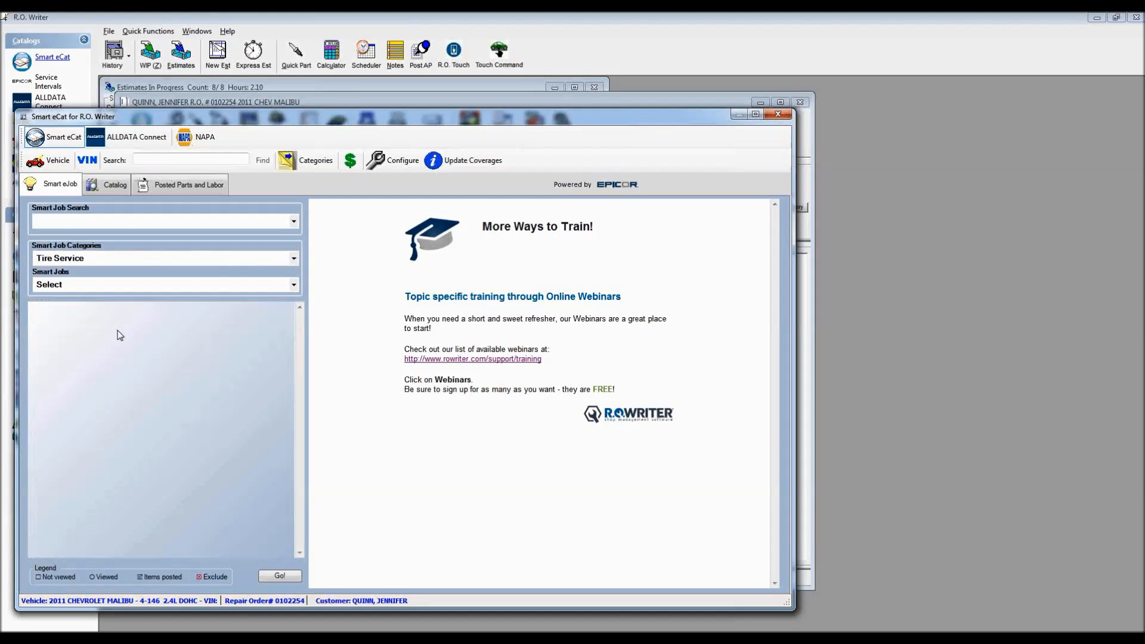
pyautogui.click(105, 287)
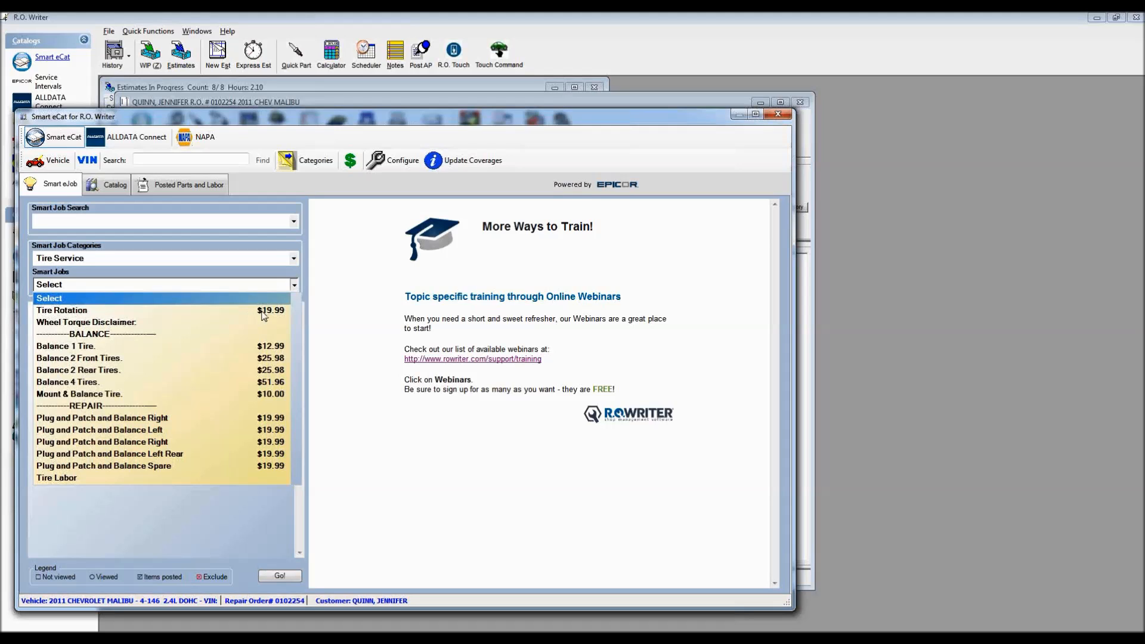
pyautogui.click(81, 315)
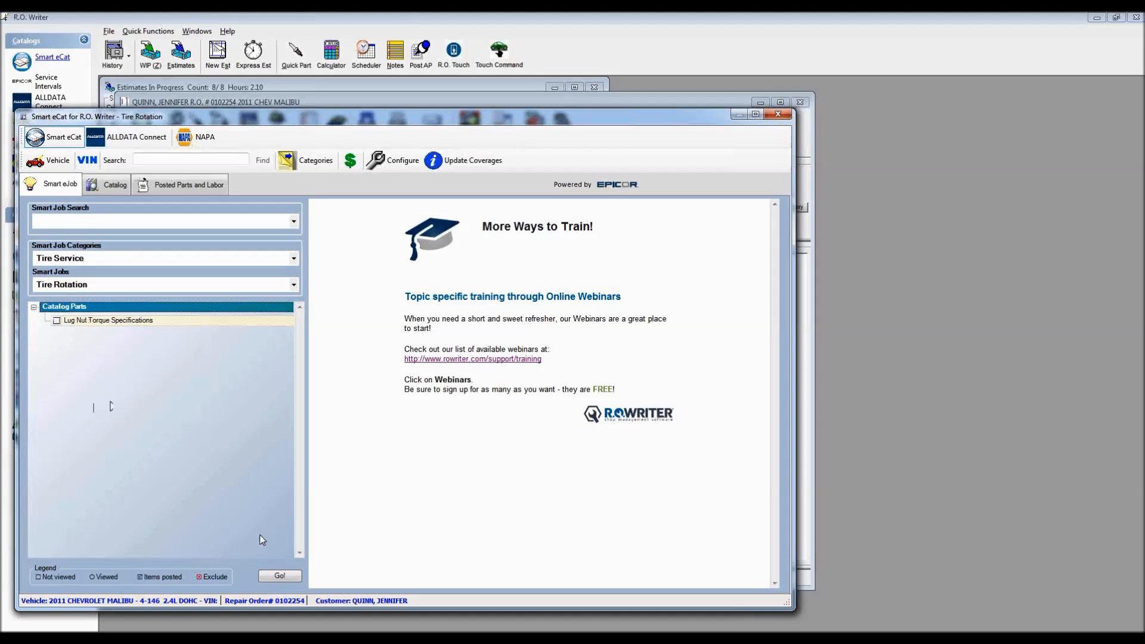
pyautogui.click(280, 576)
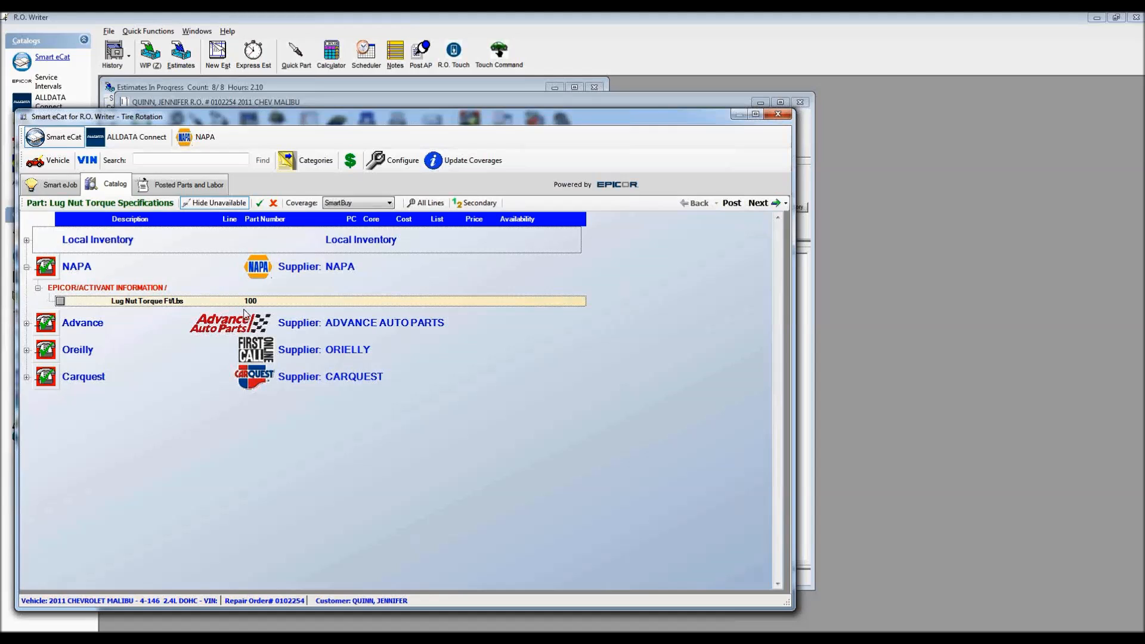
# Step: Include the lug nut torque specification, assign a technician, and post the Tire Rotation to the repair order as a new job, exiting the catalog
pyautogui.click(60, 301)
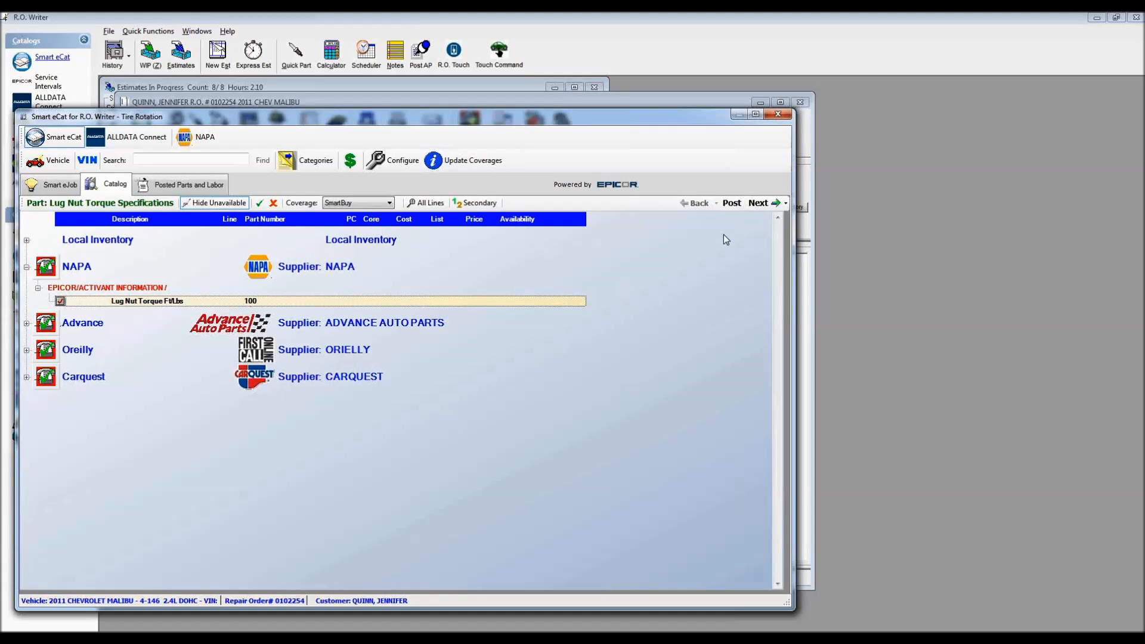
pyautogui.click(759, 204)
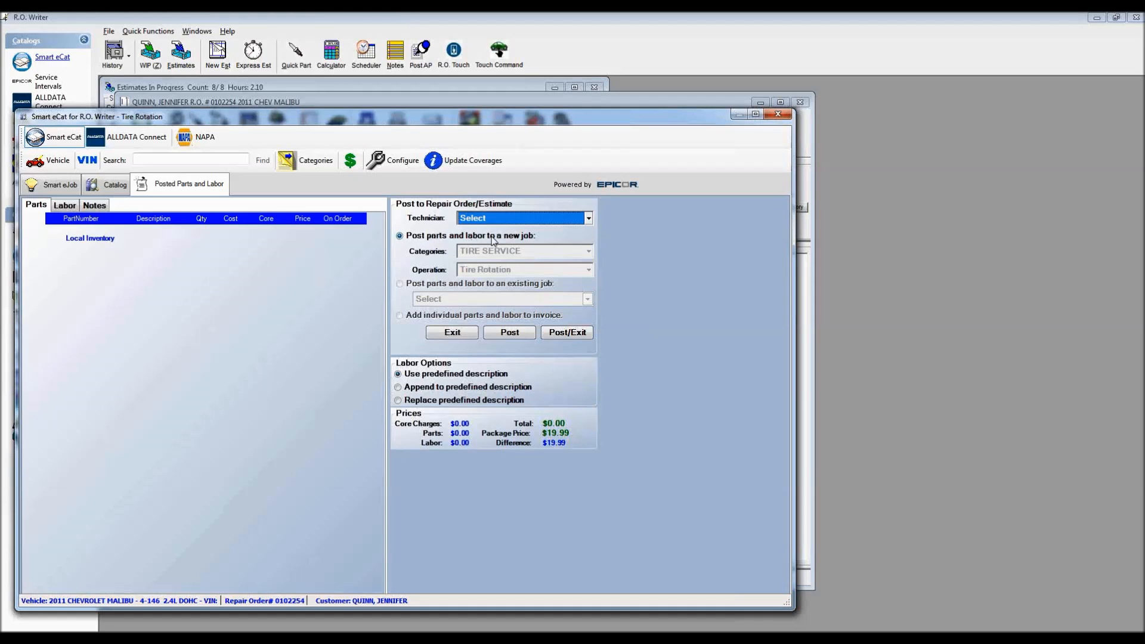
pyautogui.click(589, 218)
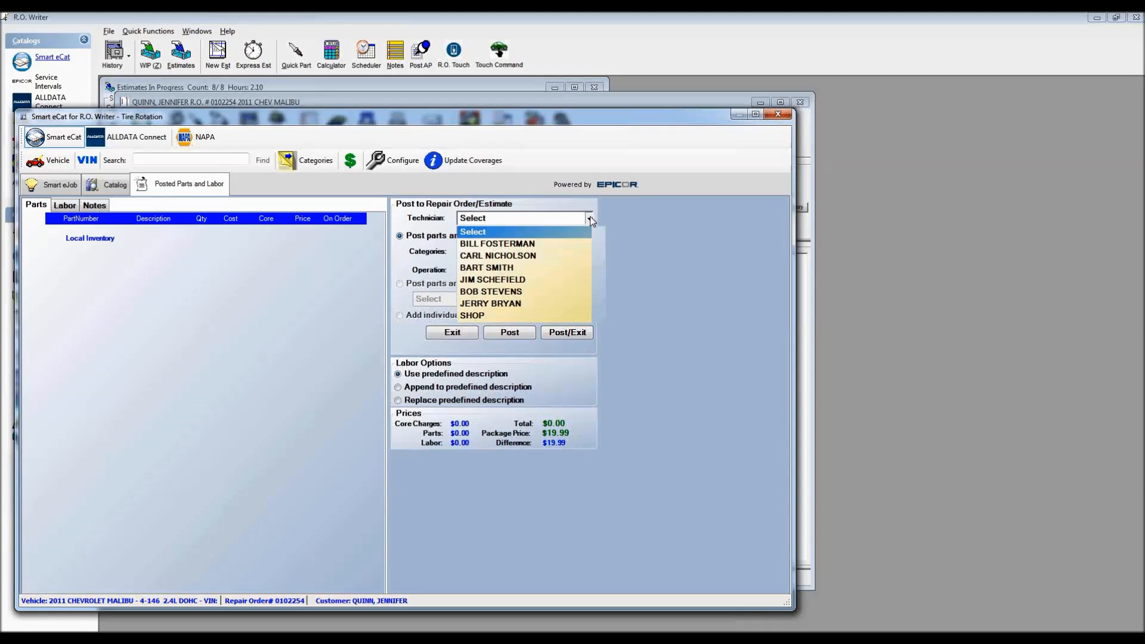
pyautogui.click(513, 243)
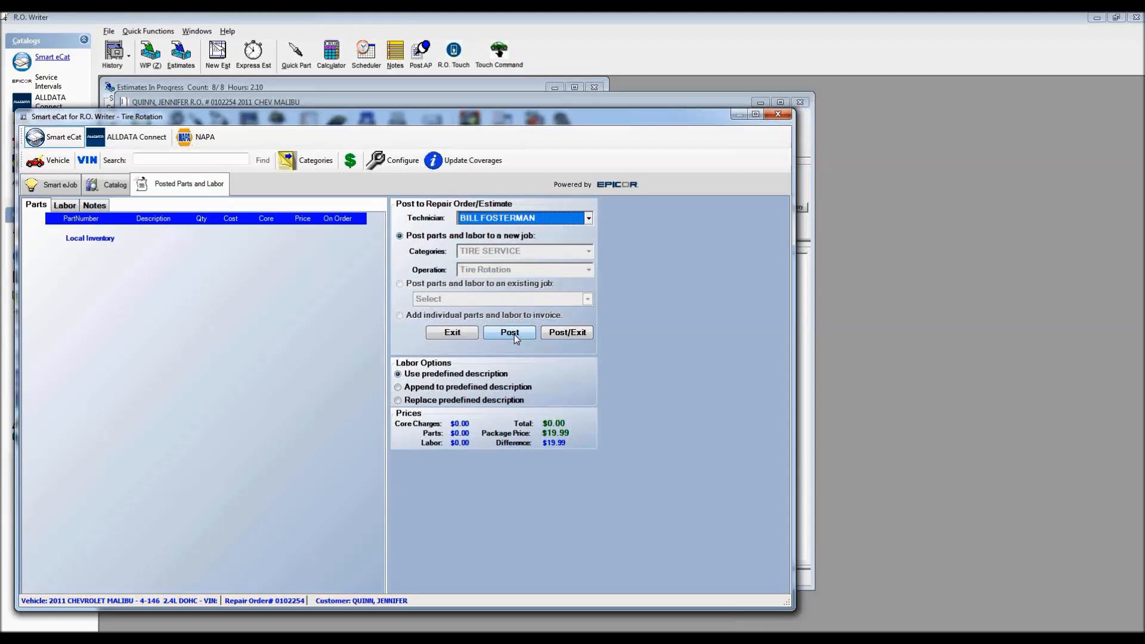
pyautogui.click(568, 332)
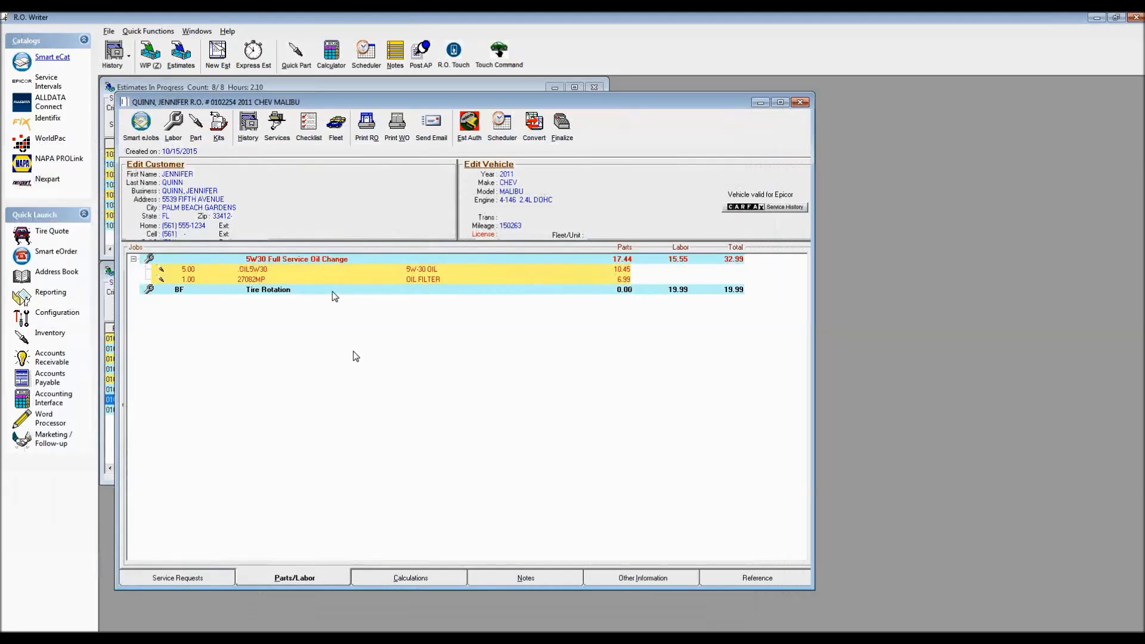
# Step: Review the labor descriptions of the Tire Rotation and 5W30 Full Service Oil Change jobs, closing each without saving
pyautogui.doubleClick(379, 291)
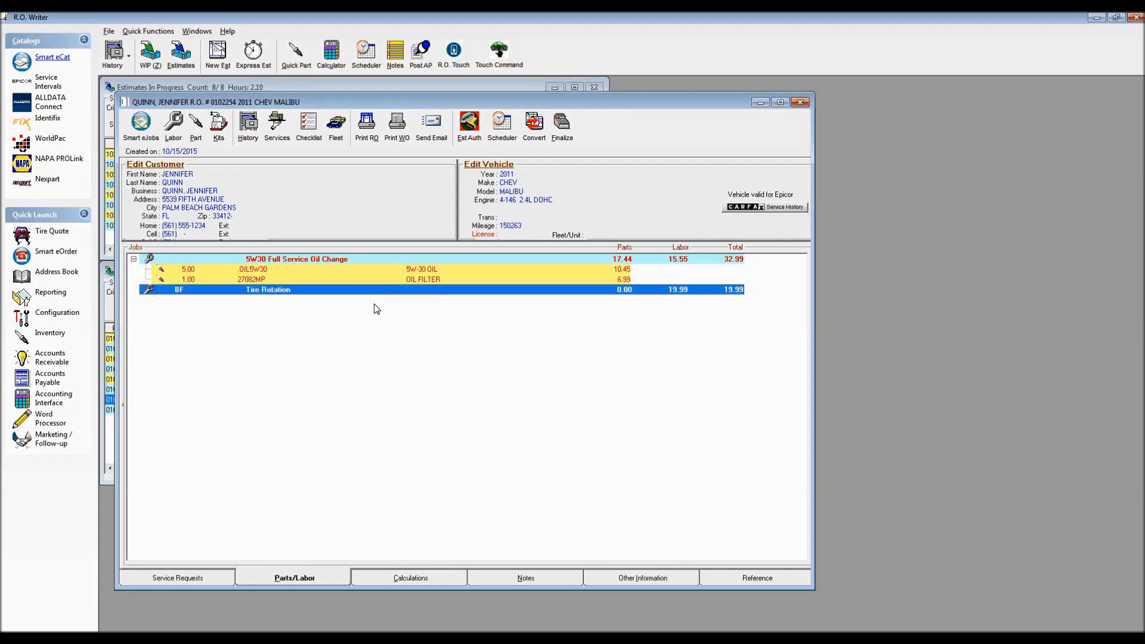
pyautogui.moveTo(471, 265); pyautogui.dragTo(679, 278)
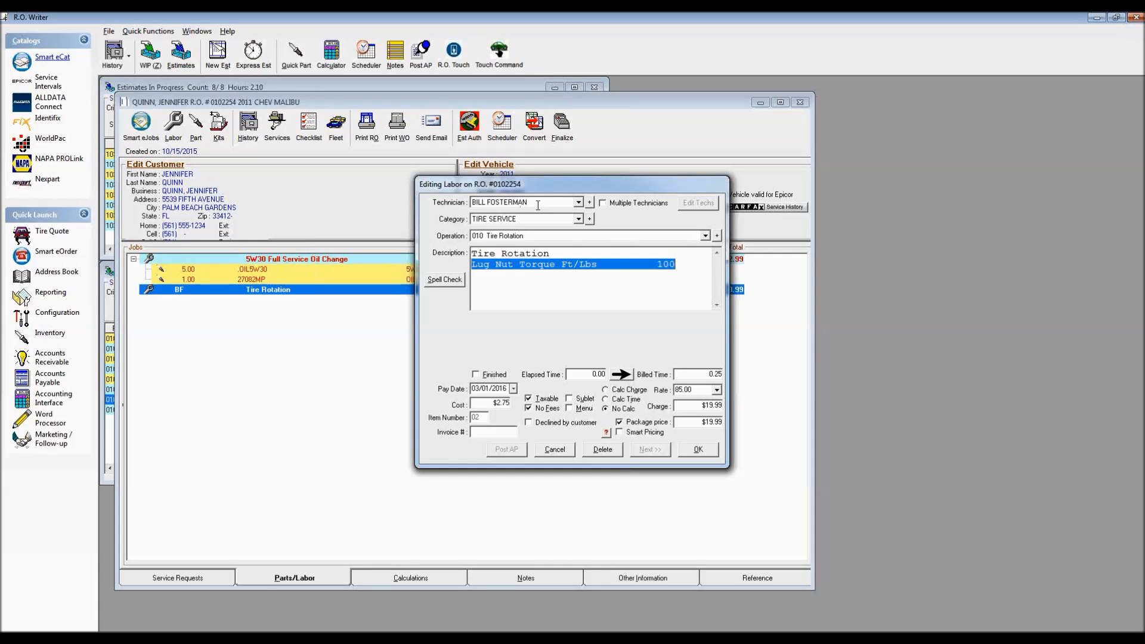
pyautogui.click(554, 448)
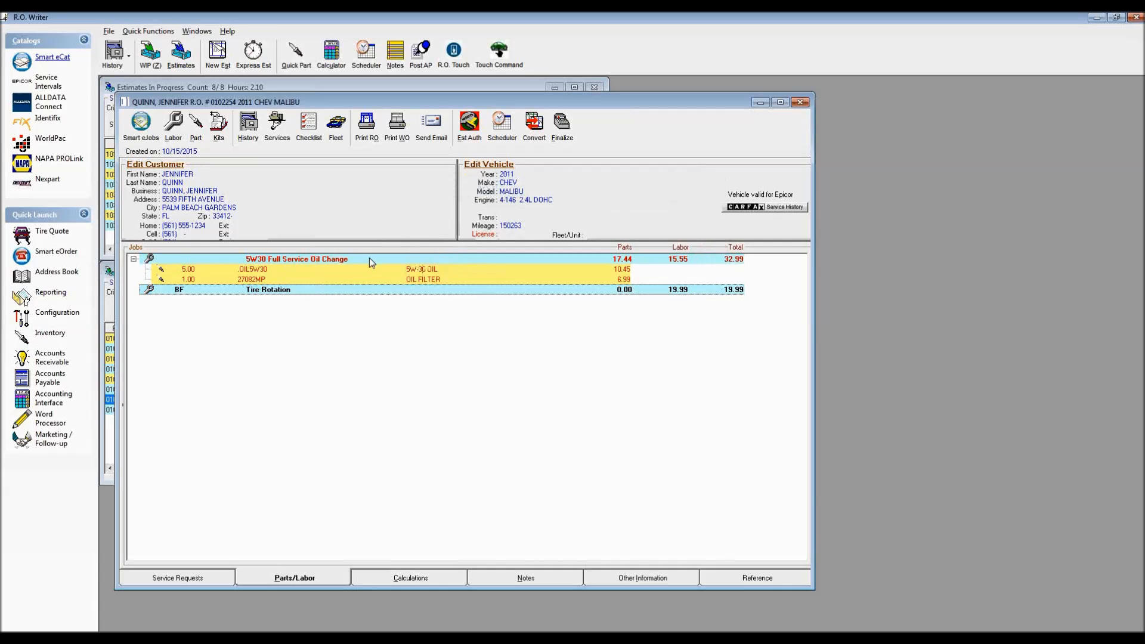
pyautogui.doubleClick(370, 257)
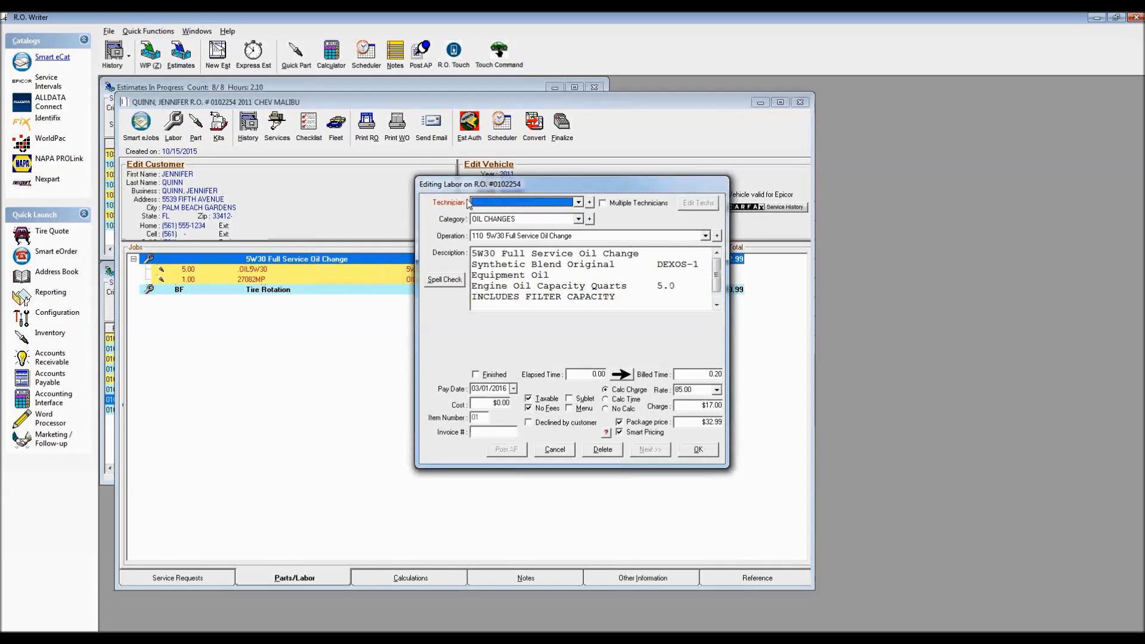
pyautogui.moveTo(474, 264); pyautogui.dragTo(691, 294)
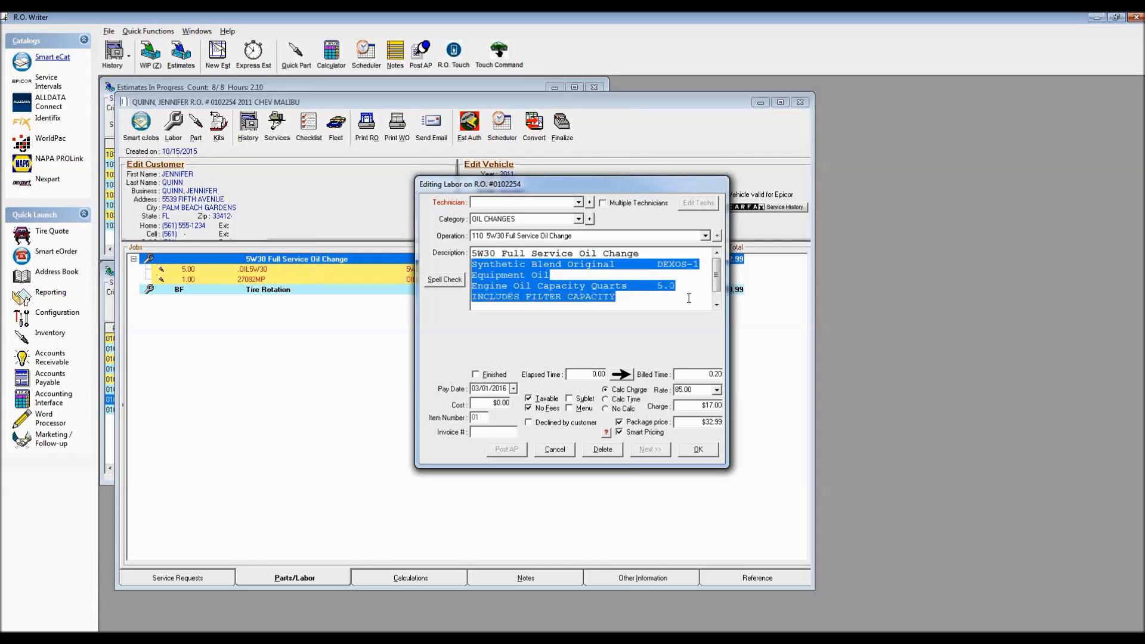
pyautogui.click(557, 451)
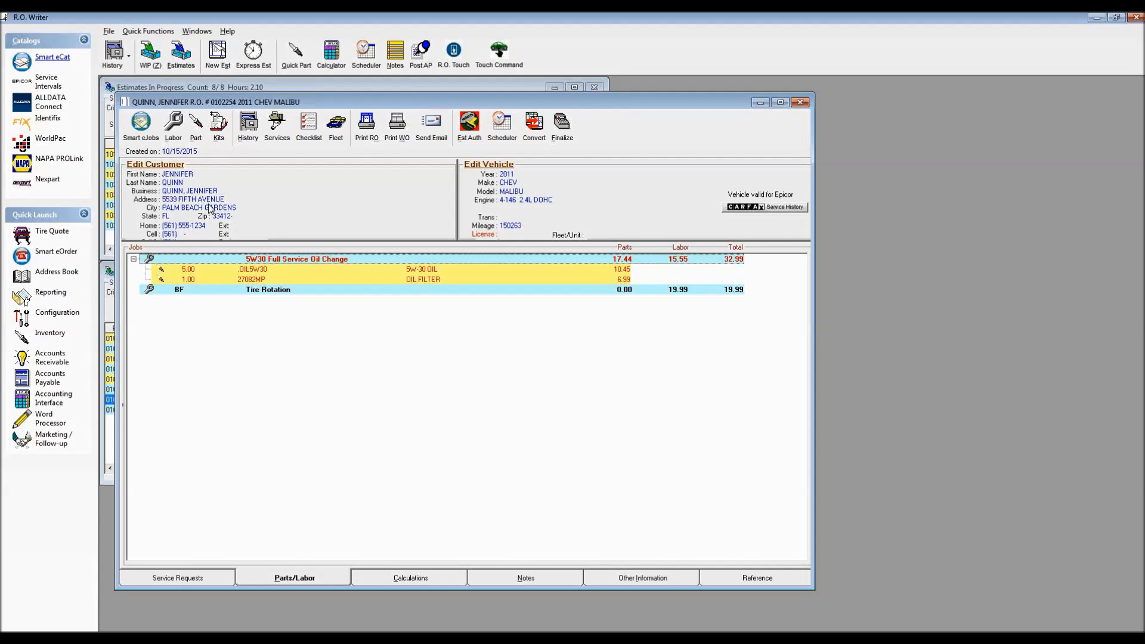
# Step: Start another smart job, choosing Install Front Brake Pads & Rotors from the Brake - Front Disc category
pyautogui.click(139, 125)
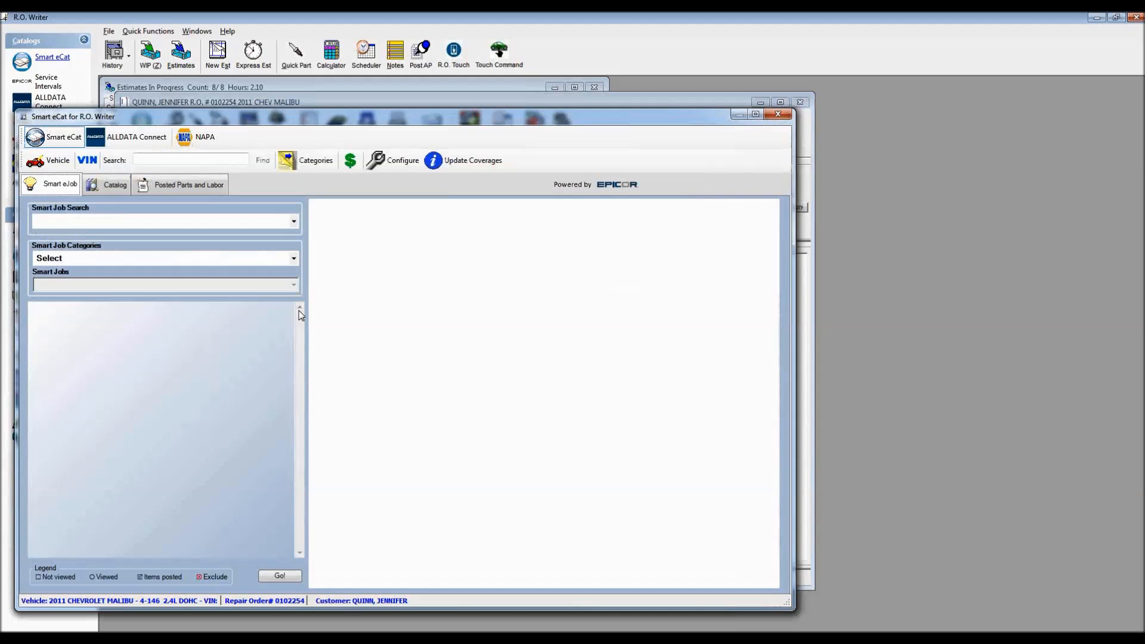
pyautogui.click(293, 260)
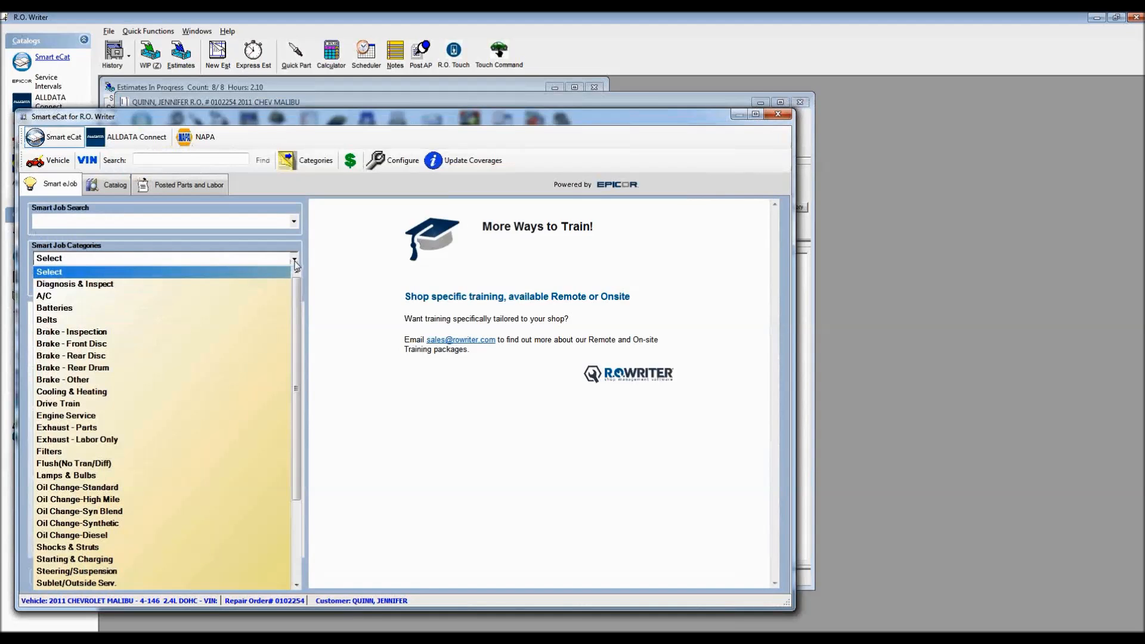
pyautogui.click(81, 345)
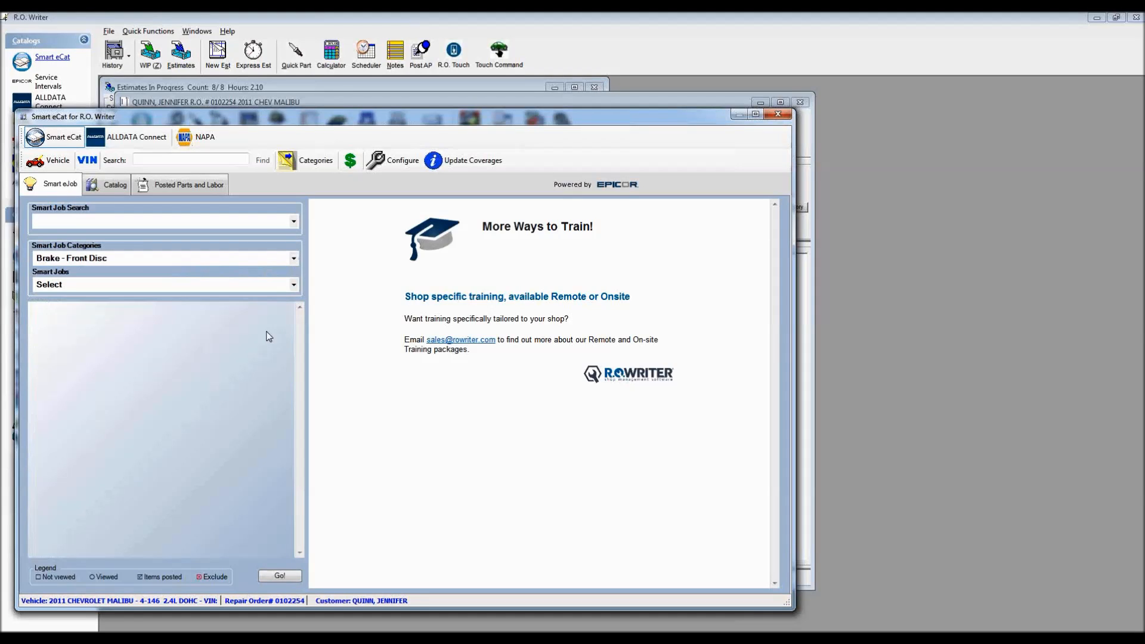
pyautogui.click(293, 287)
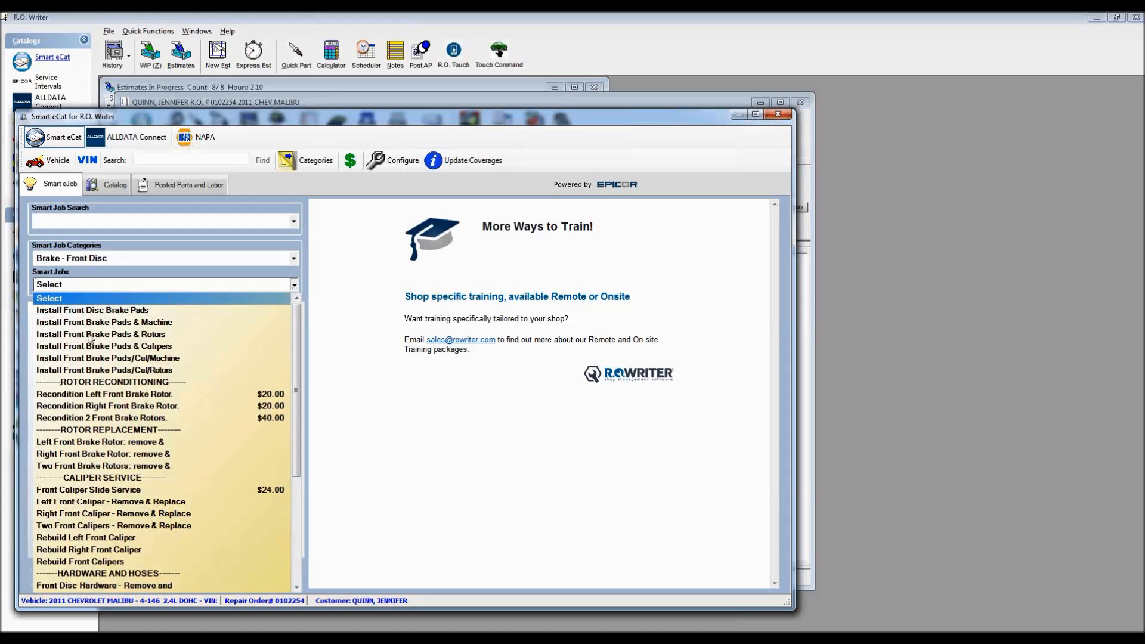
pyautogui.click(149, 336)
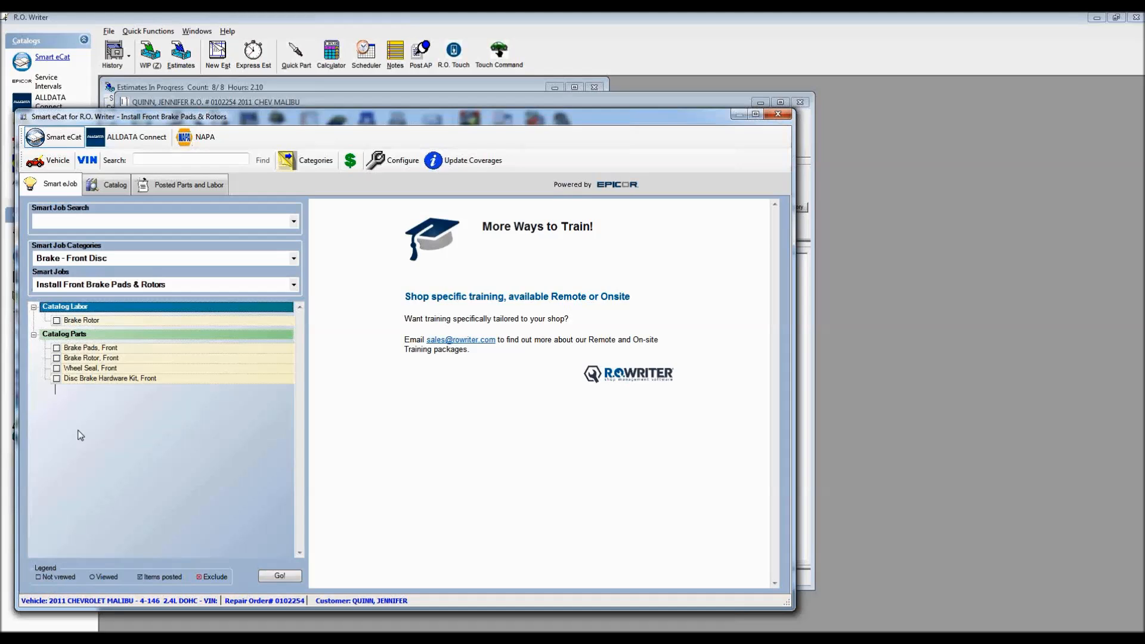
# Step: Exclude the front wheel seal and front disc brake hardware kit from the brake job, and run it
pyautogui.click(58, 368)
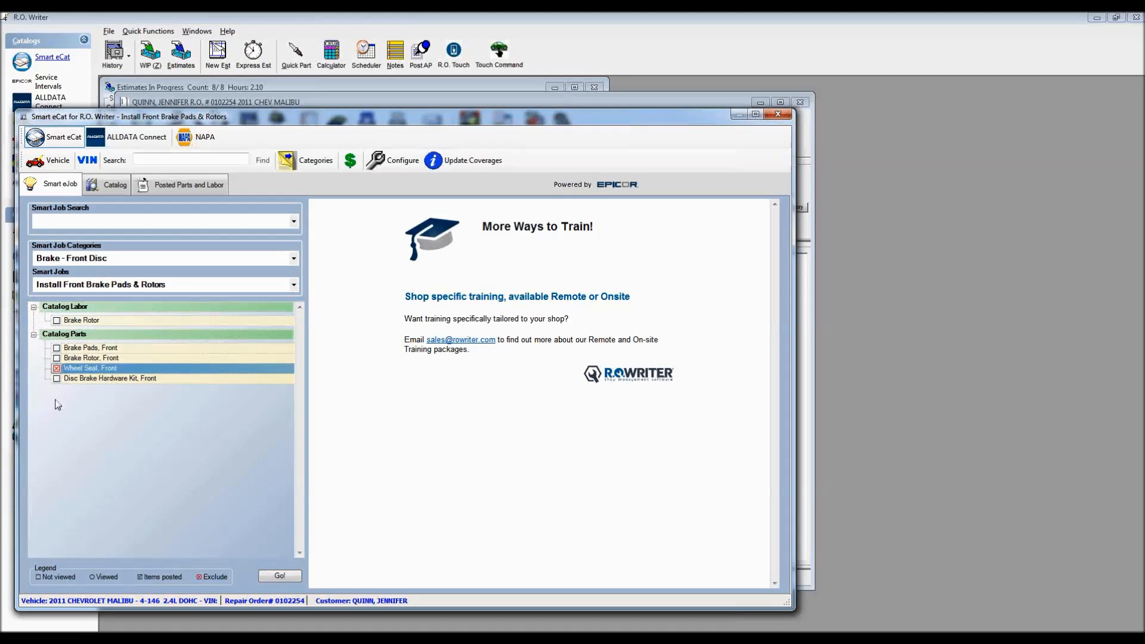
pyautogui.click(56, 379)
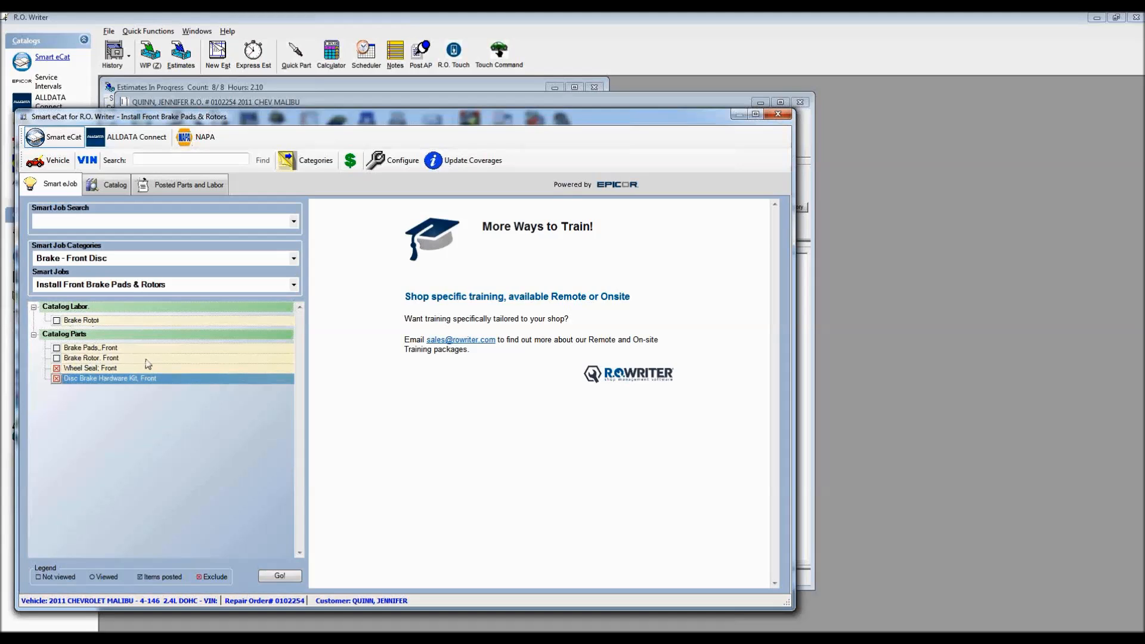
pyautogui.click(280, 576)
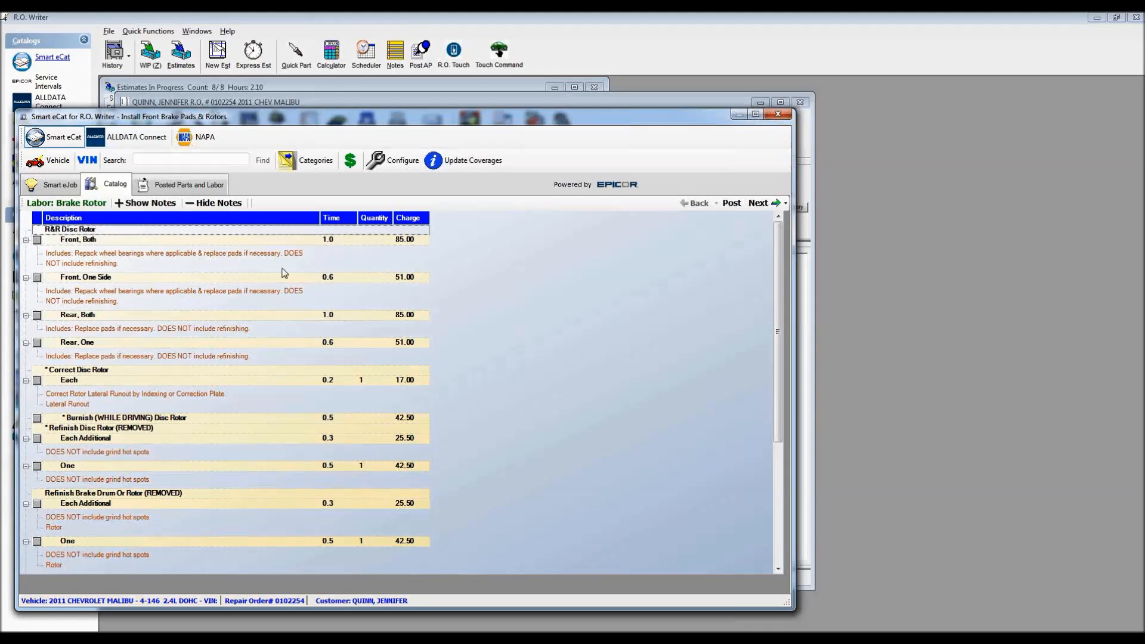
# Step: Select the R&R Disc Rotor labor for Front, Both and the NAPA premium ceramic front pads SS8270X, proceeding to the front rotors
pyautogui.click(38, 241)
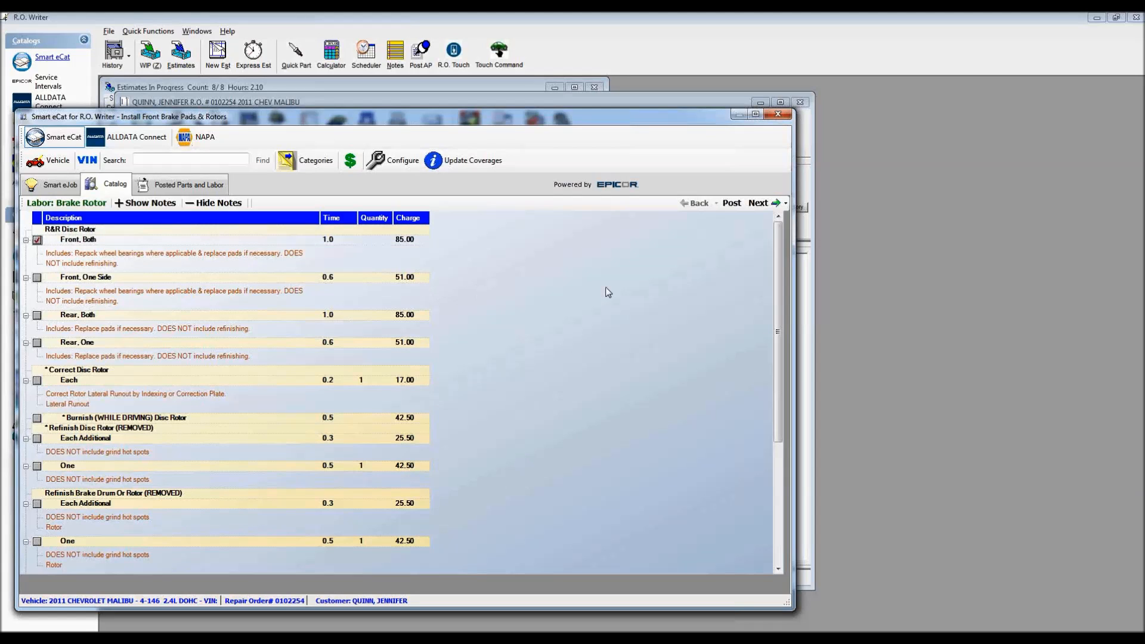
pyautogui.click(757, 204)
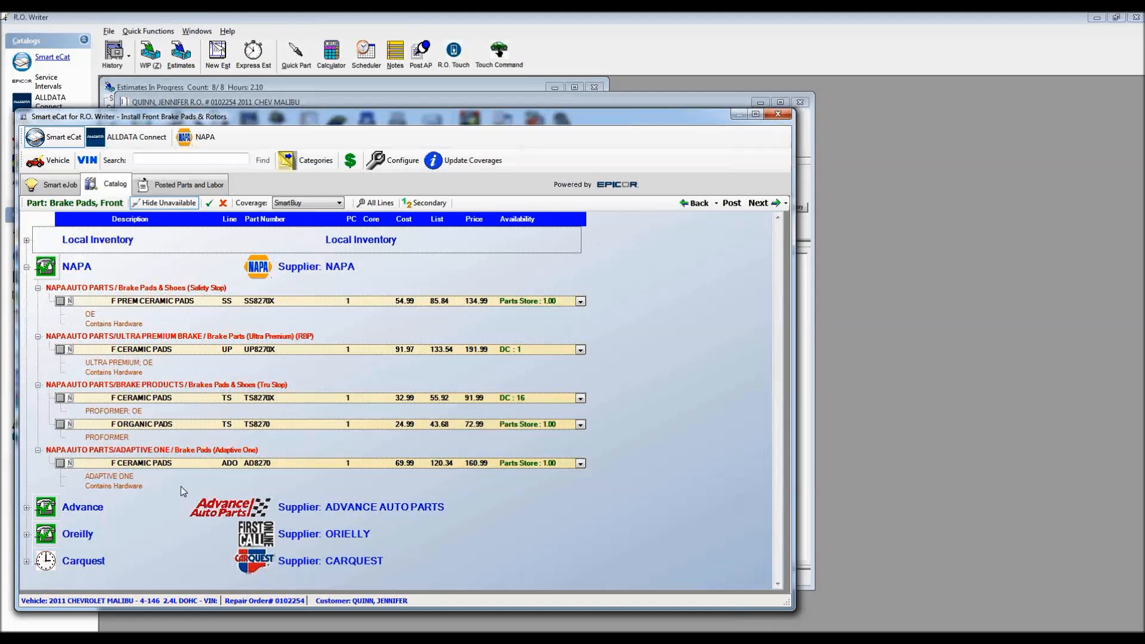
pyautogui.click(60, 301)
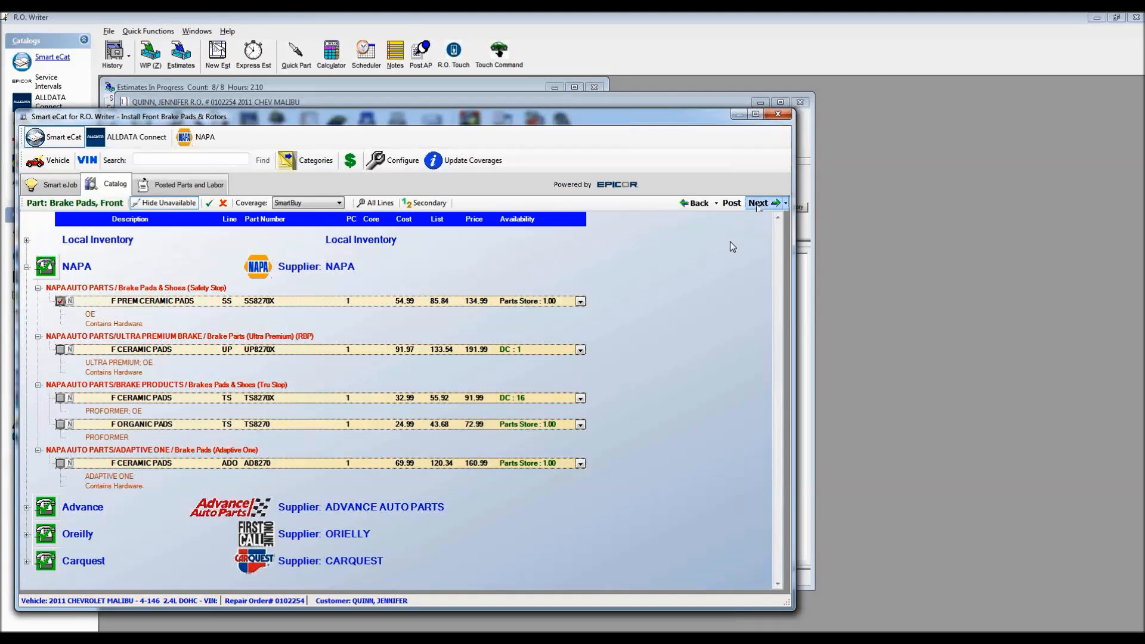
pyautogui.click(759, 203)
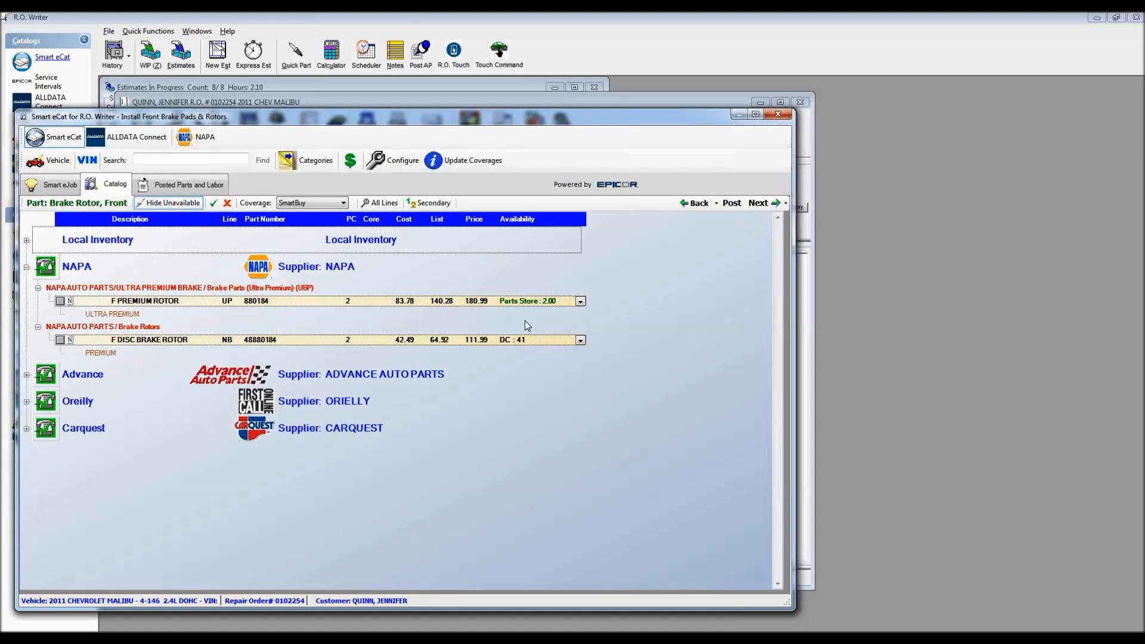
# Step: Select the NAPA ultra premium front rotor 880184, compare the Advance, Oreilly and Carquest rotor offers, and proceed to the posted parts and labor
pyautogui.click(60, 301)
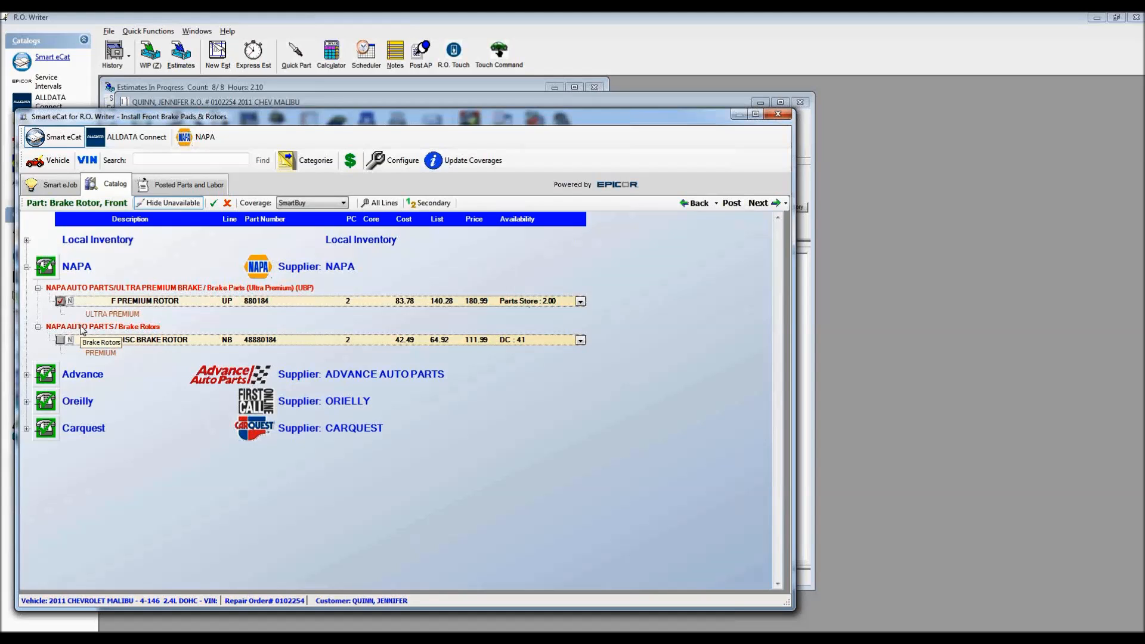
pyautogui.click(26, 268)
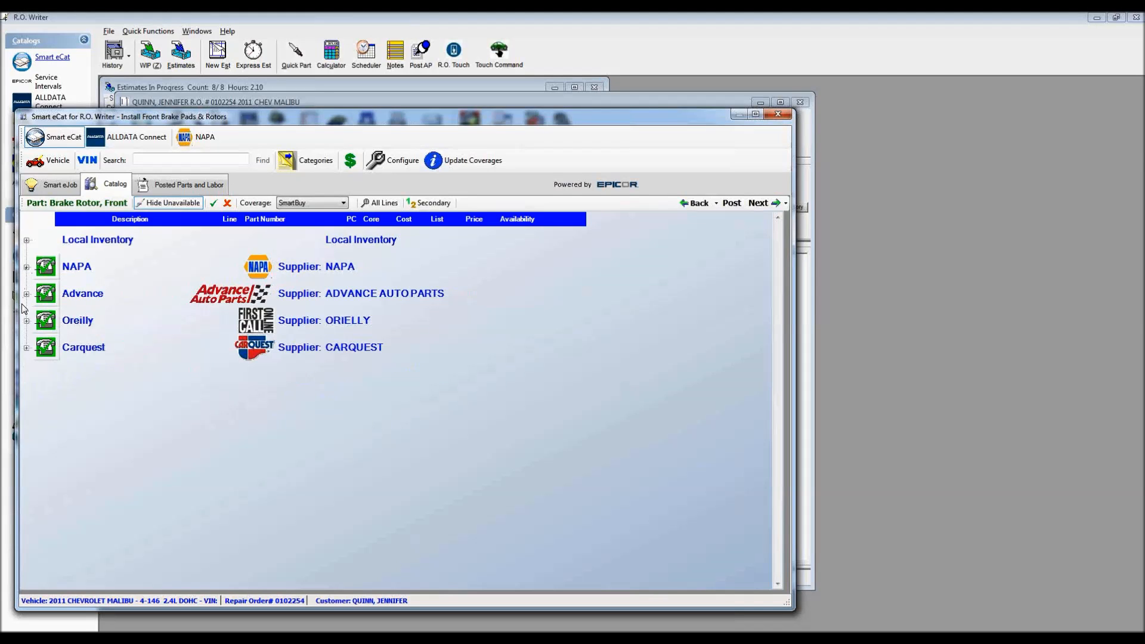
pyautogui.click(27, 268)
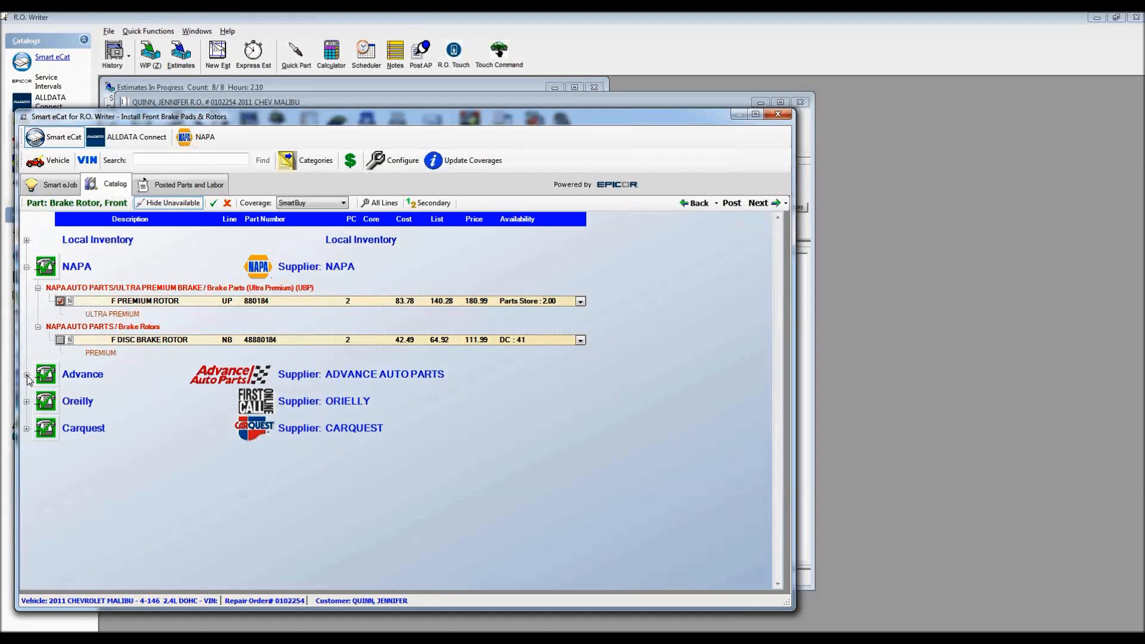
pyautogui.click(26, 375)
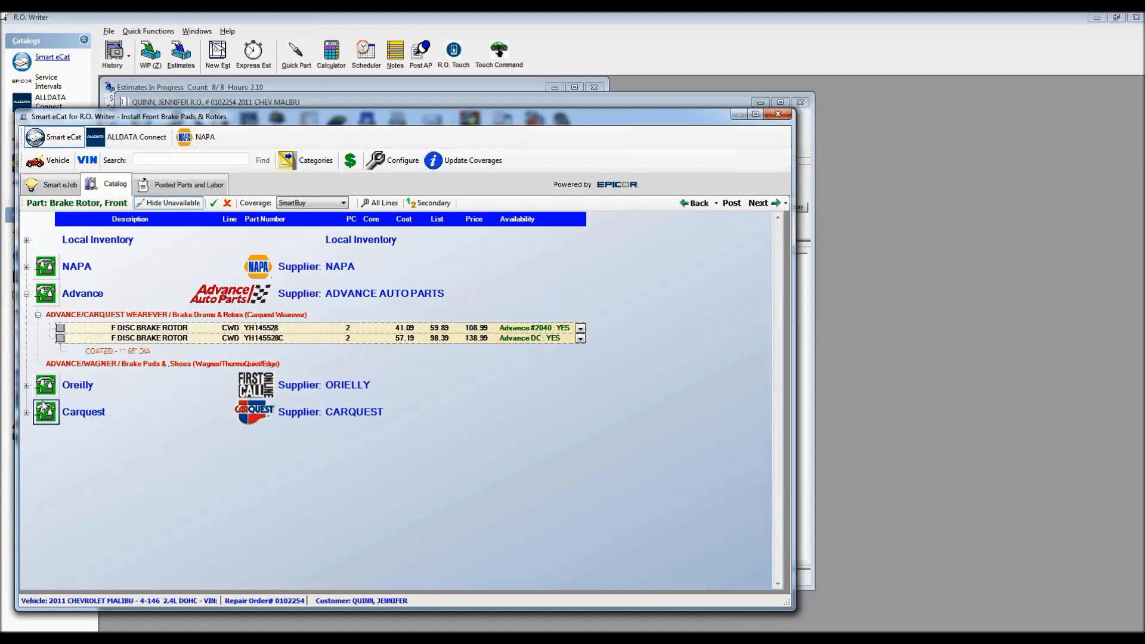
pyautogui.click(27, 385)
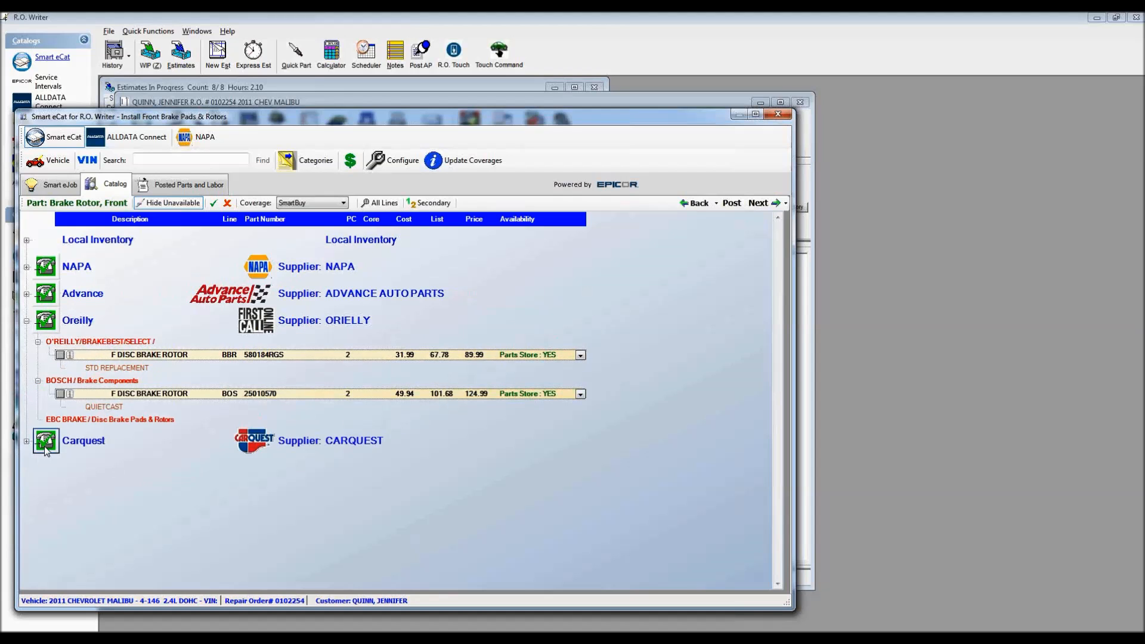
pyautogui.click(26, 441)
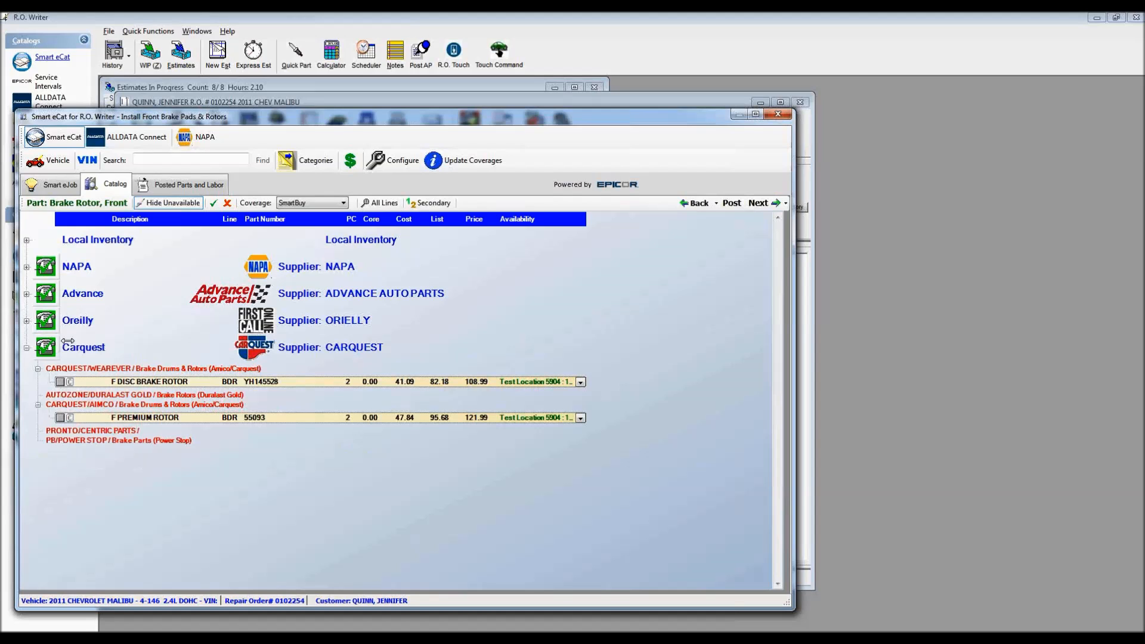
pyautogui.click(27, 268)
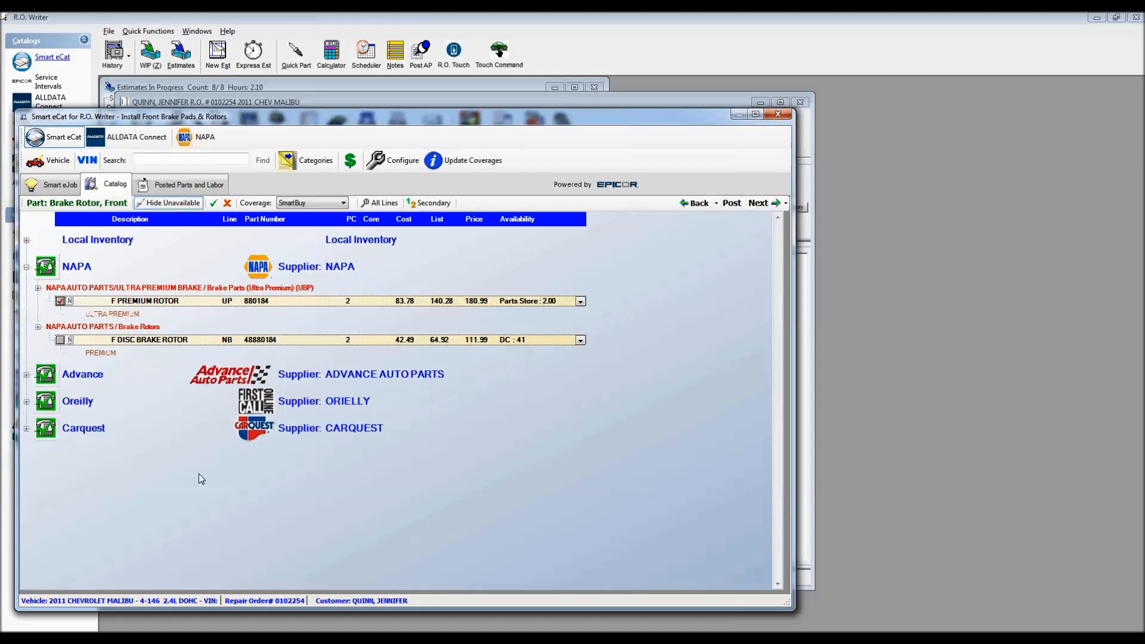
pyautogui.click(758, 204)
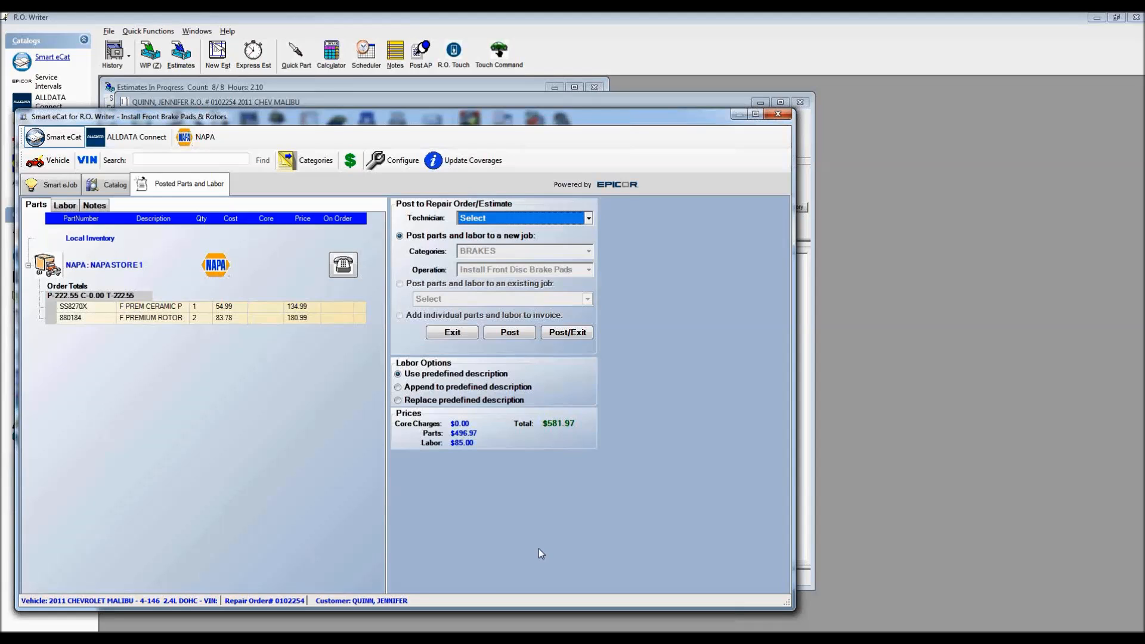
# Step: Reset Brake Rotor, Front to not viewed in the smart job, rerun its lookup, and return to the posted parts without choosing another rotor
pyautogui.click(49, 185)
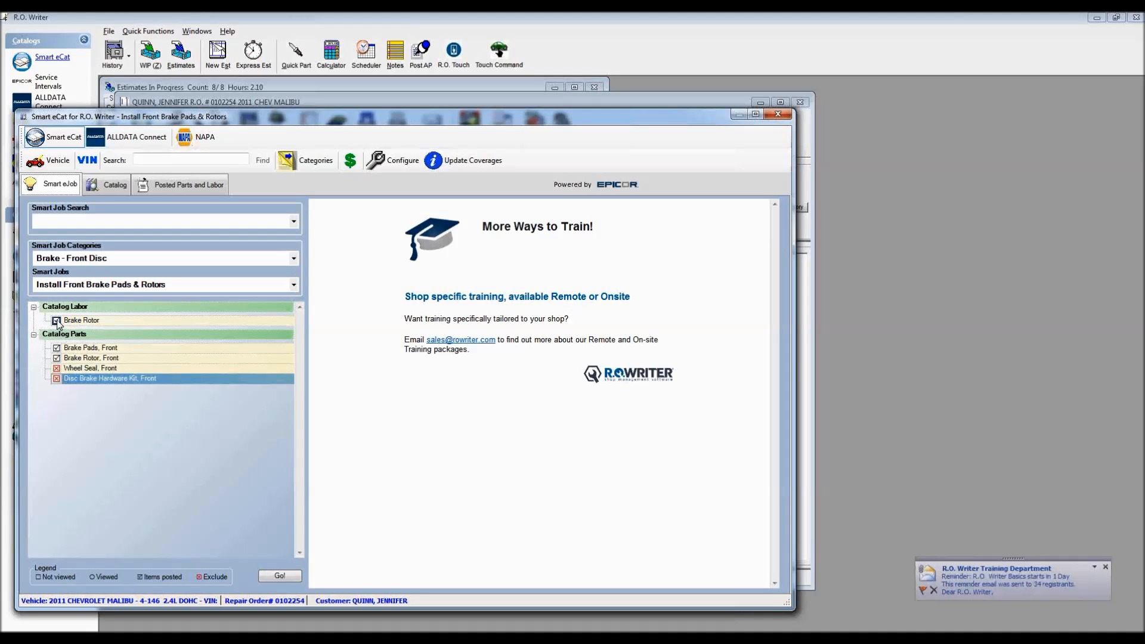
pyautogui.click(57, 359)
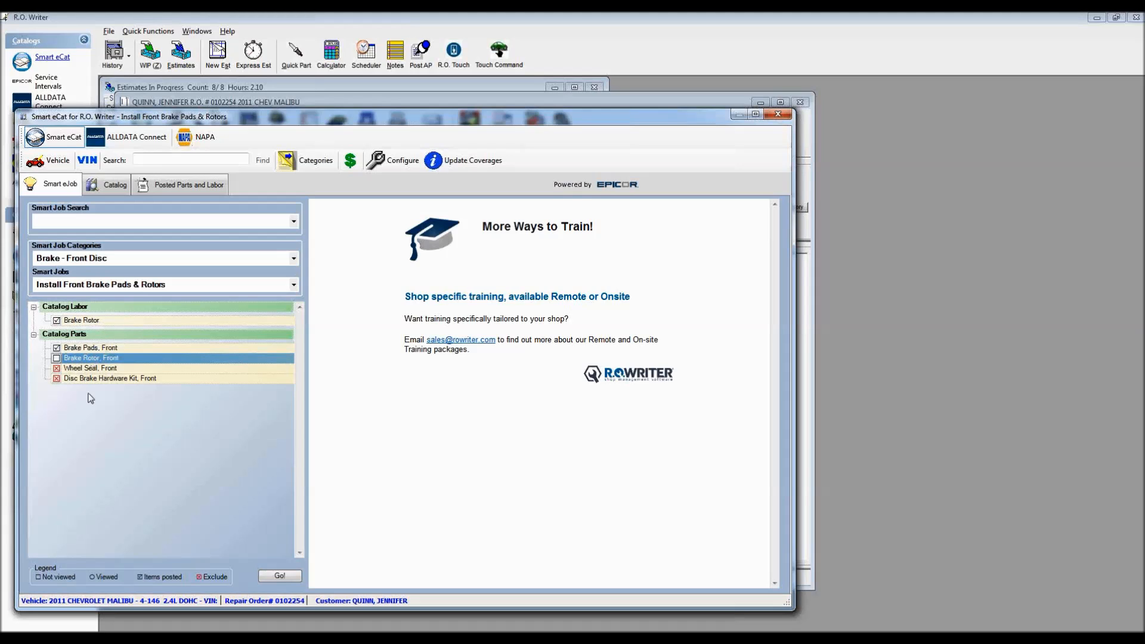
pyautogui.click(280, 575)
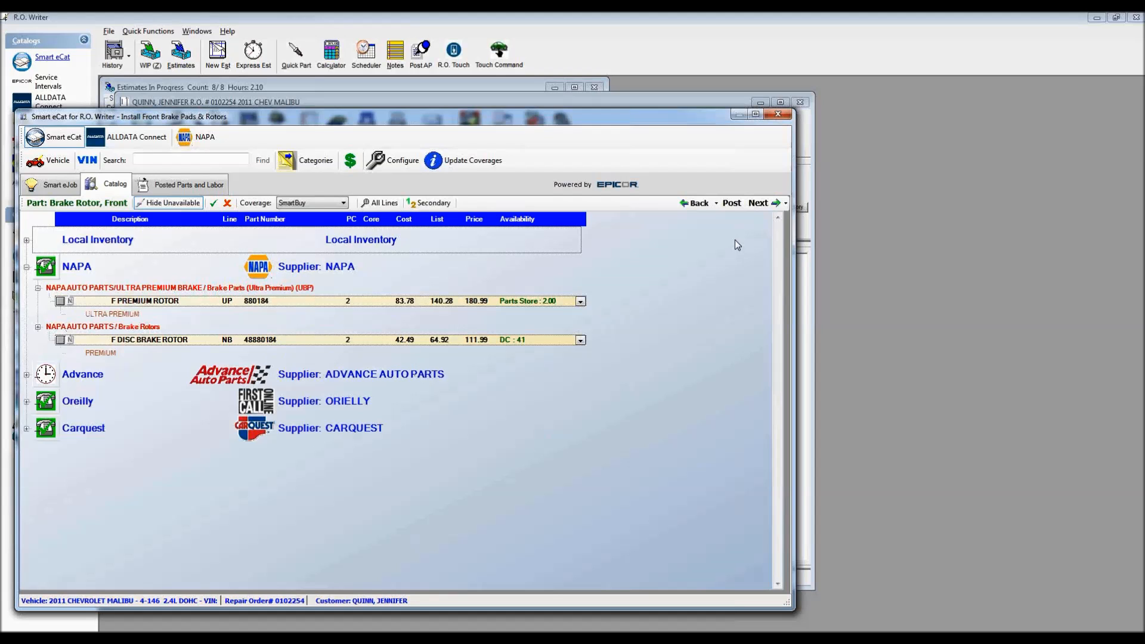
pyautogui.click(757, 204)
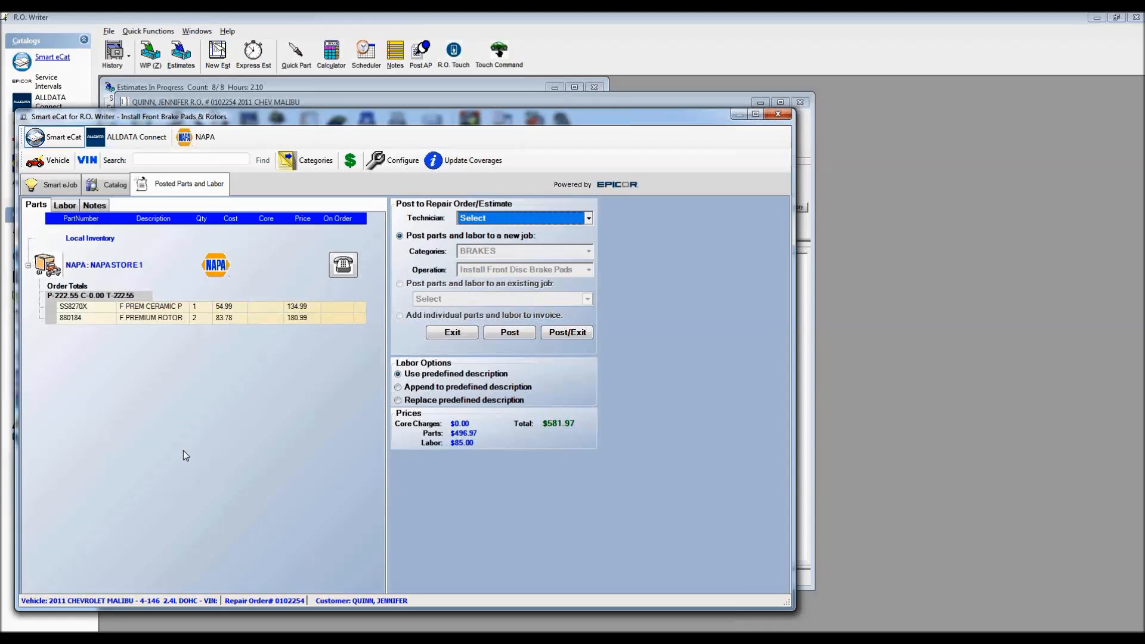
# Step: Post the front brake job to the Malibu repair order, switching part SS8270X to non-stock, and close the repair order
pyautogui.click(569, 333)
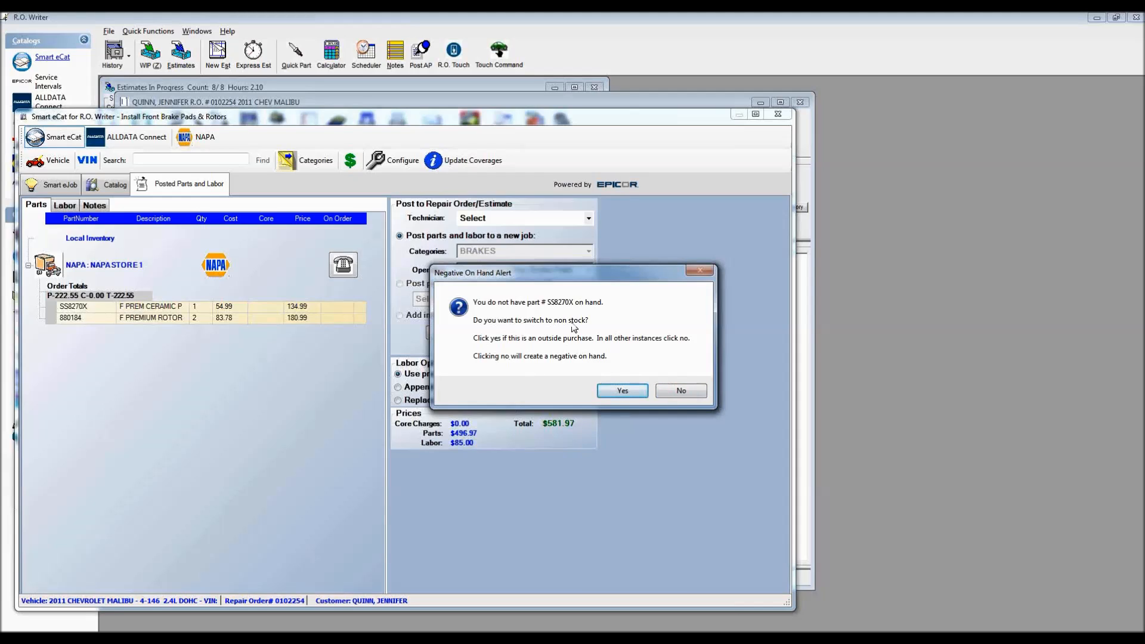
pyautogui.click(620, 392)
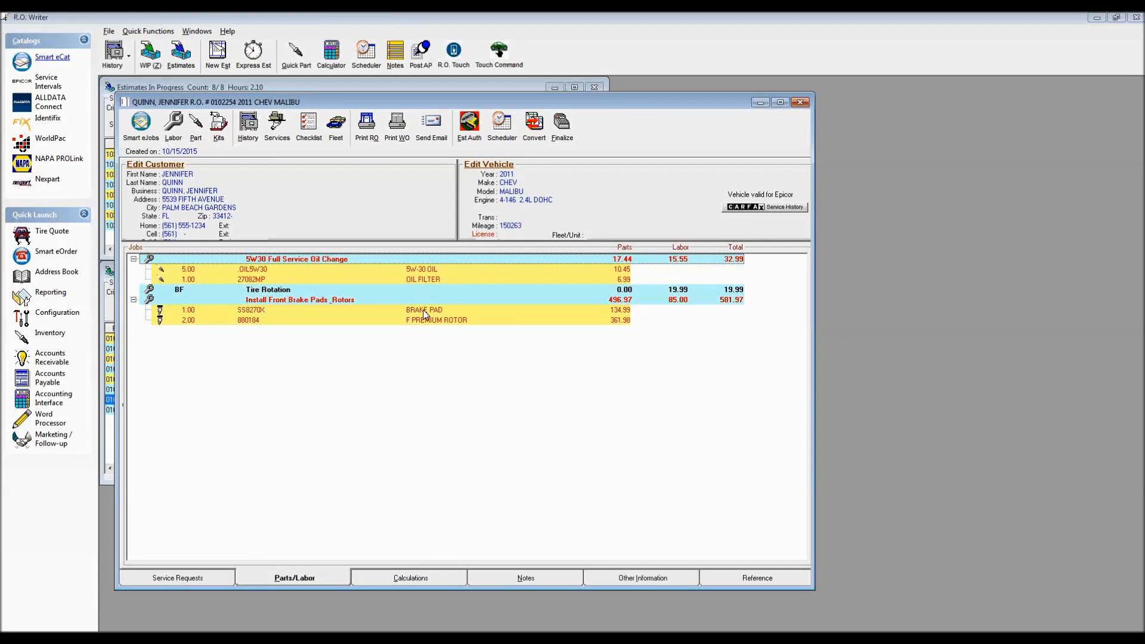
pyautogui.click(800, 102)
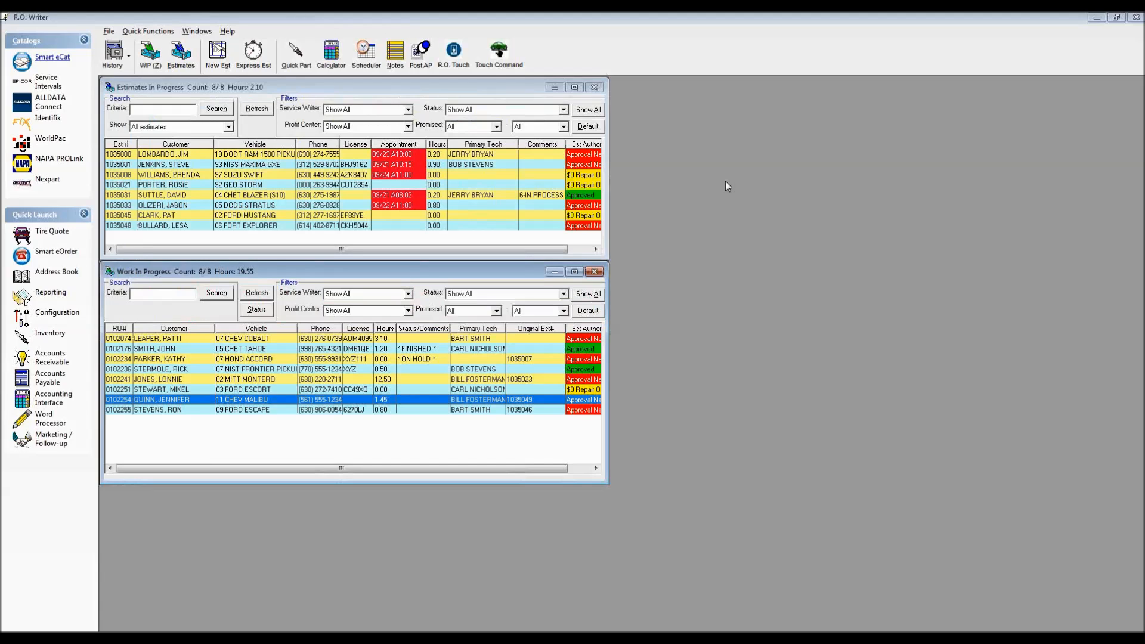
# Step: Open the 2007 Honda Accord repair order and look up Battery & Cables parts in the catalog's Battery Replacement category
pyautogui.doubleClick(282, 358)
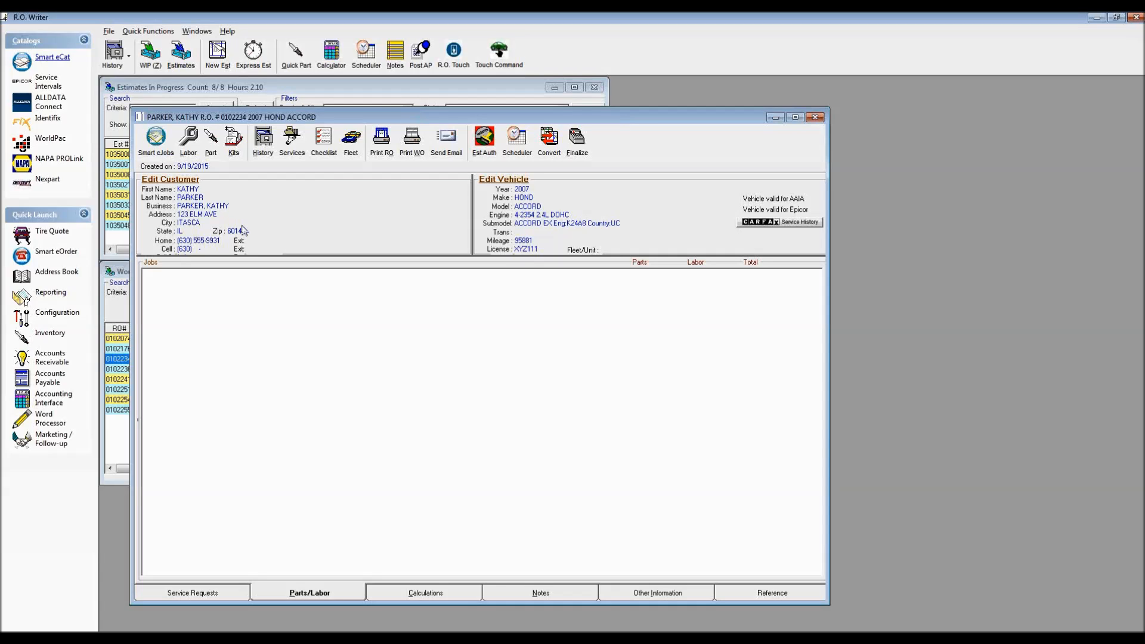
pyautogui.click(153, 135)
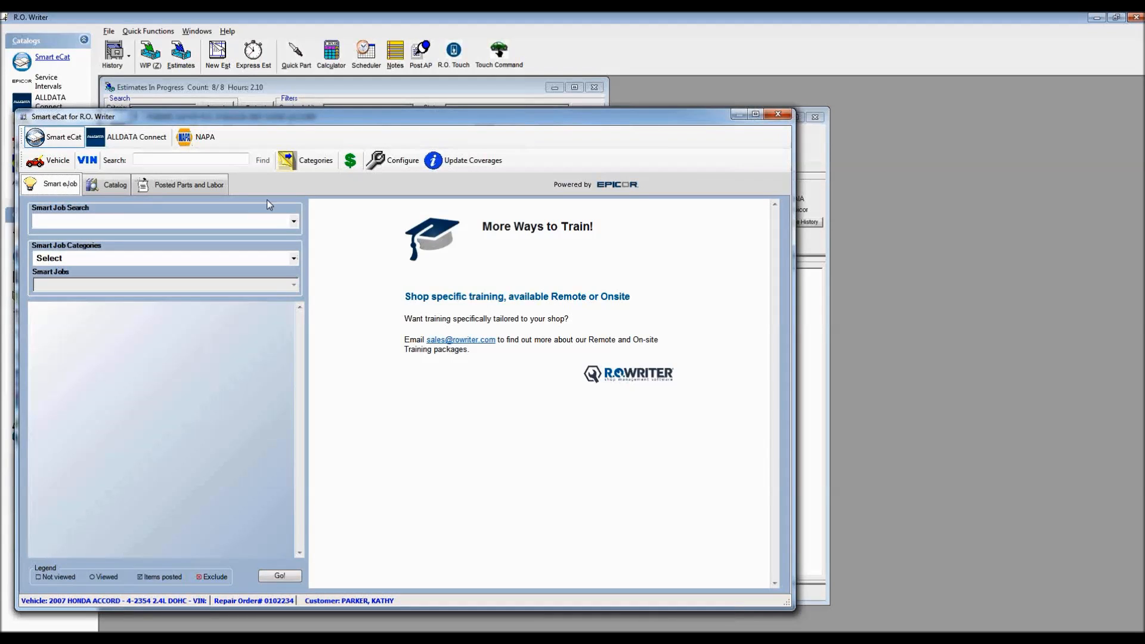
pyautogui.click(317, 164)
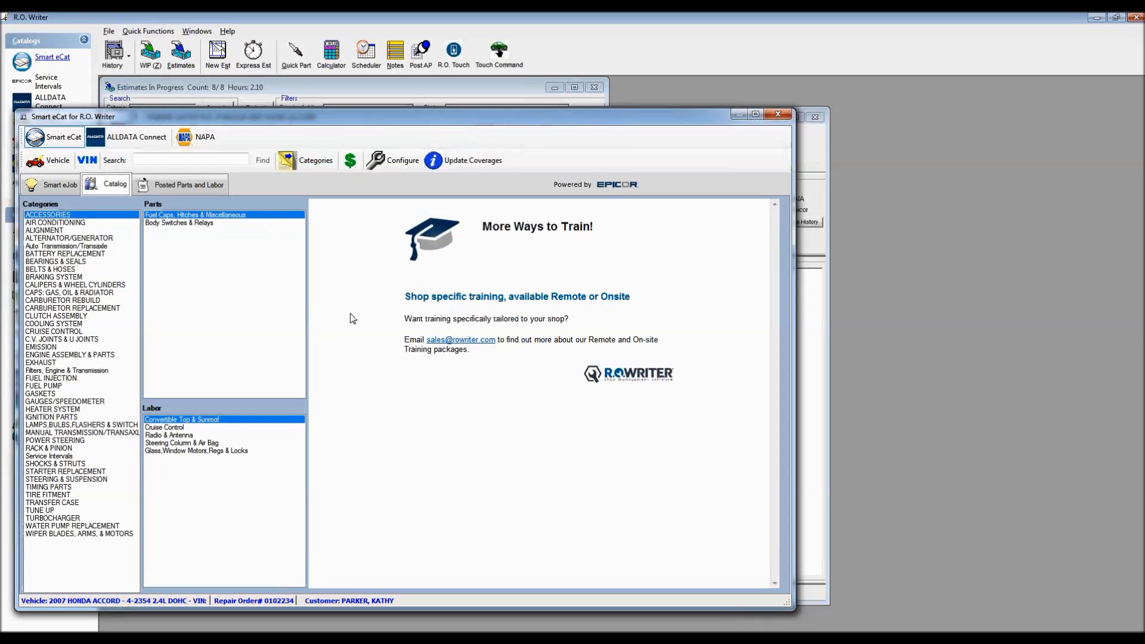
pyautogui.click(52, 257)
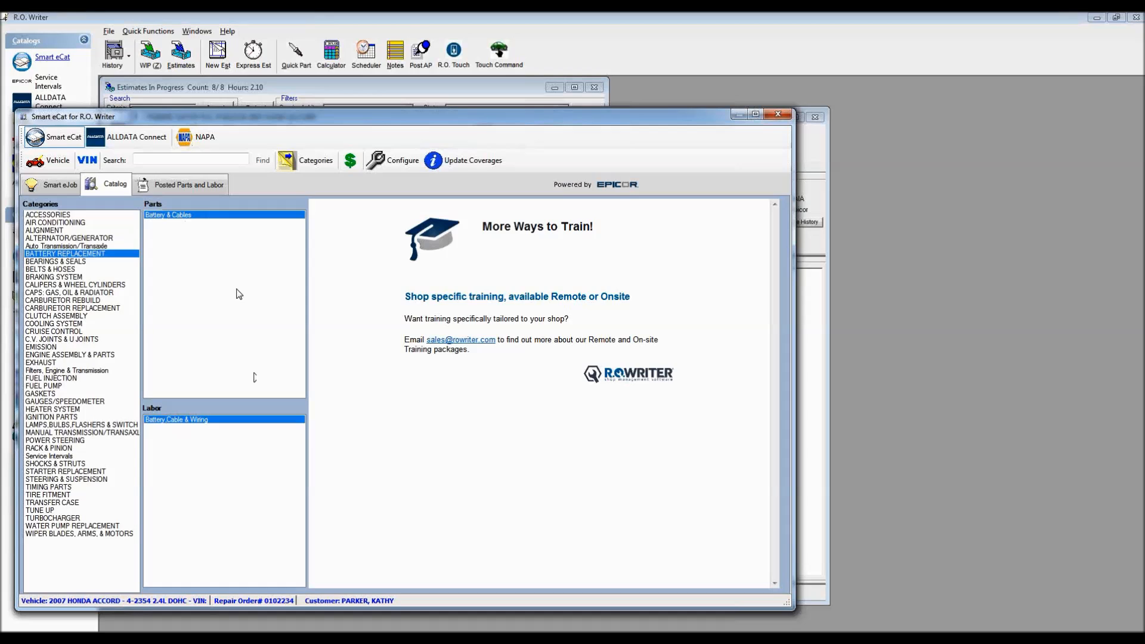
pyautogui.doubleClick(188, 217)
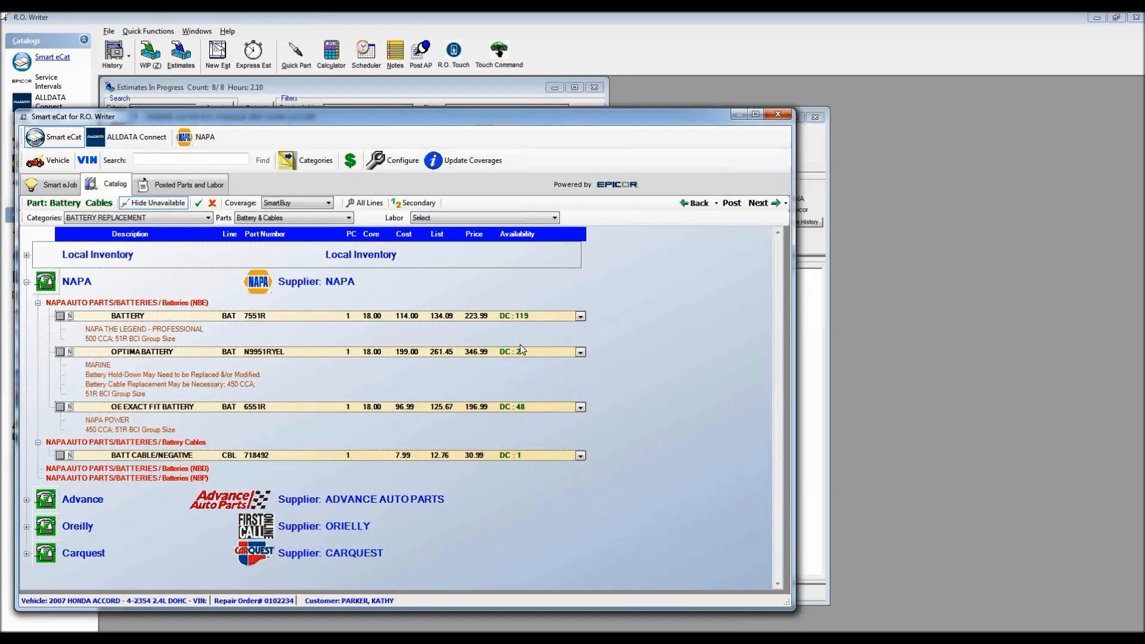
# Step: Compare the Advance and Oreilly battery offers, and select the Oreilly Super Start Premium battery 51RPRM
pyautogui.click(26, 281)
pyautogui.click(26, 309)
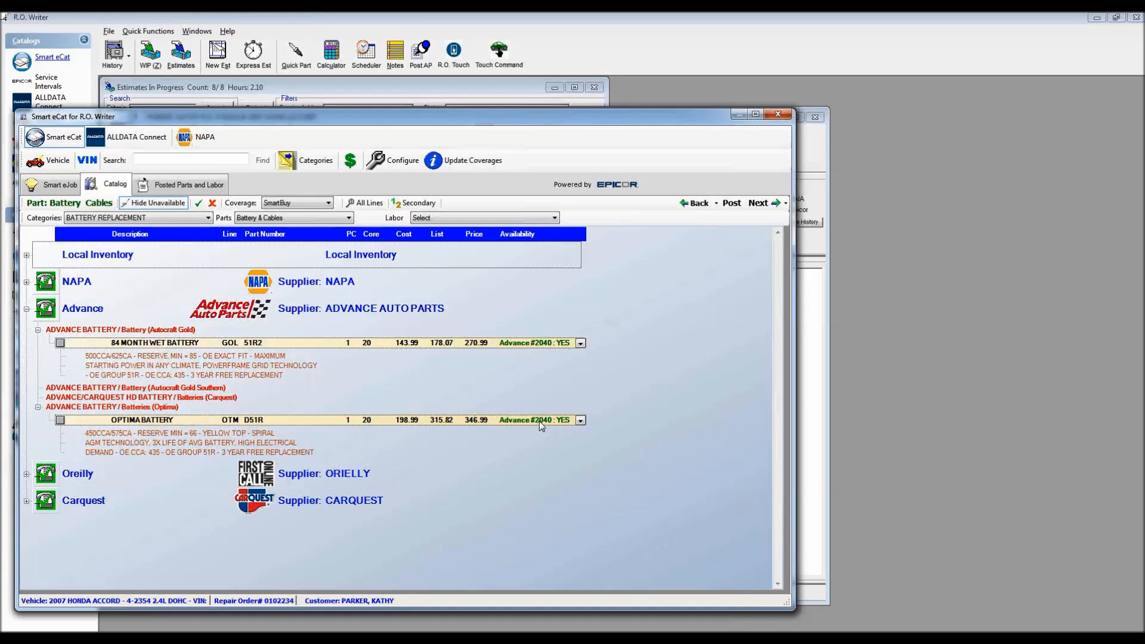
pyautogui.click(26, 475)
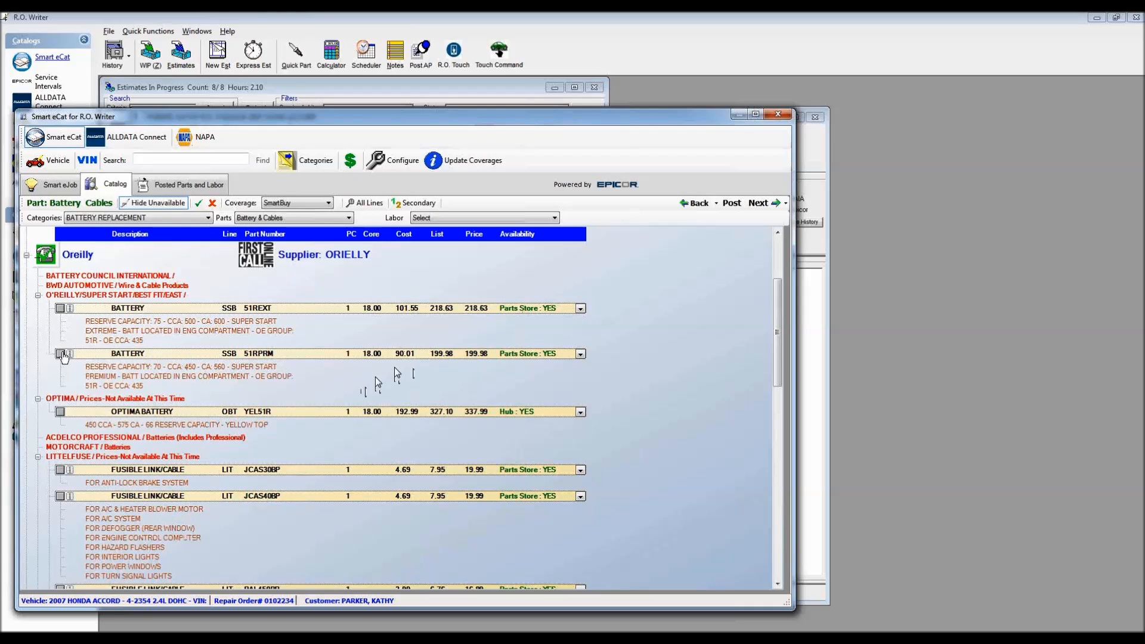
pyautogui.click(61, 355)
# Step: Add the 0.7-hour R&R Battery labor for the main battery from Battery, Cable & Wiring, and proceed to the posted parts and labor
pyautogui.click(555, 218)
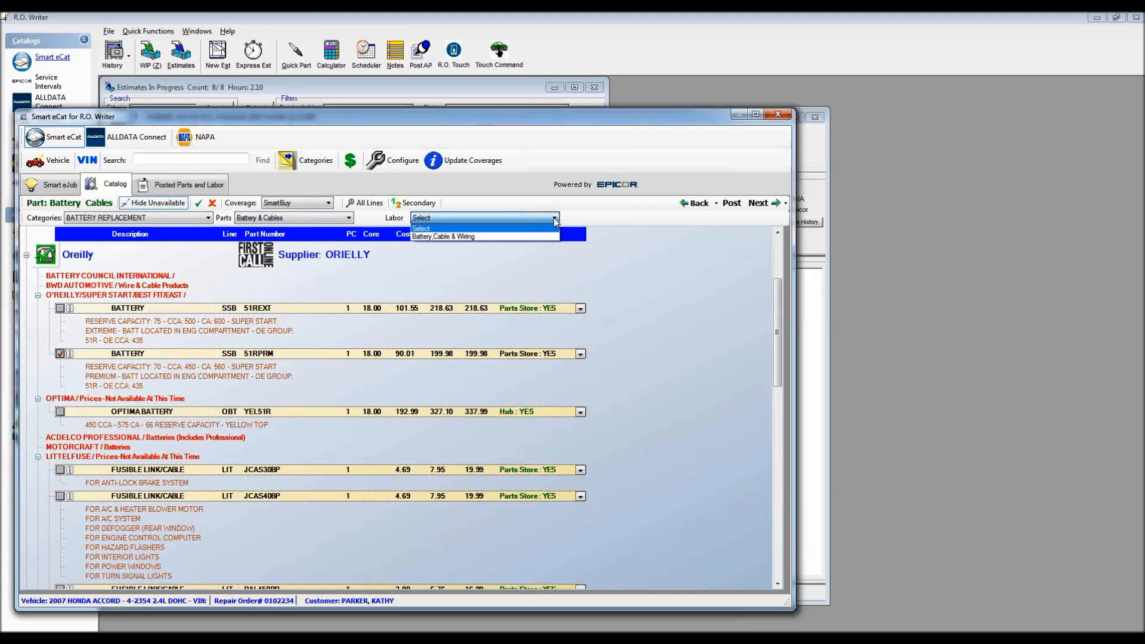
pyautogui.click(446, 237)
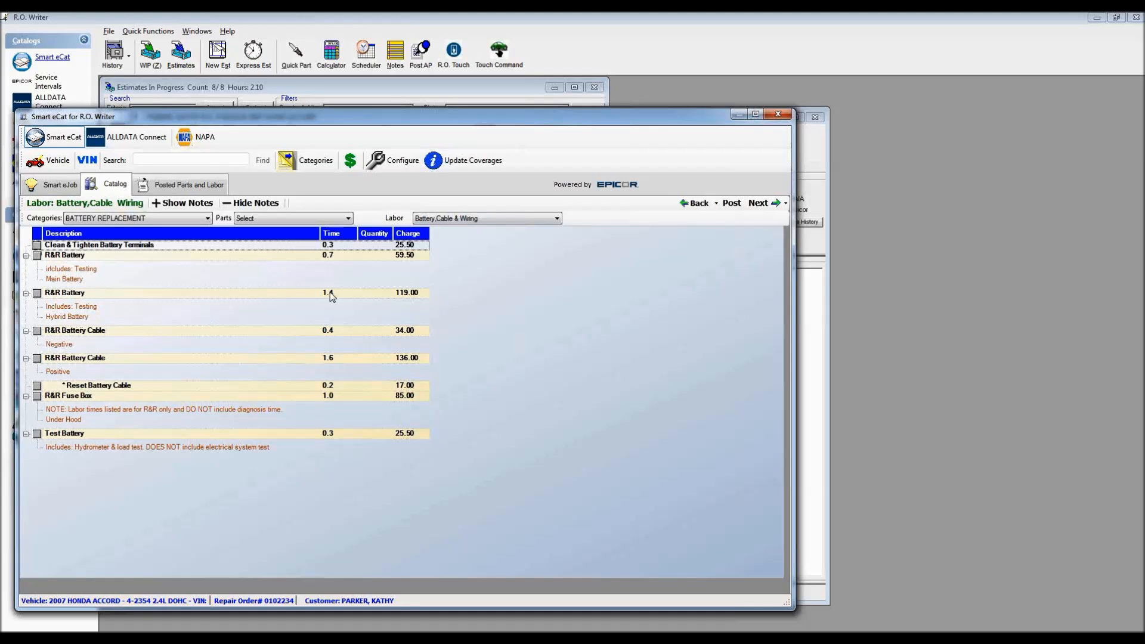
pyautogui.click(37, 255)
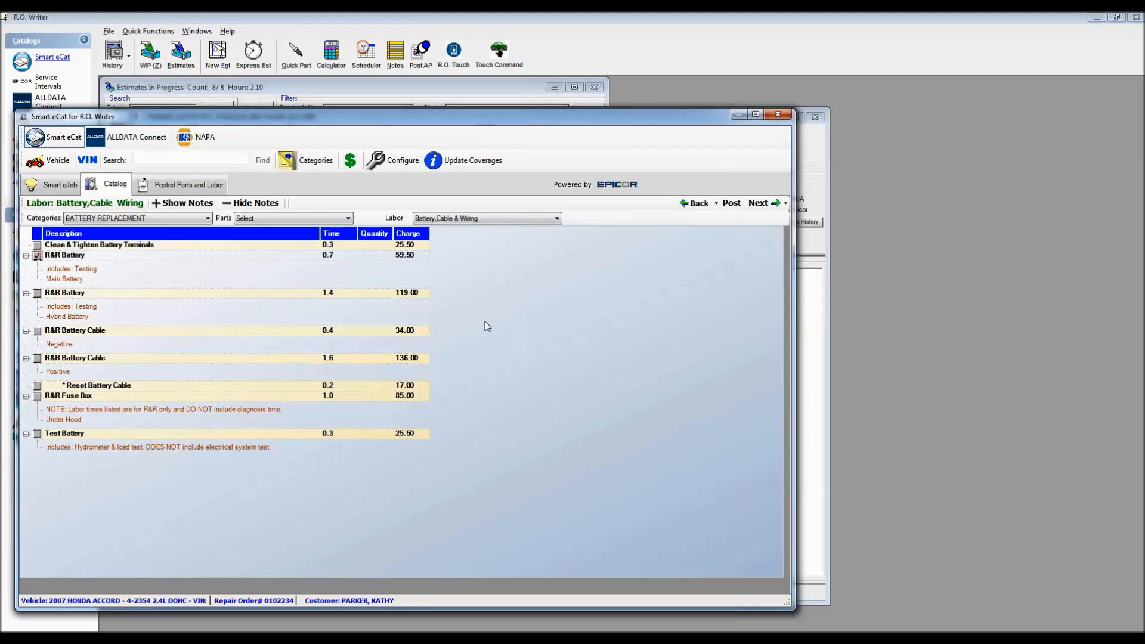
pyautogui.click(757, 204)
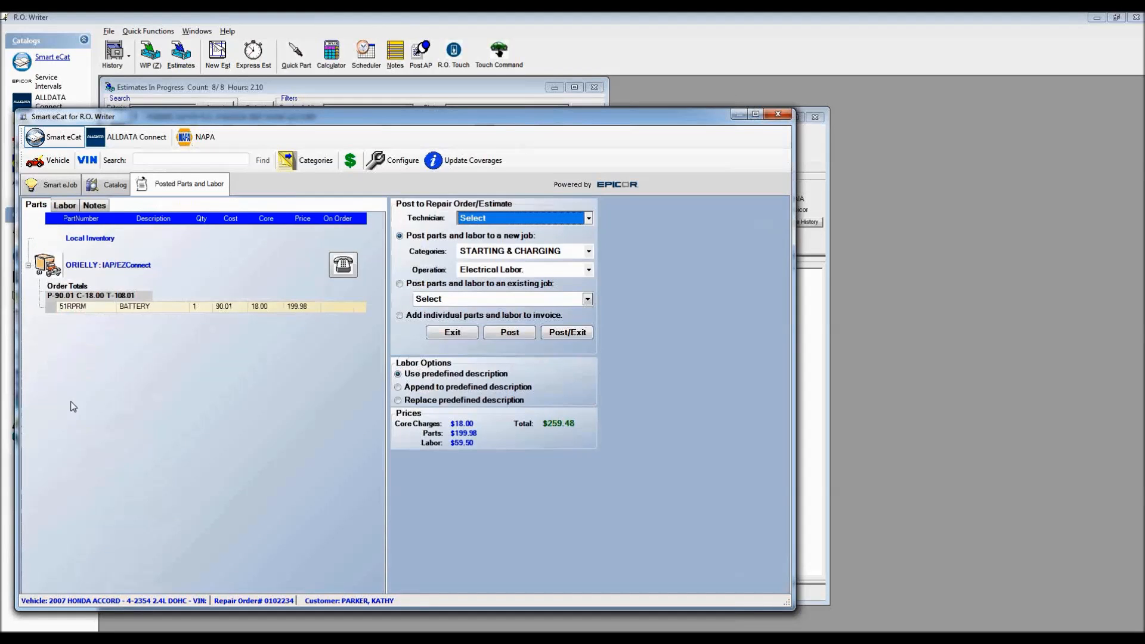
# Step: Review the posted battery labor, set it to replace the predefined description, and post the battery job to the repair order
pyautogui.click(65, 205)
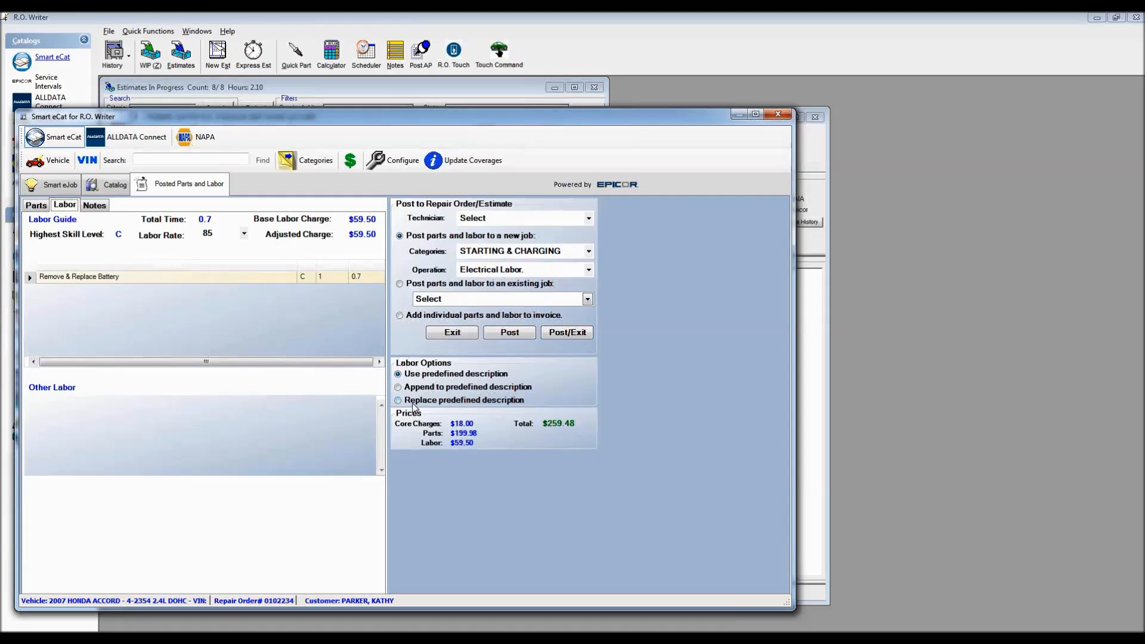
pyautogui.click(398, 387)
pyautogui.click(398, 401)
pyautogui.click(573, 335)
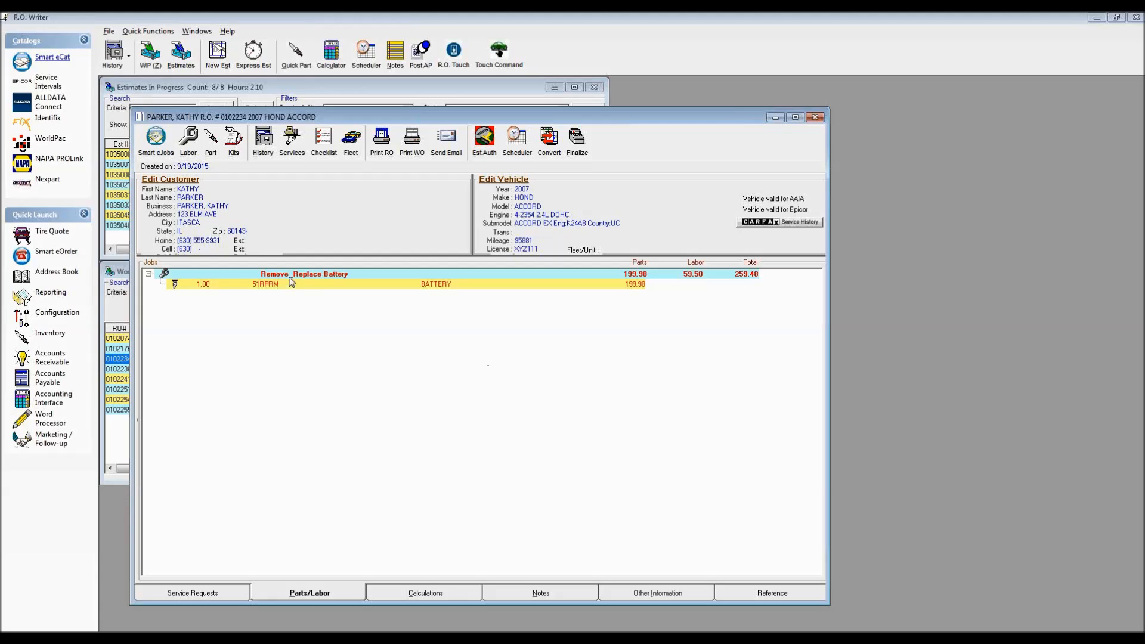
# Step: Review the labor description and billed time of the Remove & Replace Battery job, and close the labor entry
pyautogui.click(320, 275)
pyautogui.doubleClick(320, 276)
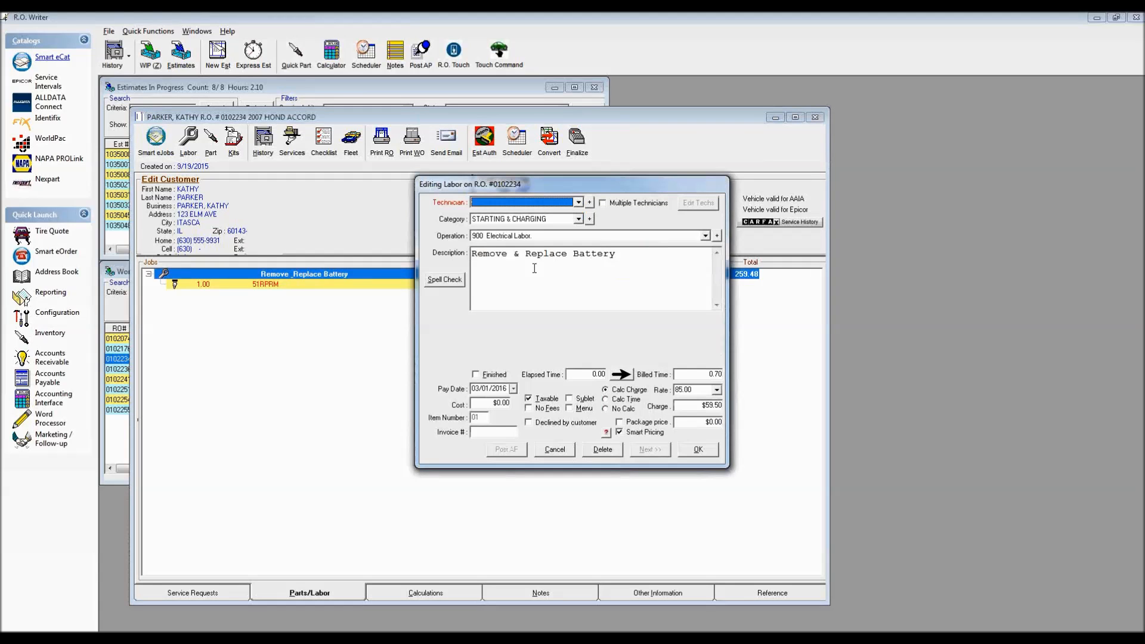
pyautogui.doubleClick(517, 254)
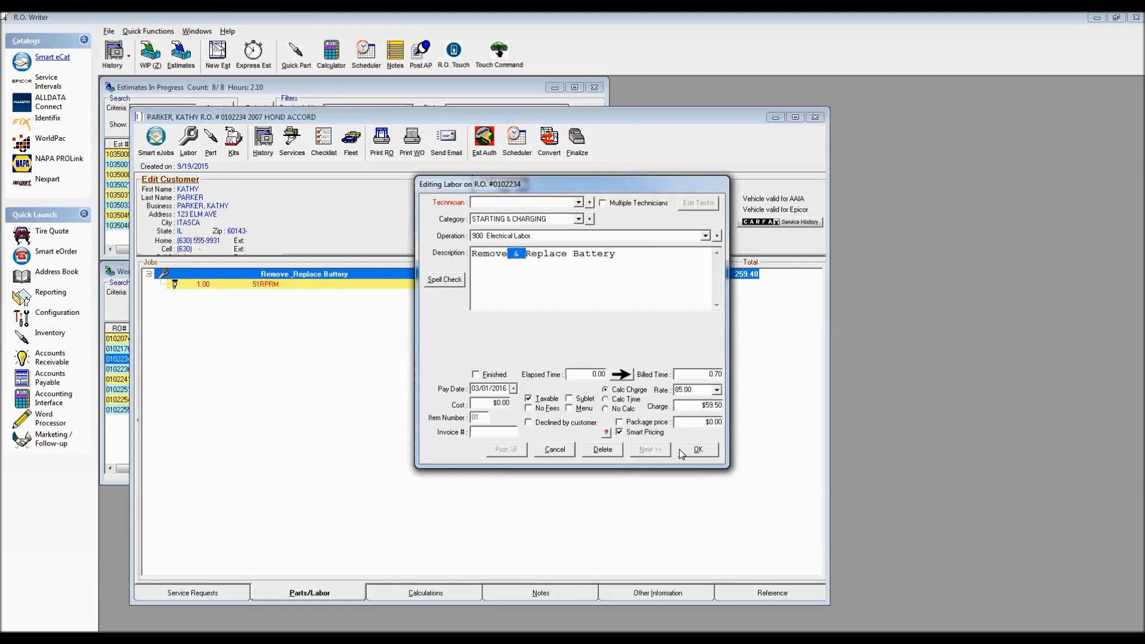
pyautogui.click(715, 373)
pyautogui.click(694, 450)
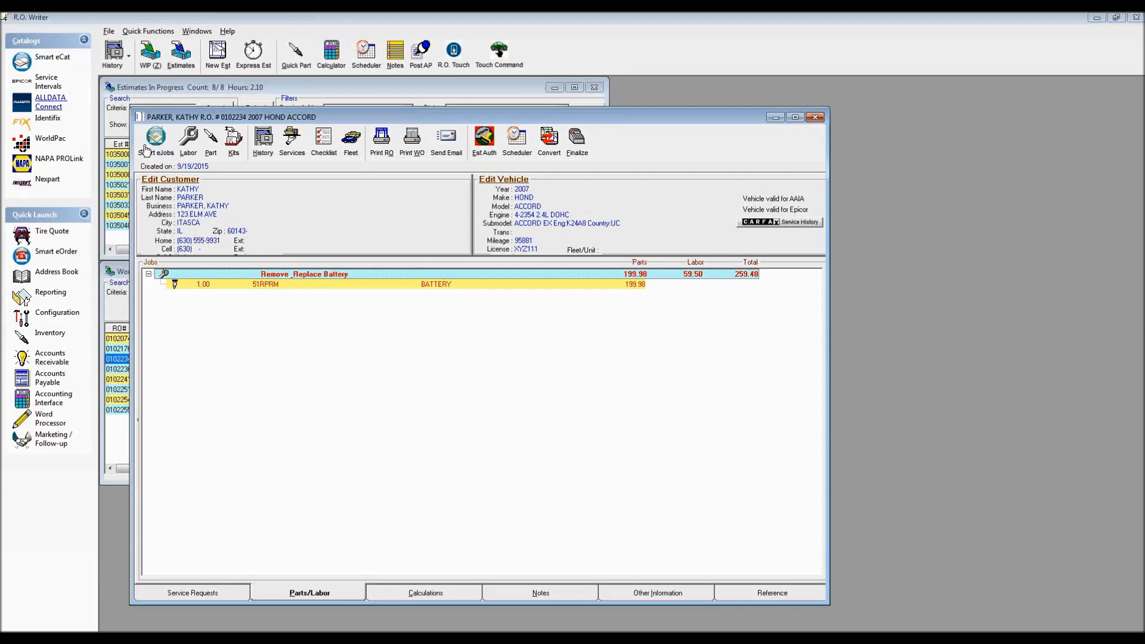
# Step: Look up Water Pump, Gasket, Fan & Clutch under Water Pump Replacement in Smart eCat, and select the NAPA NPW new water pump 1522916
pyautogui.click(47, 61)
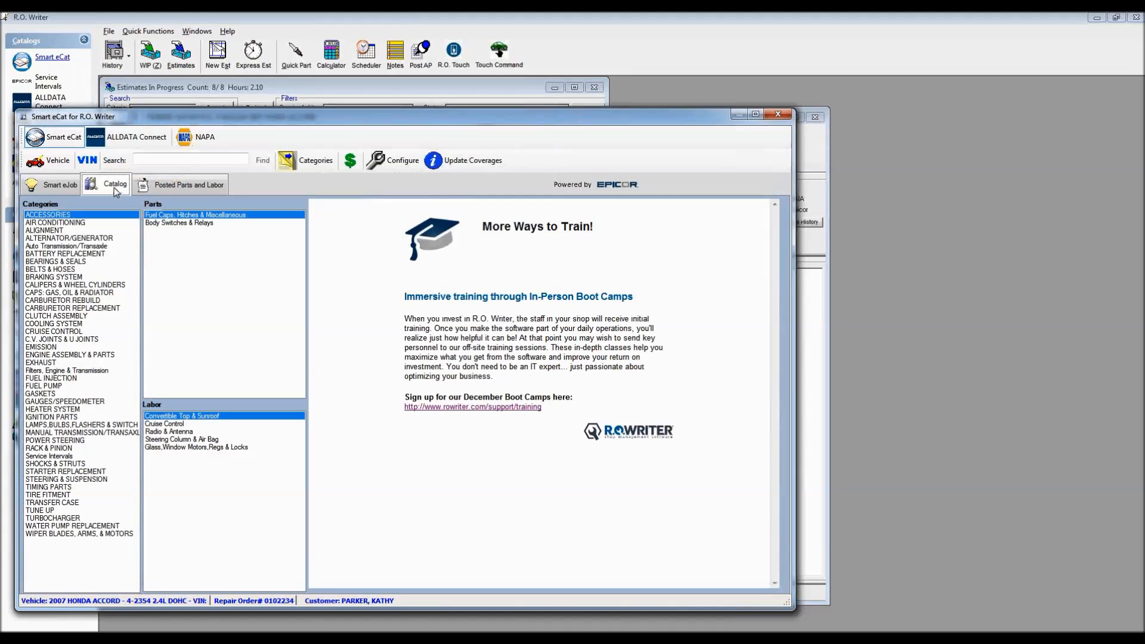
pyautogui.click(62, 527)
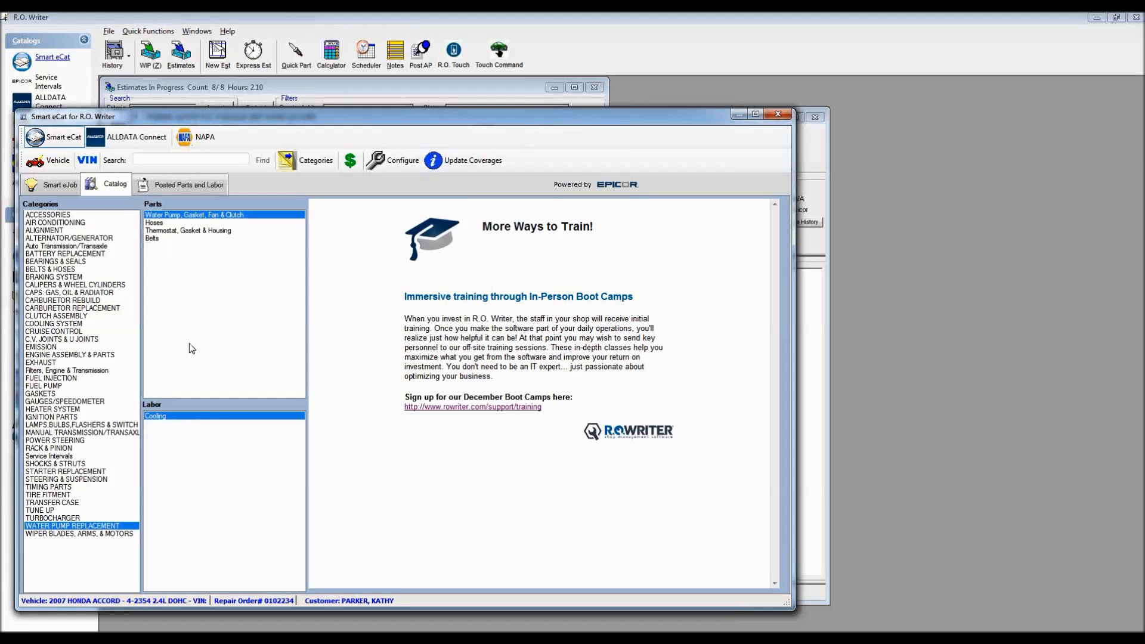
pyautogui.doubleClick(187, 217)
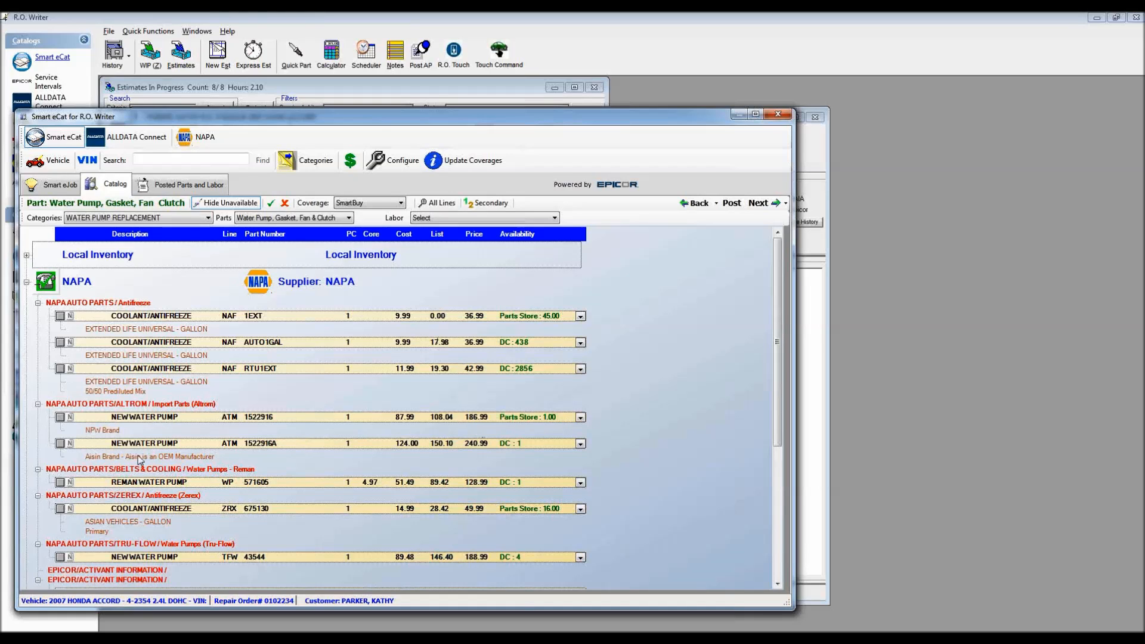
pyautogui.click(60, 417)
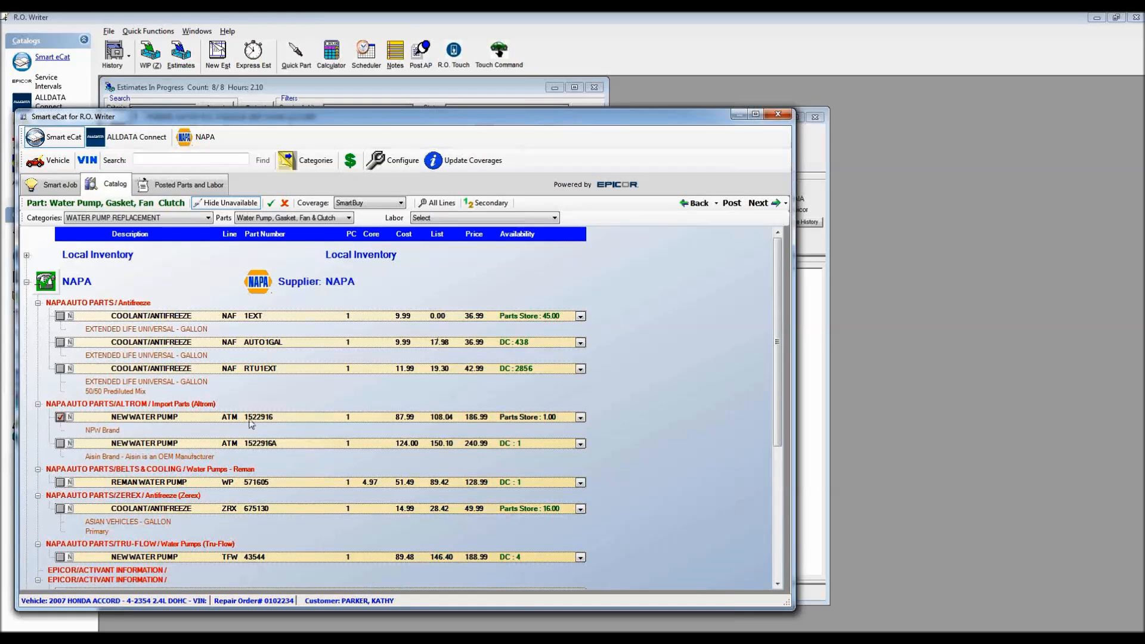
# Step: Look up Hoses under Water Pump Replacement, and select Advance's lower radiator hose flex 81061 and upper radiator/coolant hose E72202
pyautogui.click(349, 219)
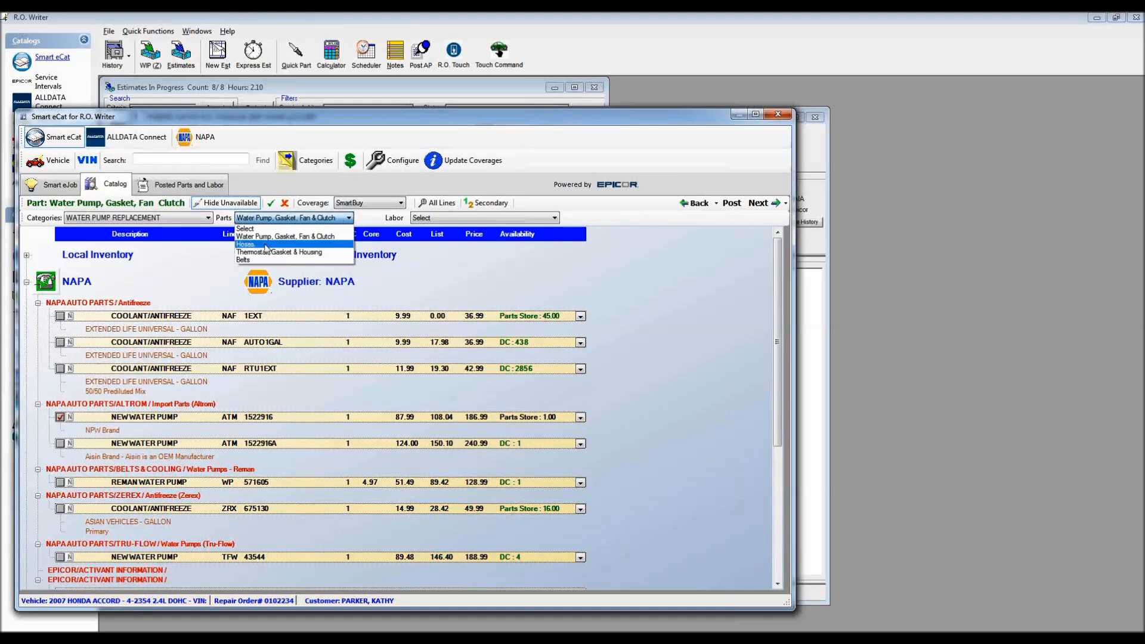
pyautogui.click(246, 244)
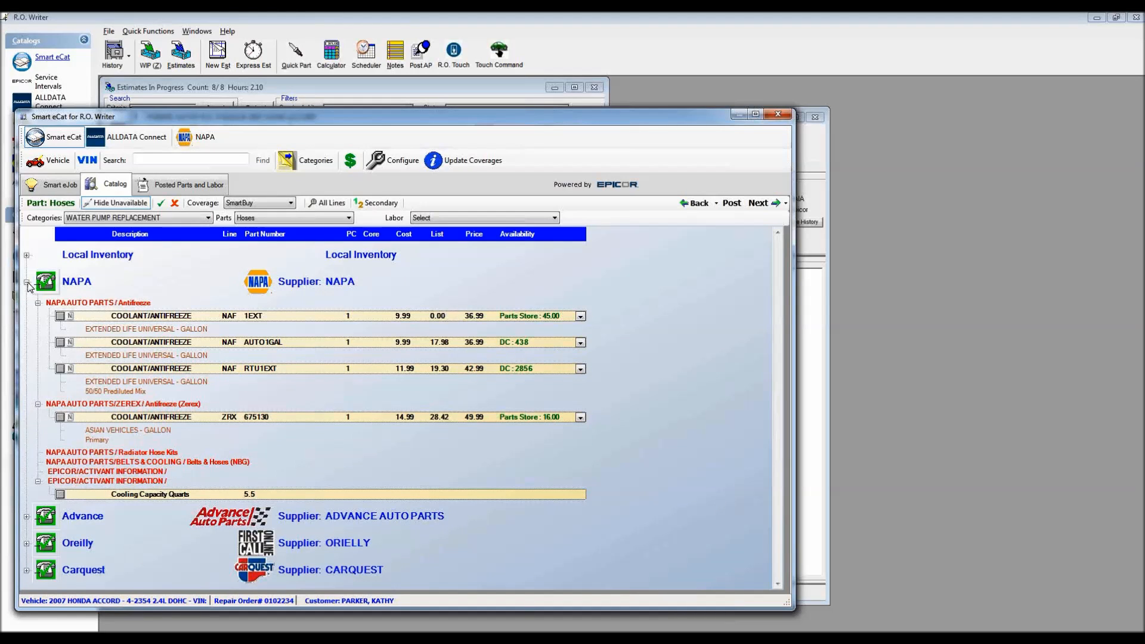
pyautogui.click(26, 519)
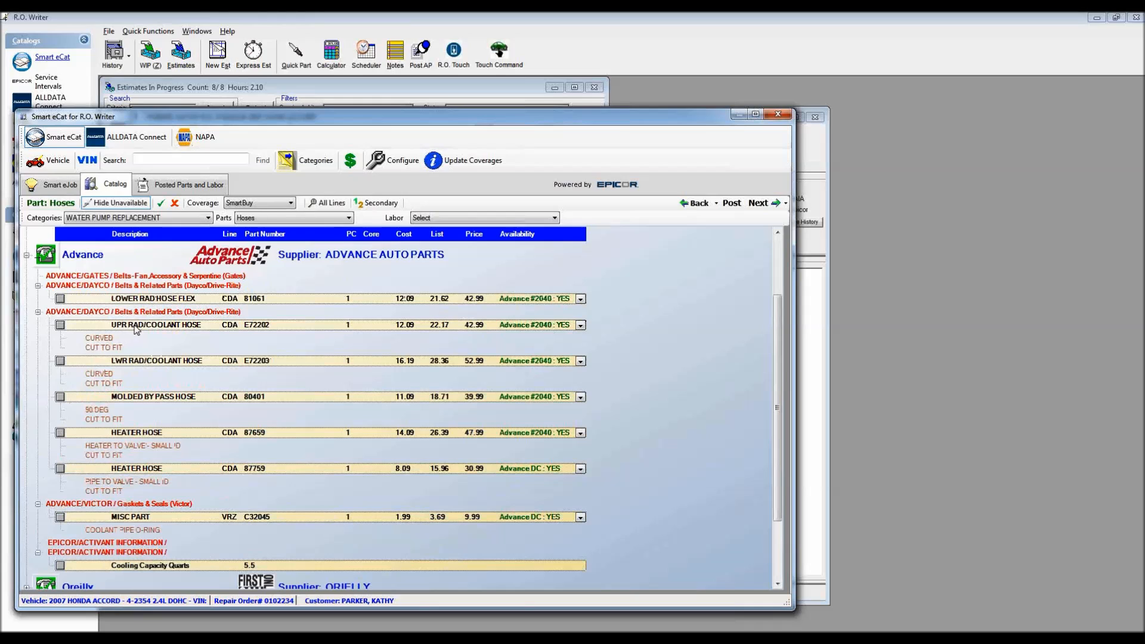
pyautogui.click(60, 298)
pyautogui.click(60, 325)
# Step: Look up Thermostat, Gasket & Housing, and select the 170F/77C thermostat 55470 from the O'Reilly supplier
pyautogui.click(349, 218)
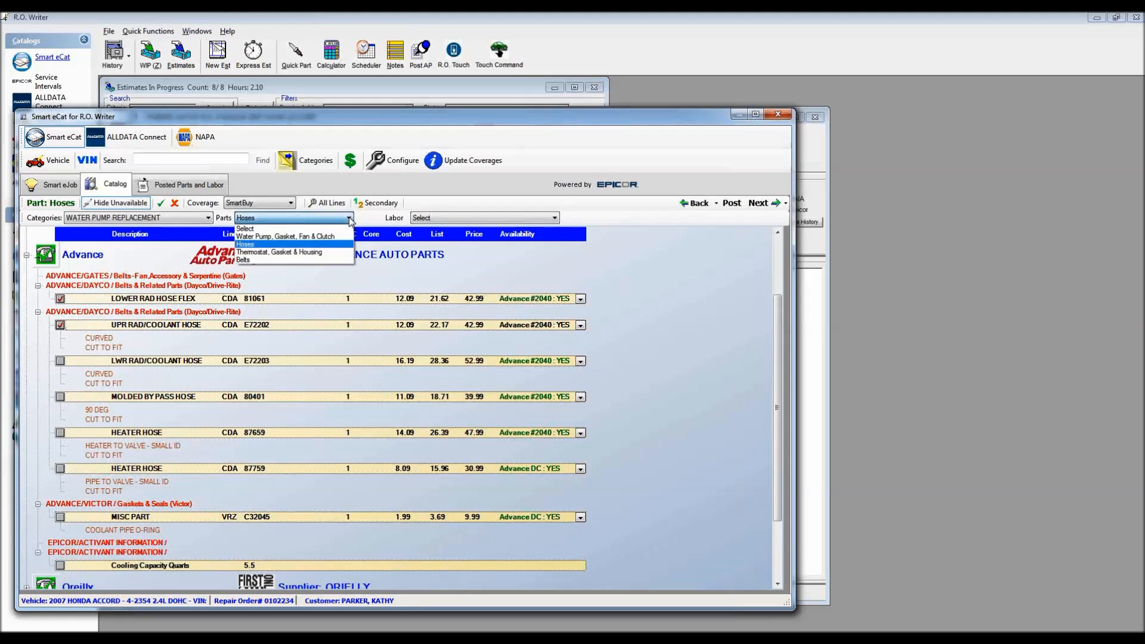
pyautogui.click(285, 252)
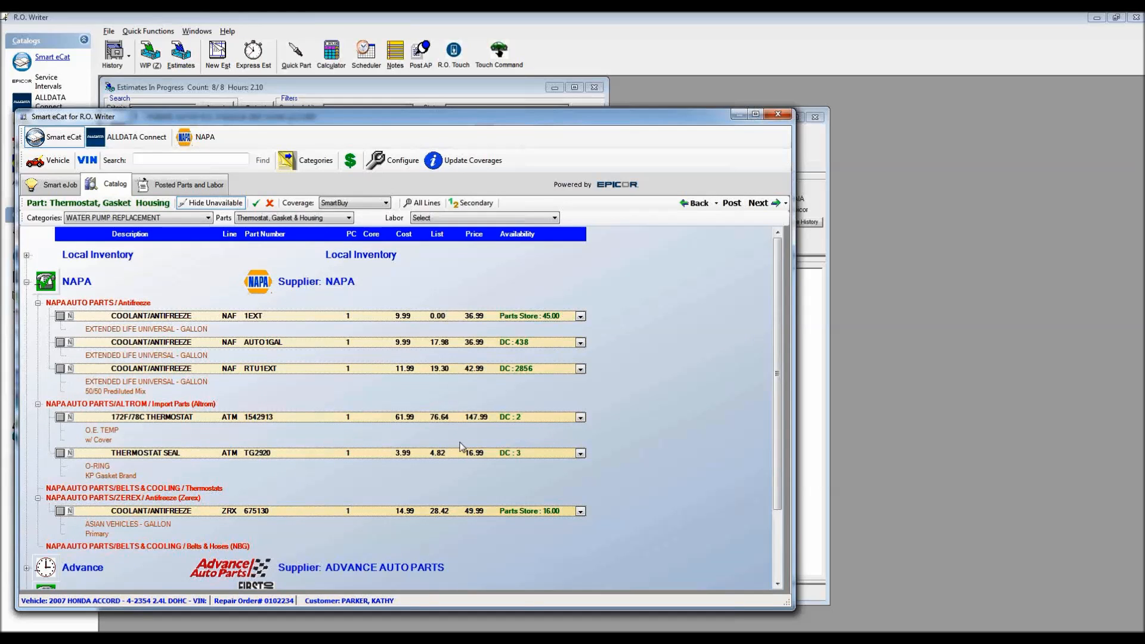
pyautogui.click(27, 282)
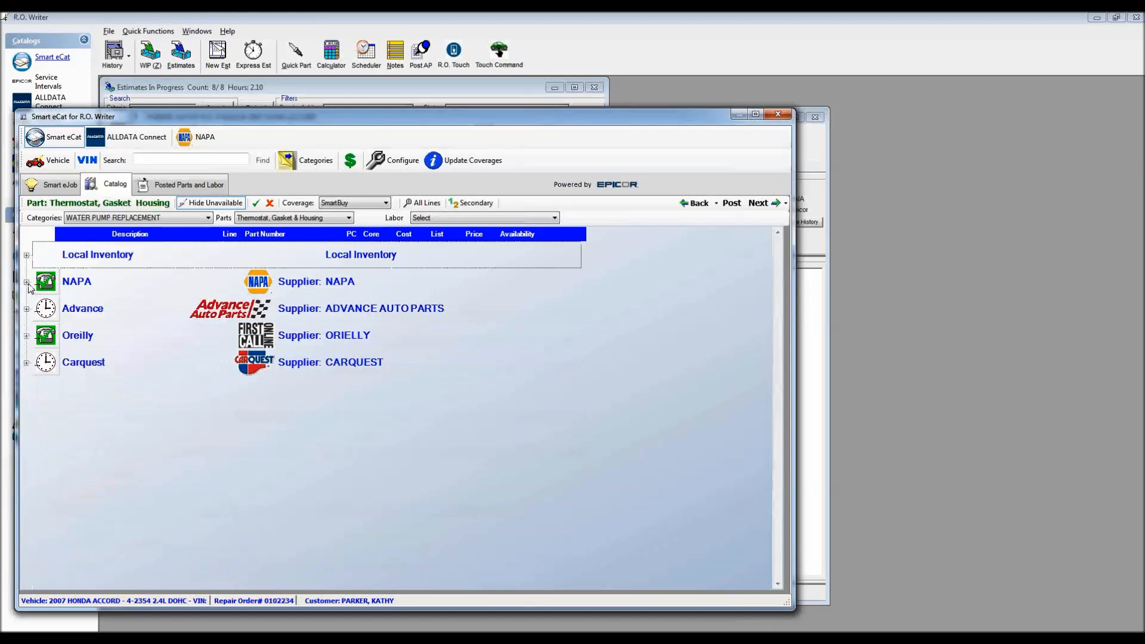
pyautogui.click(27, 336)
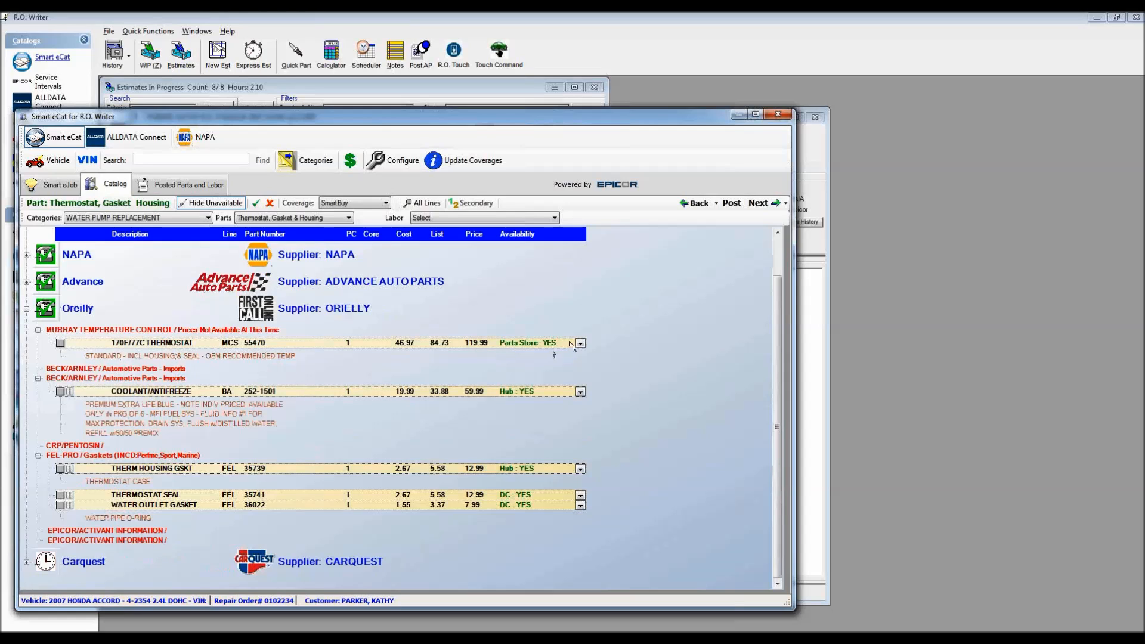
pyautogui.click(60, 343)
# Step: Add Cooling labor for R&R Radiator Hose (Both), R&R Thermostat &/Or Outlet and R&R Water Pump, and proceed to the posted parts and labor
pyautogui.click(555, 220)
pyautogui.click(495, 236)
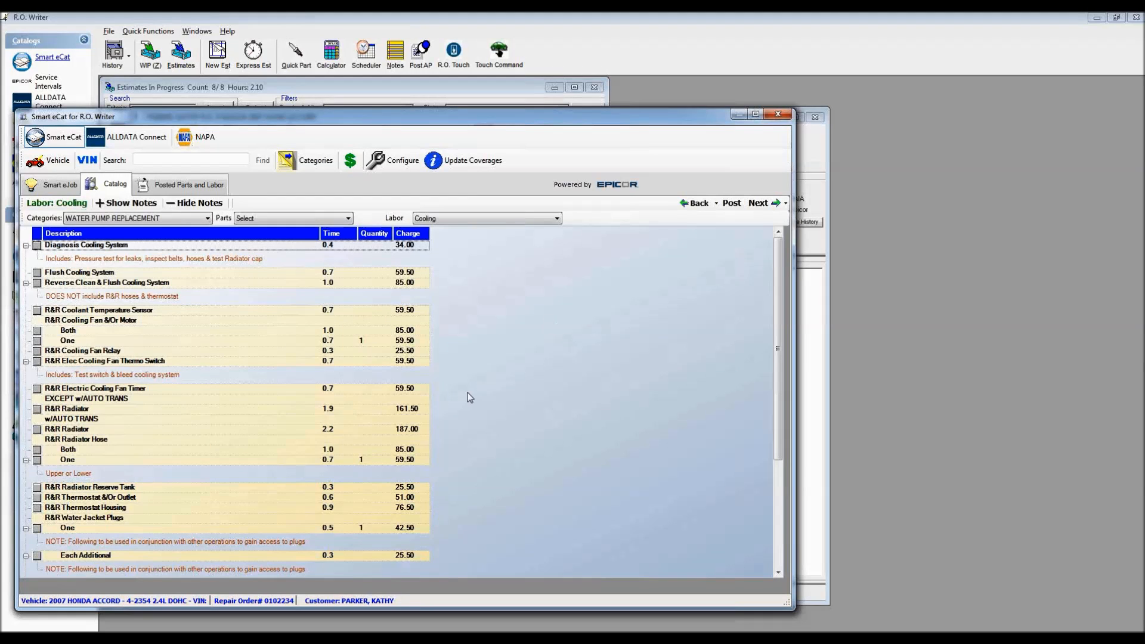
pyautogui.click(37, 450)
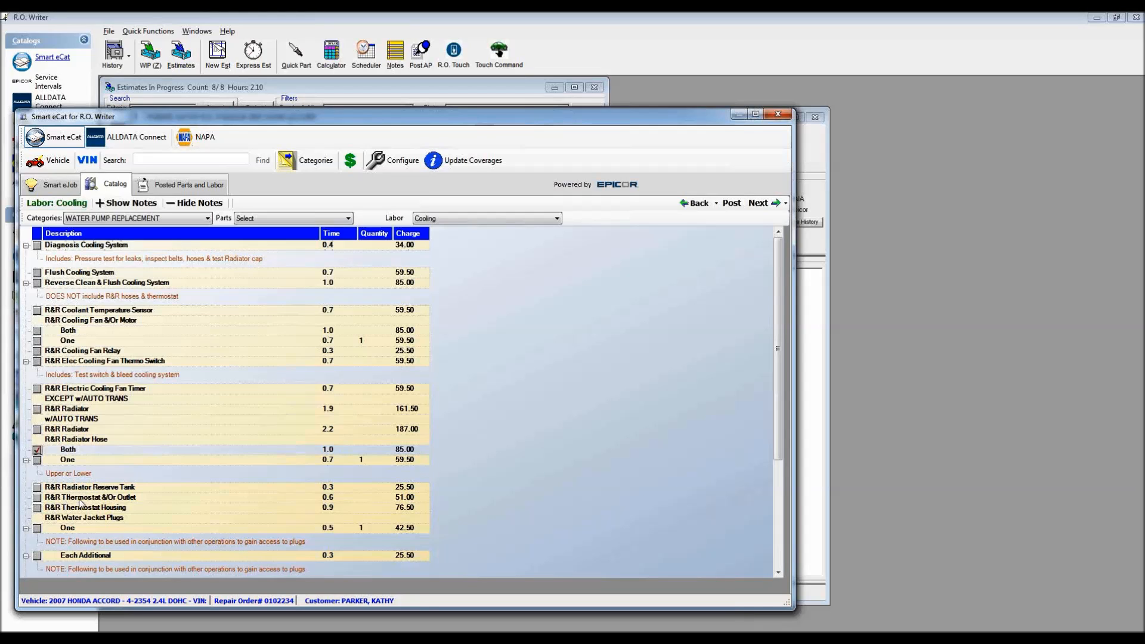
pyautogui.click(37, 498)
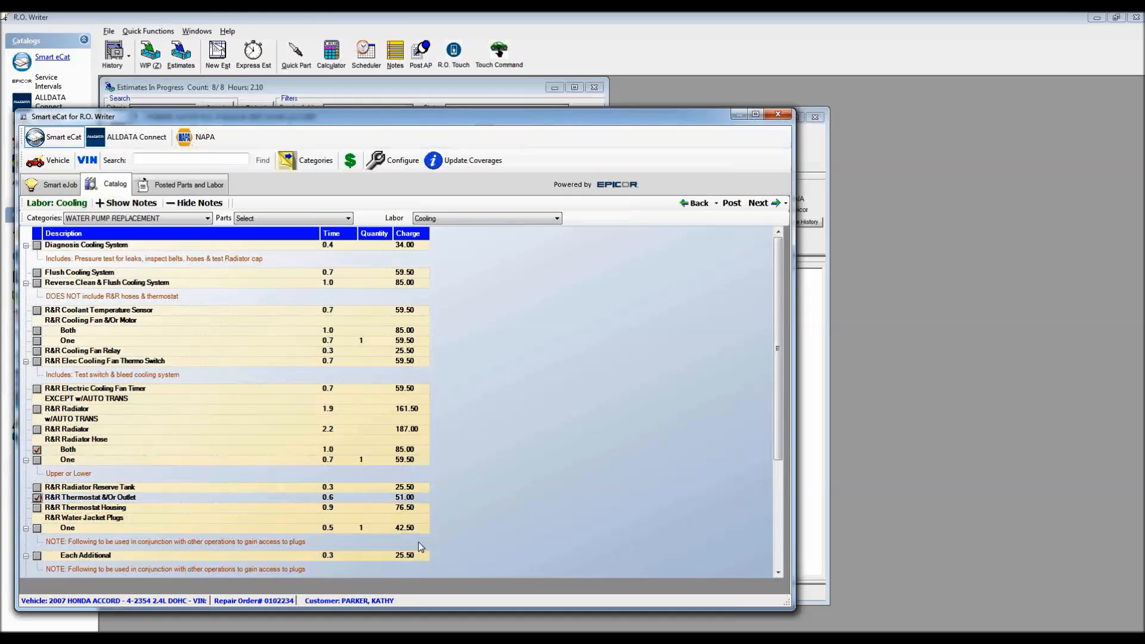
pyautogui.scroll(-4, 782, 540)
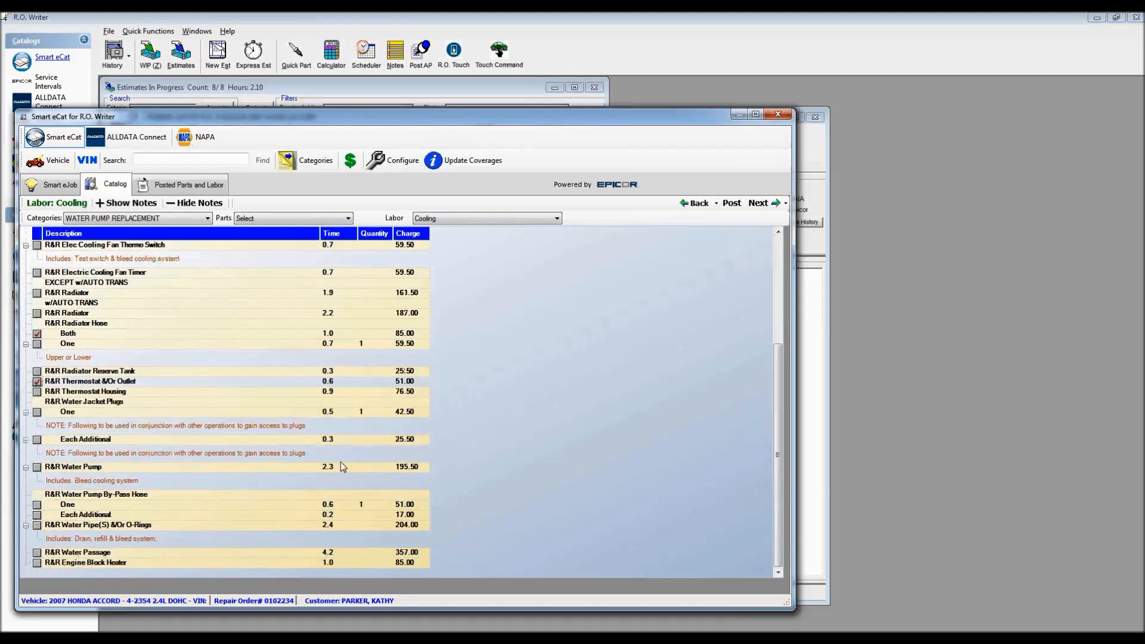
pyautogui.click(37, 467)
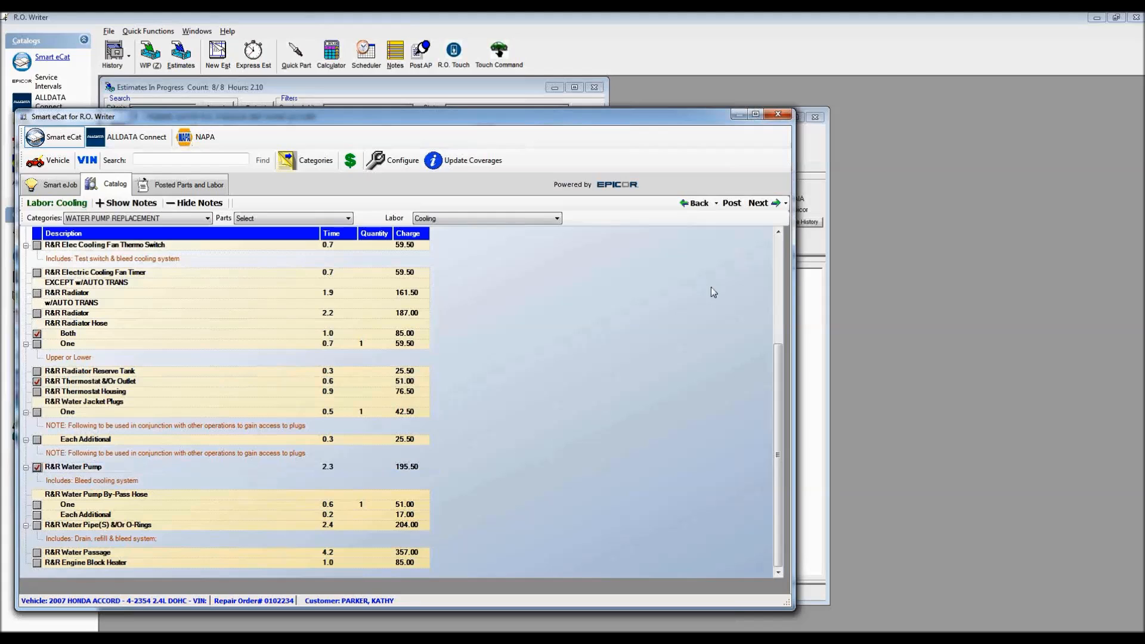
pyautogui.click(758, 203)
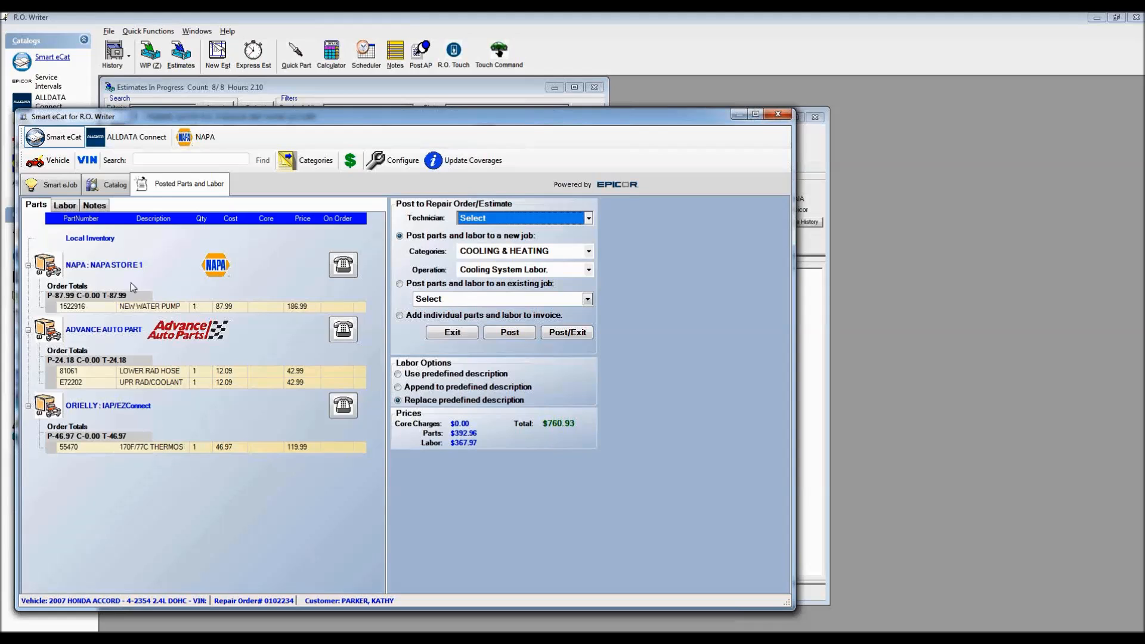
# Step: Review the posted labor, set the items to be added individually to the invoice, and post them to the repair order, exiting the catalog
pyautogui.click(68, 206)
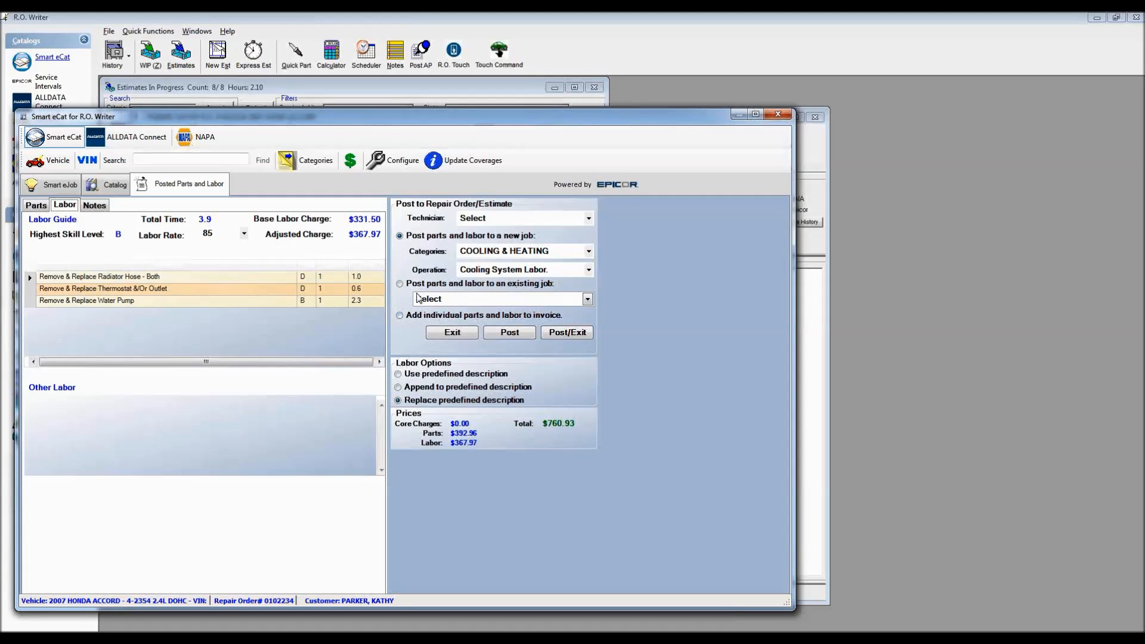
pyautogui.click(587, 299)
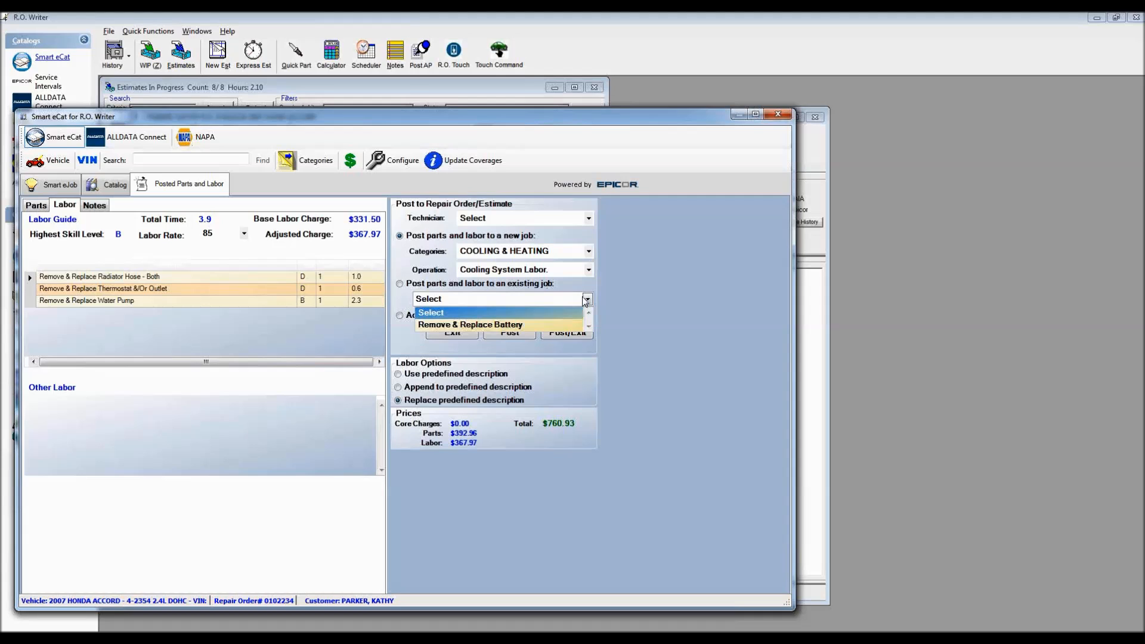
pyautogui.click(615, 300)
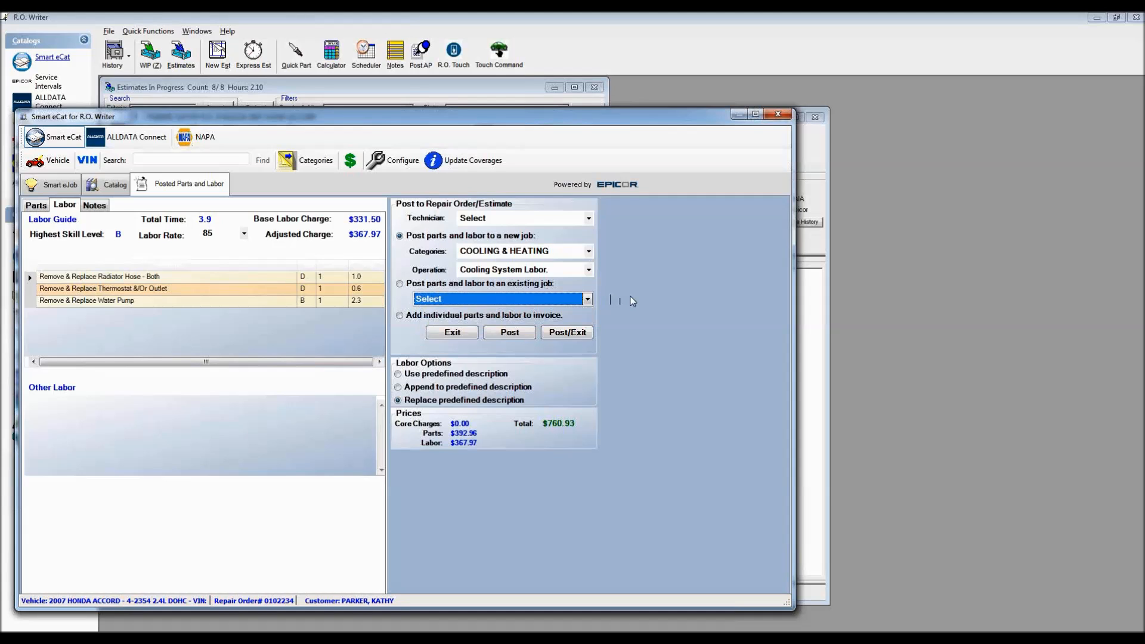
pyautogui.click(400, 316)
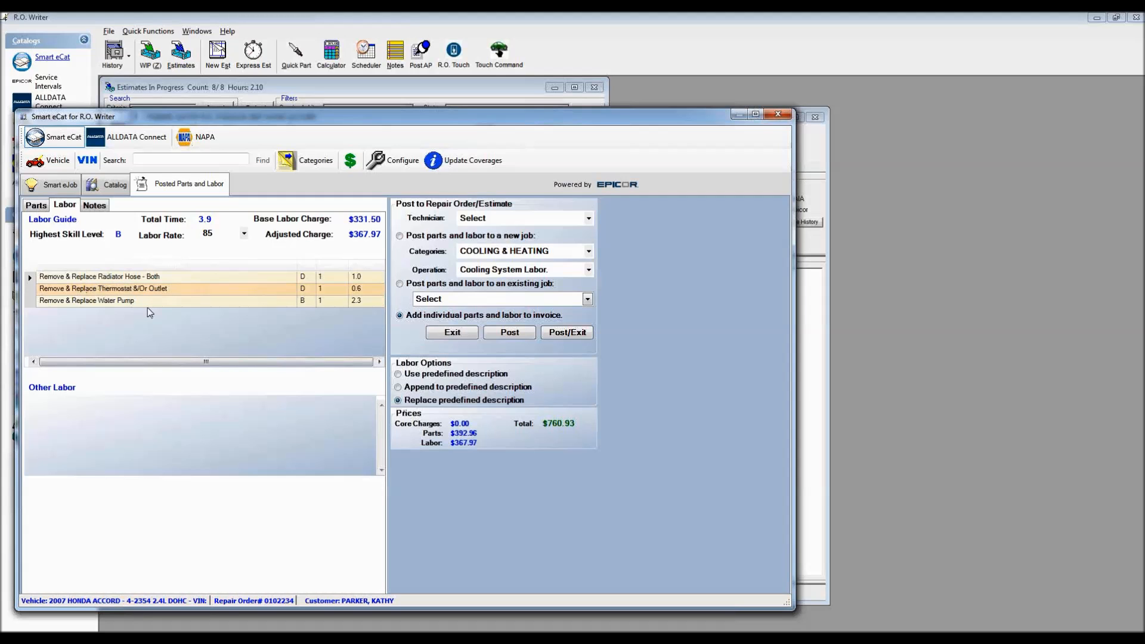
pyautogui.click(577, 333)
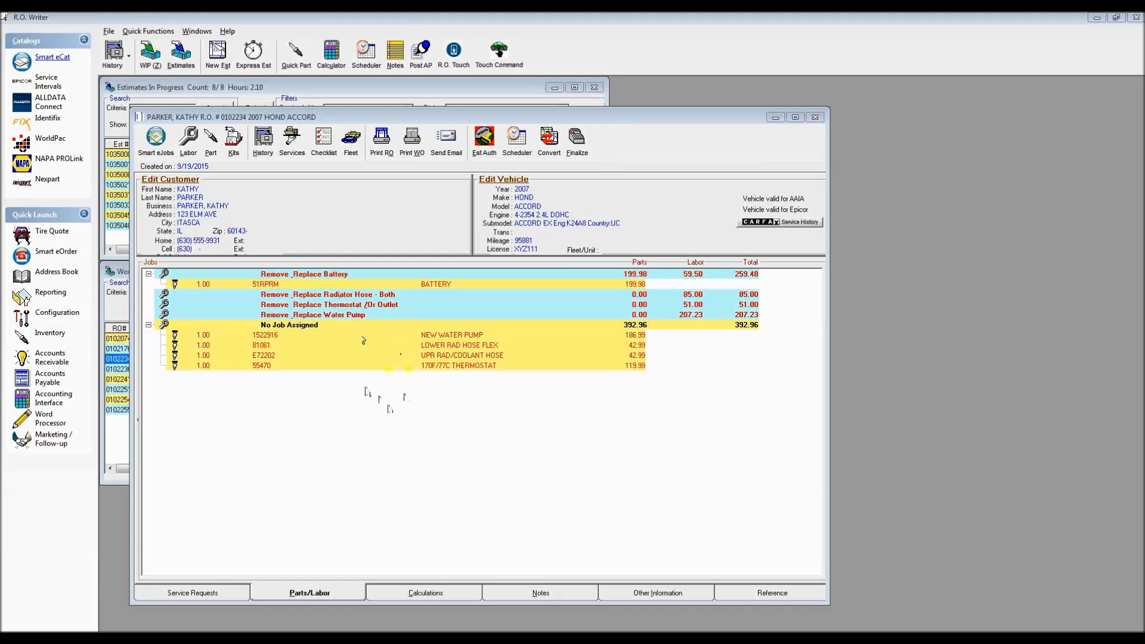
# Step: Assign the water pump to the Water Pump job, the thermostat to the Thermostat job, and both hoses to the Radiator Hose job
pyautogui.moveTo(420, 336); pyautogui.dragTo(358, 319)
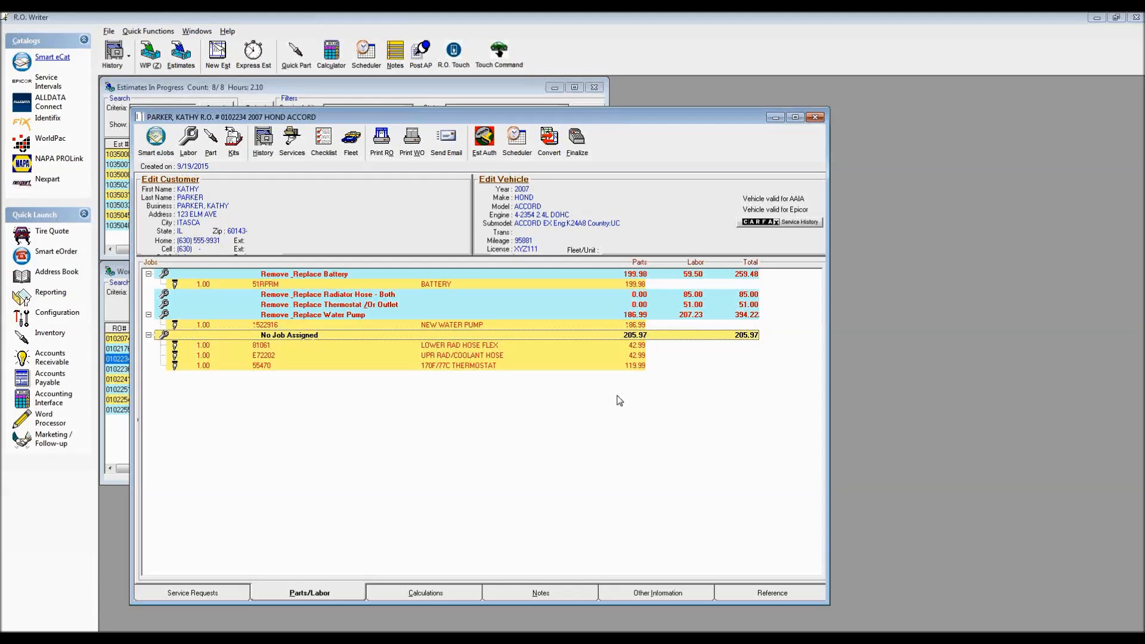
pyautogui.moveTo(453, 366); pyautogui.dragTo(379, 309)
pyautogui.moveTo(437, 358); pyautogui.dragTo(390, 296)
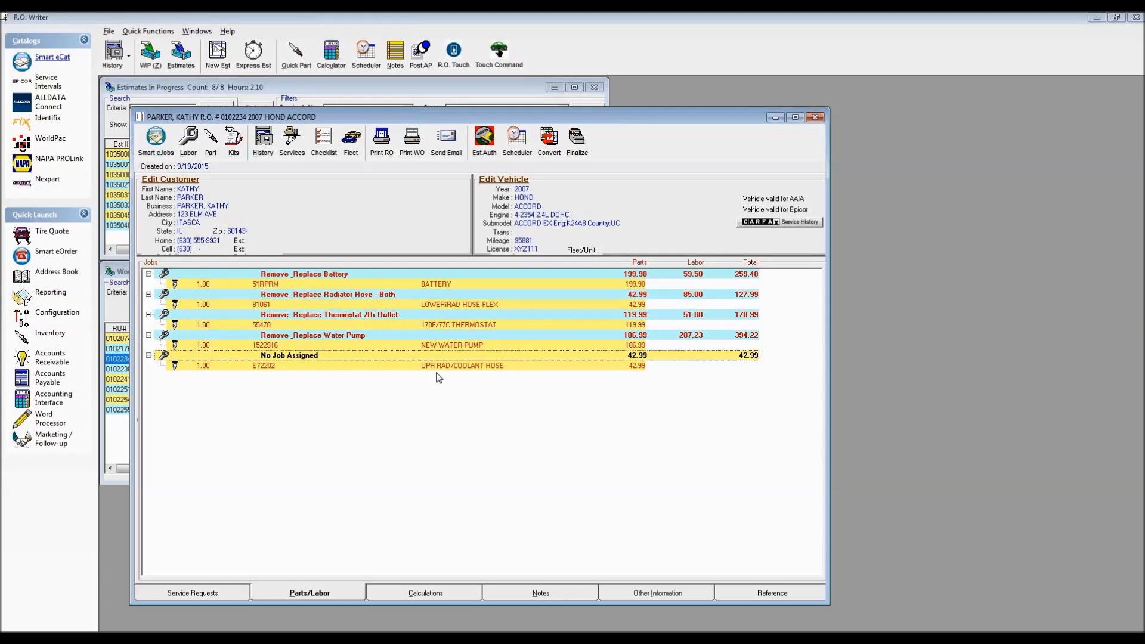
pyautogui.moveTo(446, 366); pyautogui.dragTo(414, 299)
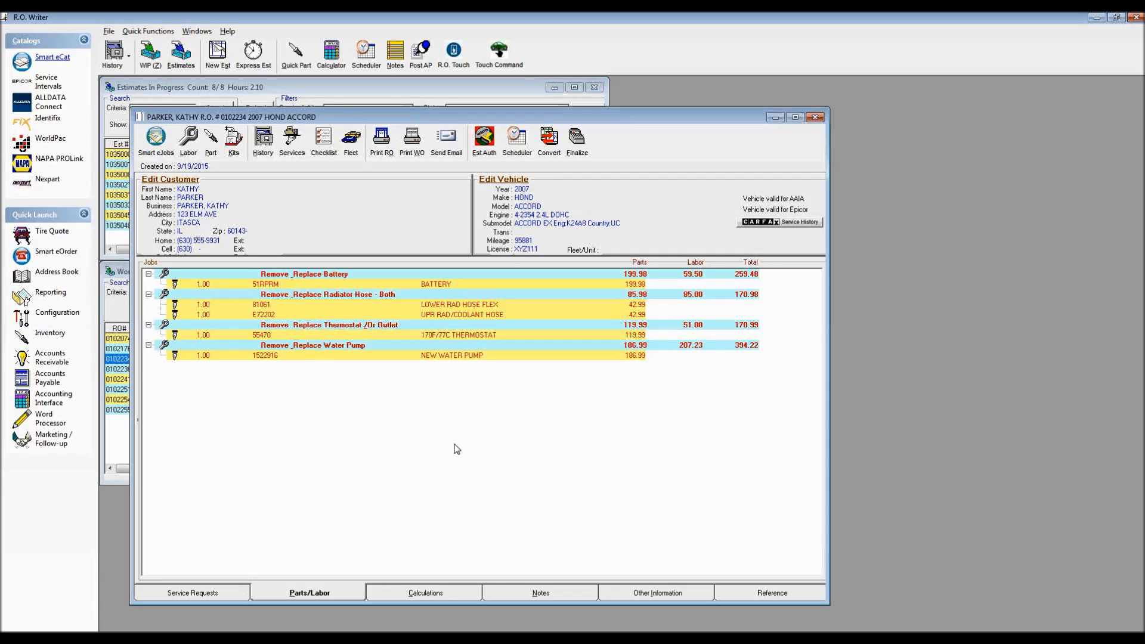
# Step: Reopen Smart eCat from the repair order and search the catalog for "water pump"
pyautogui.click(155, 137)
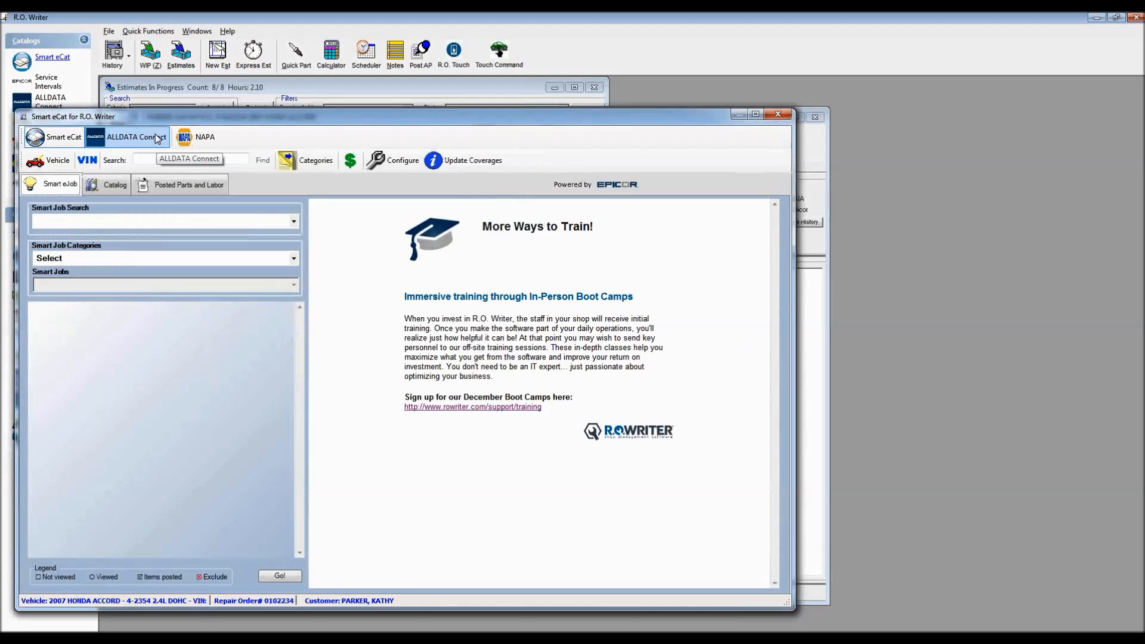
pyautogui.moveTo(232, 121); pyautogui.dragTo(269, 74)
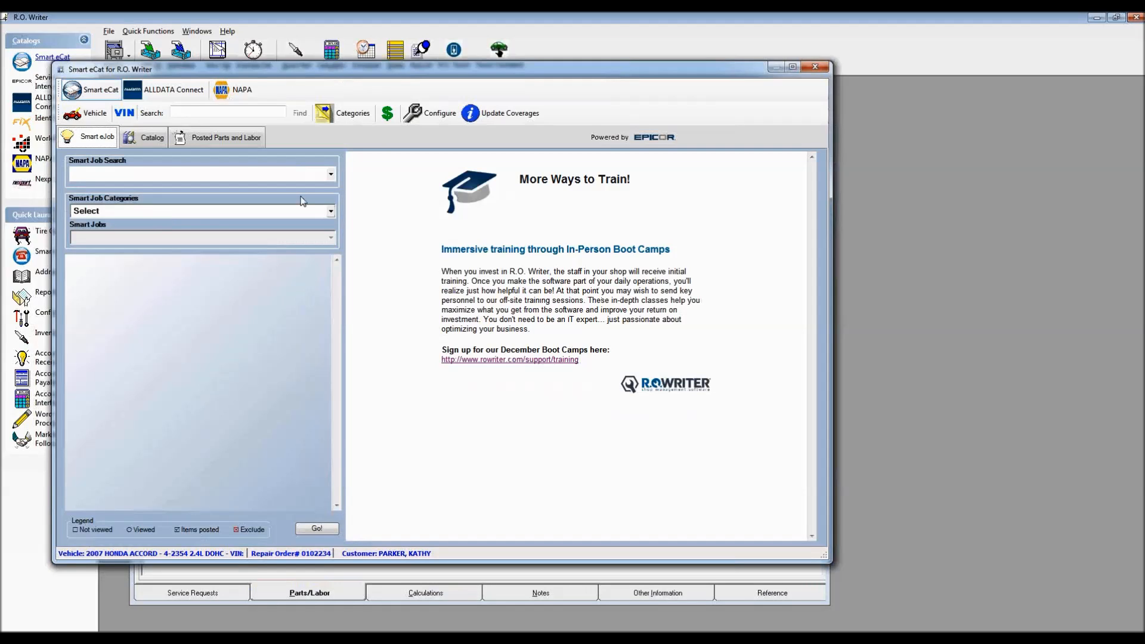
pyautogui.click(190, 113)
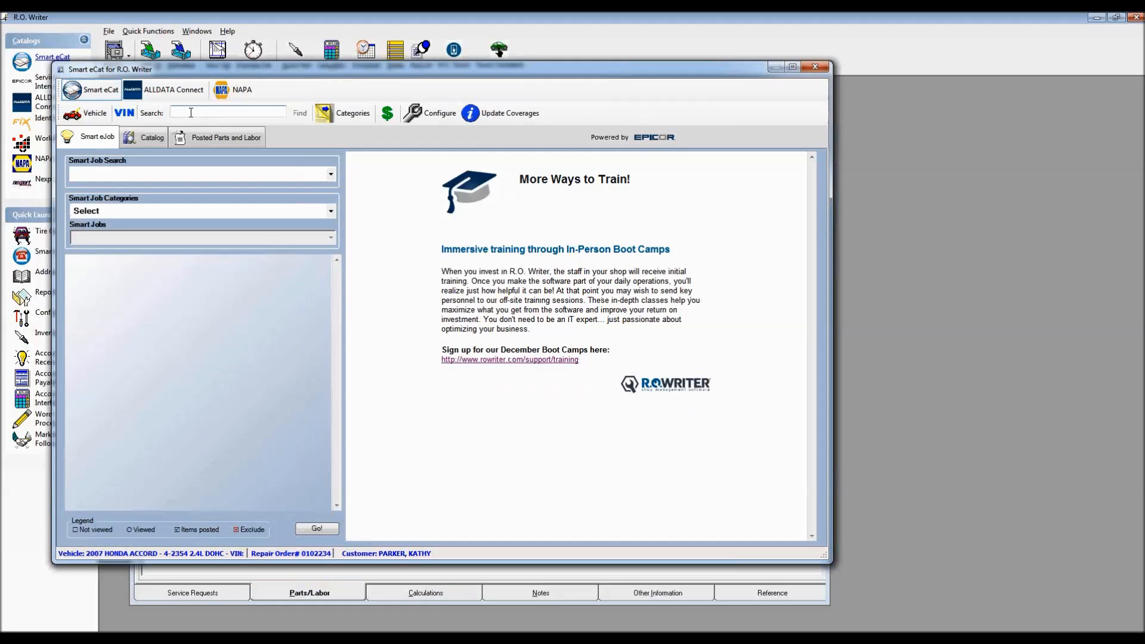
pyautogui.write('water pump')
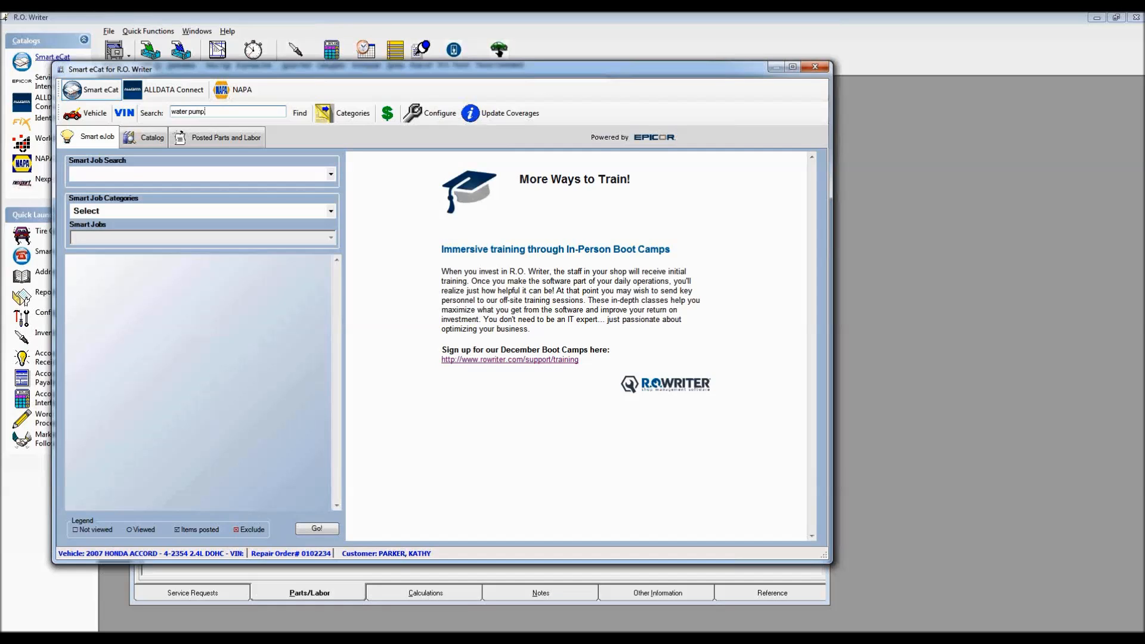
pyautogui.click(300, 114)
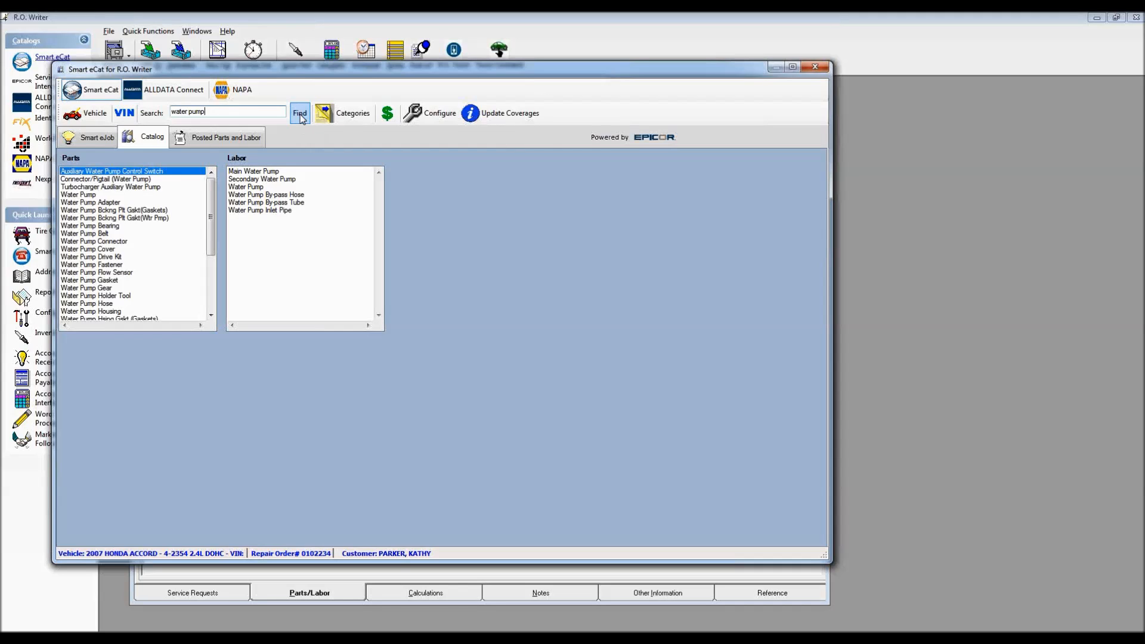
# Step: Look through the water pump parts list, open Water Pump Mntng Gskt(Gaskets), and examine the gaskets offered by Advance
pyautogui.click(104, 281)
pyautogui.click(211, 315)
pyautogui.click(211, 315)
pyautogui.click(211, 314)
pyautogui.click(211, 315)
pyautogui.click(211, 315)
pyautogui.click(211, 314)
pyautogui.click(211, 315)
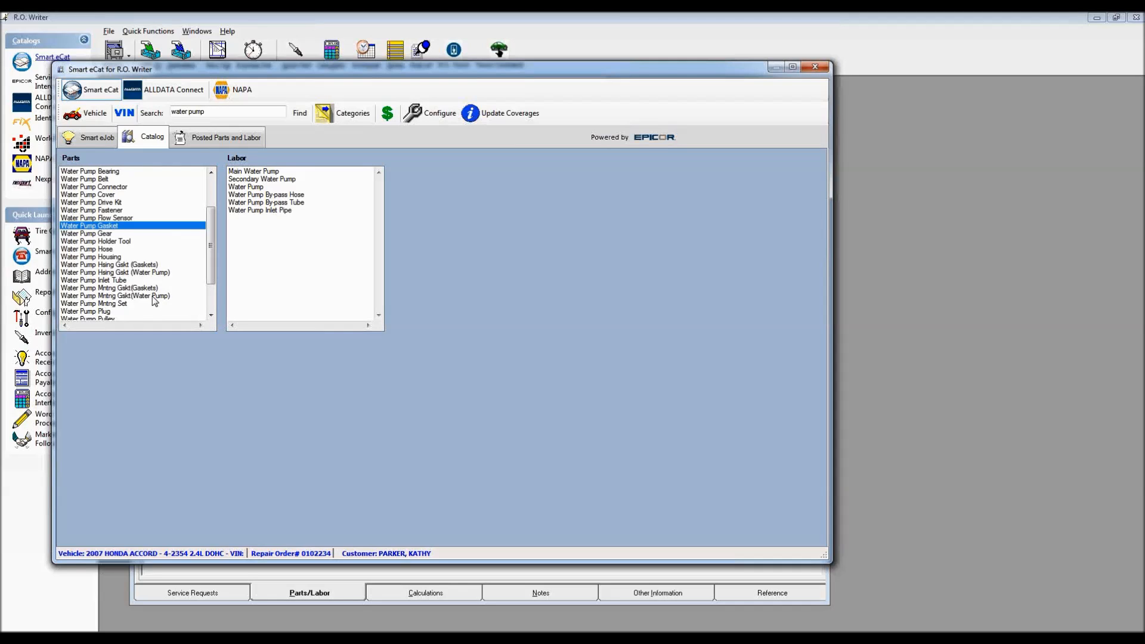
pyautogui.doubleClick(119, 288)
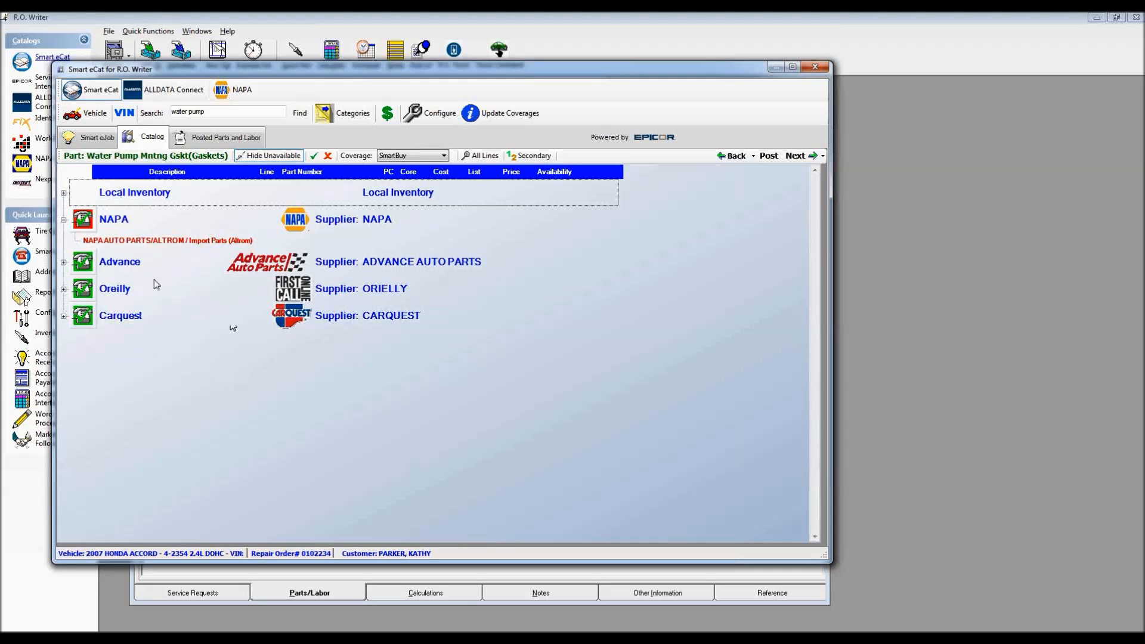
pyautogui.click(64, 262)
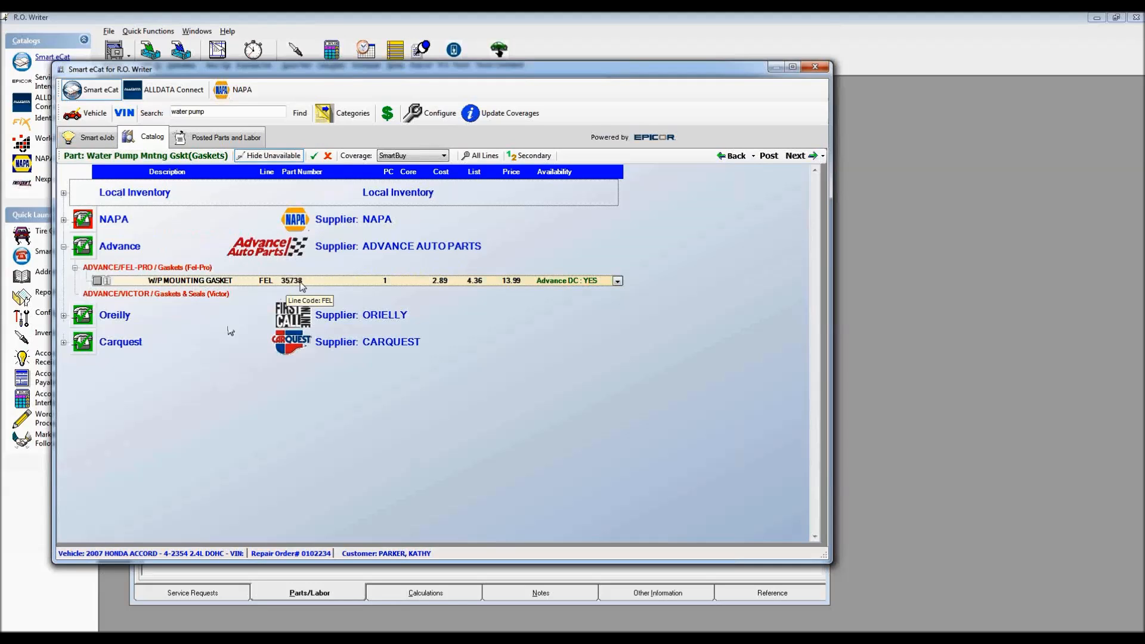
# Step: Repeat the water pump search, open Water Pump Mntng Gskt(Water Pump), and select Advance's Fel-Pro W/P mounting gasket 35738
pyautogui.click(301, 114)
pyautogui.scroll(-3, 213, 307)
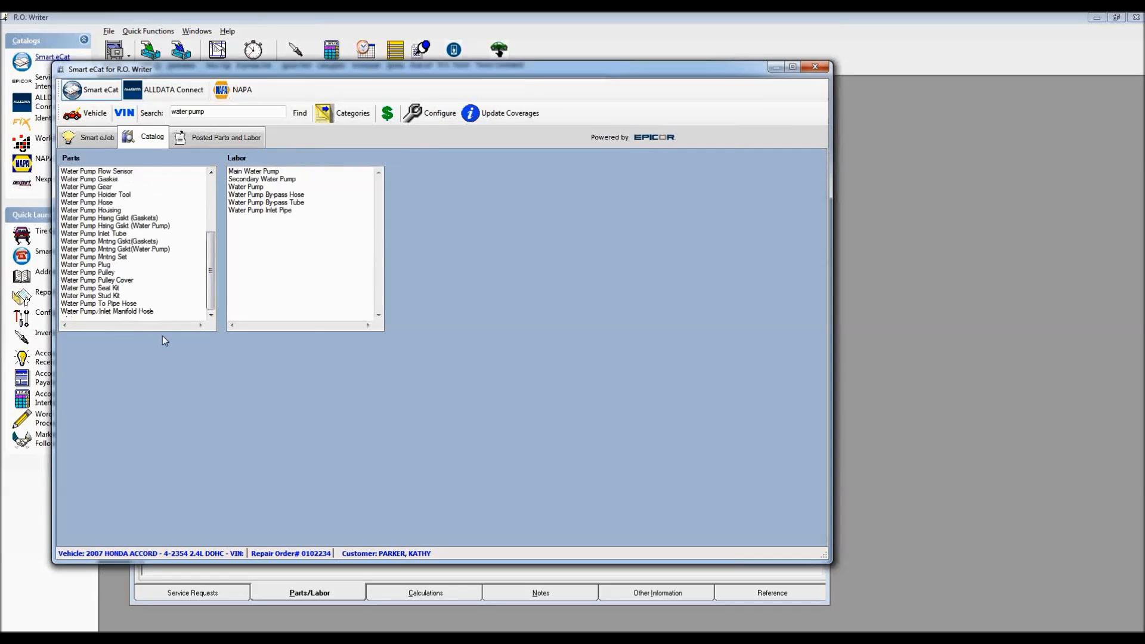
pyautogui.click(102, 249)
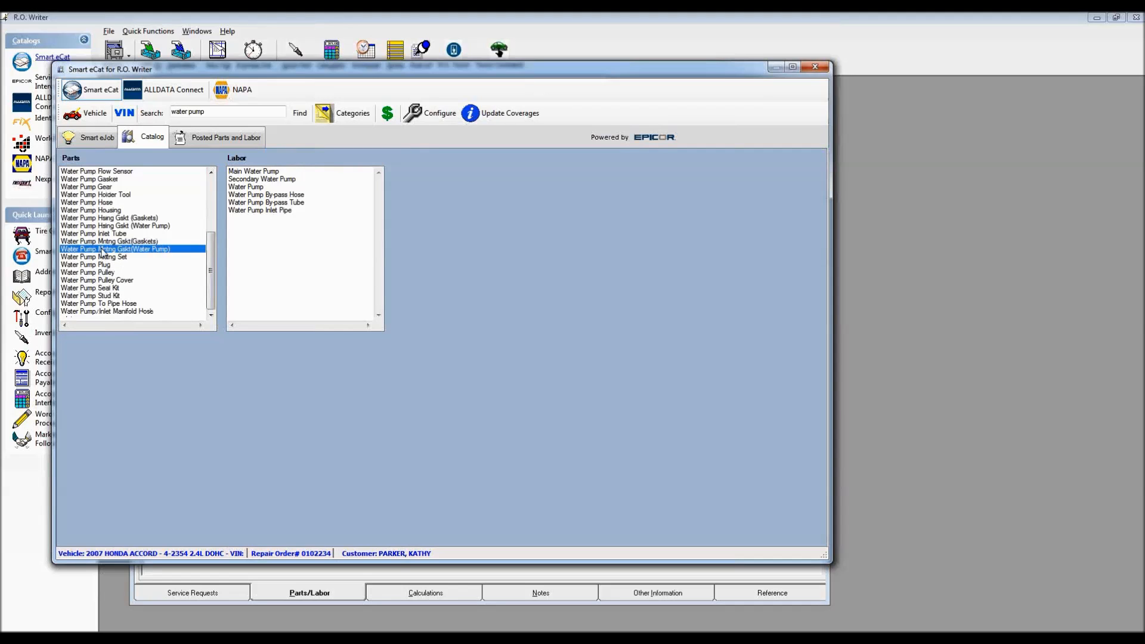
pyautogui.doubleClick(101, 249)
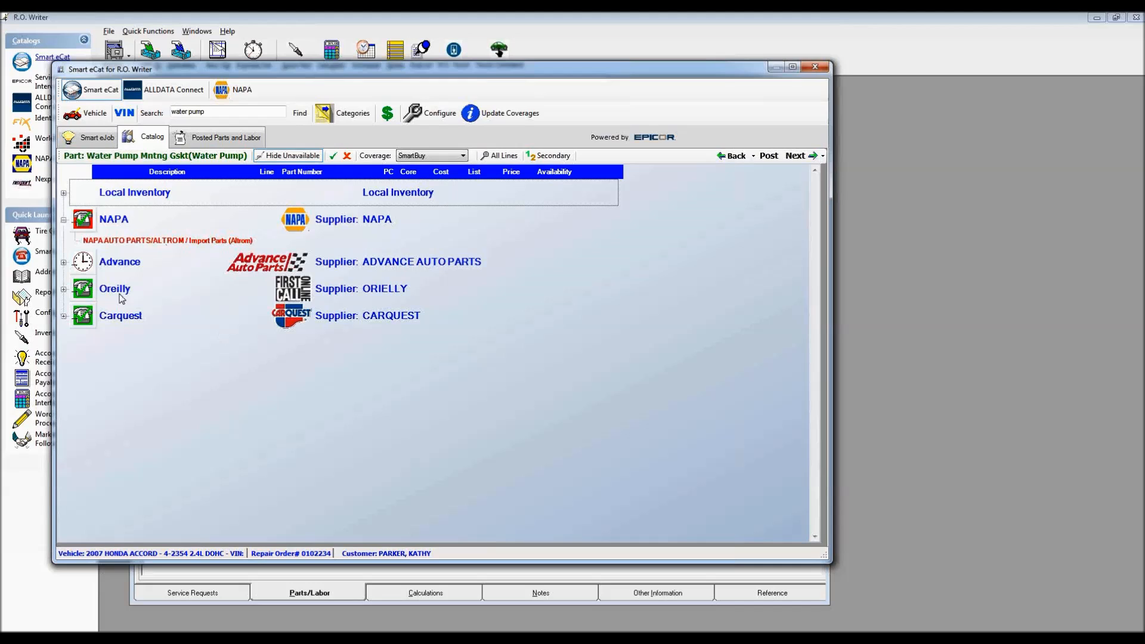
pyautogui.click(64, 263)
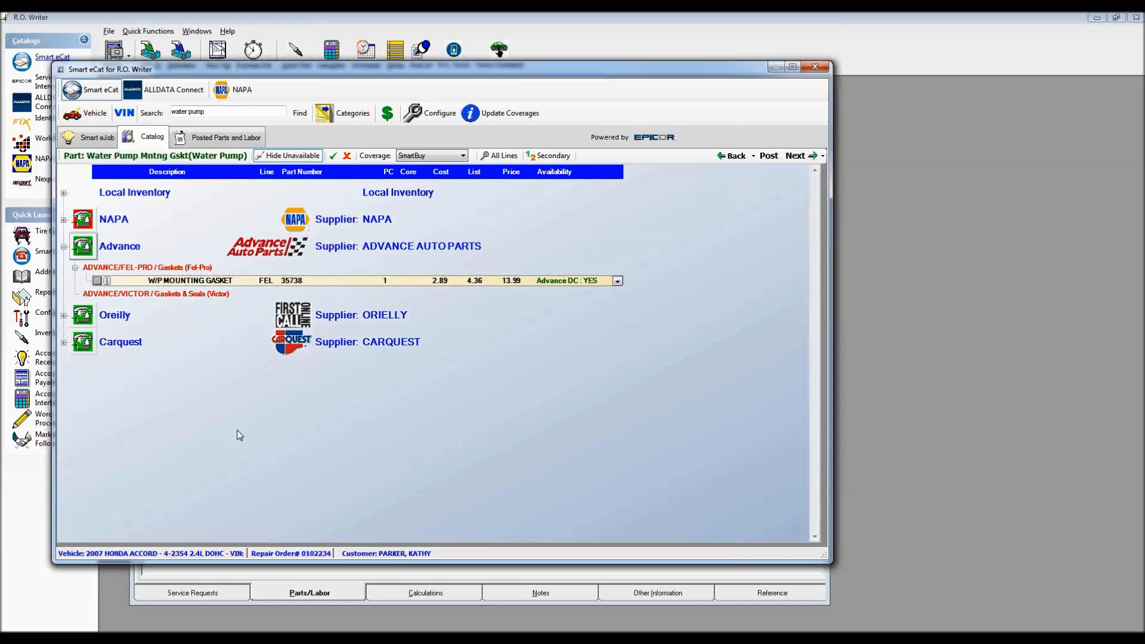
pyautogui.click(97, 280)
# Step: Post the water pump mounting gasket to the existing Remove & Replace Water Pump job and close the Accord repair order
pyautogui.click(800, 156)
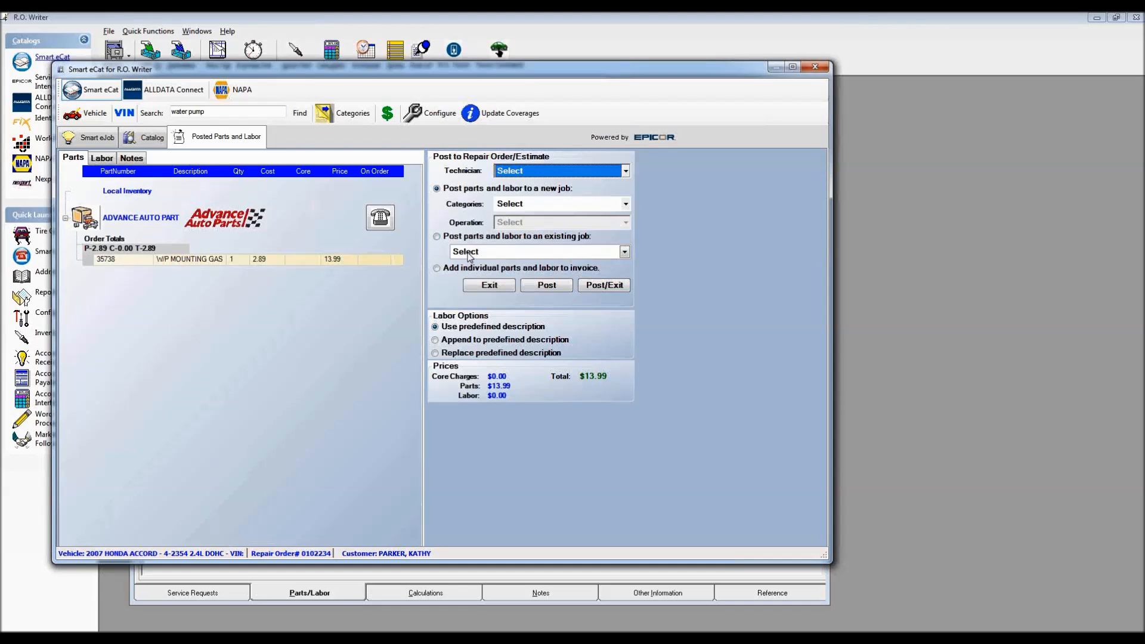
pyautogui.click(499, 253)
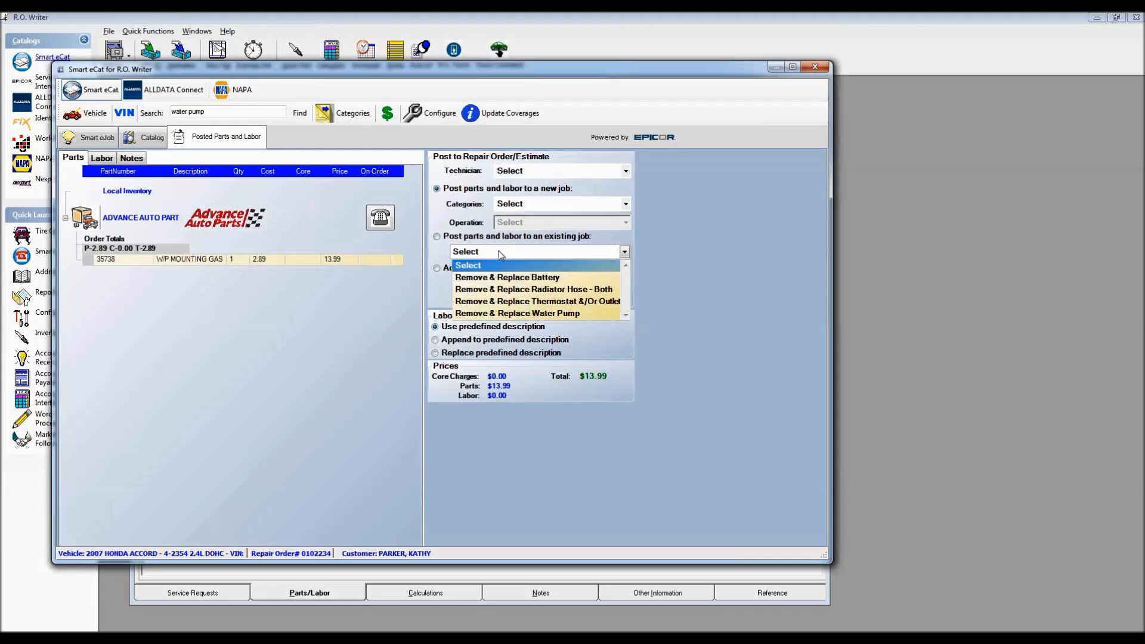
pyautogui.click(511, 314)
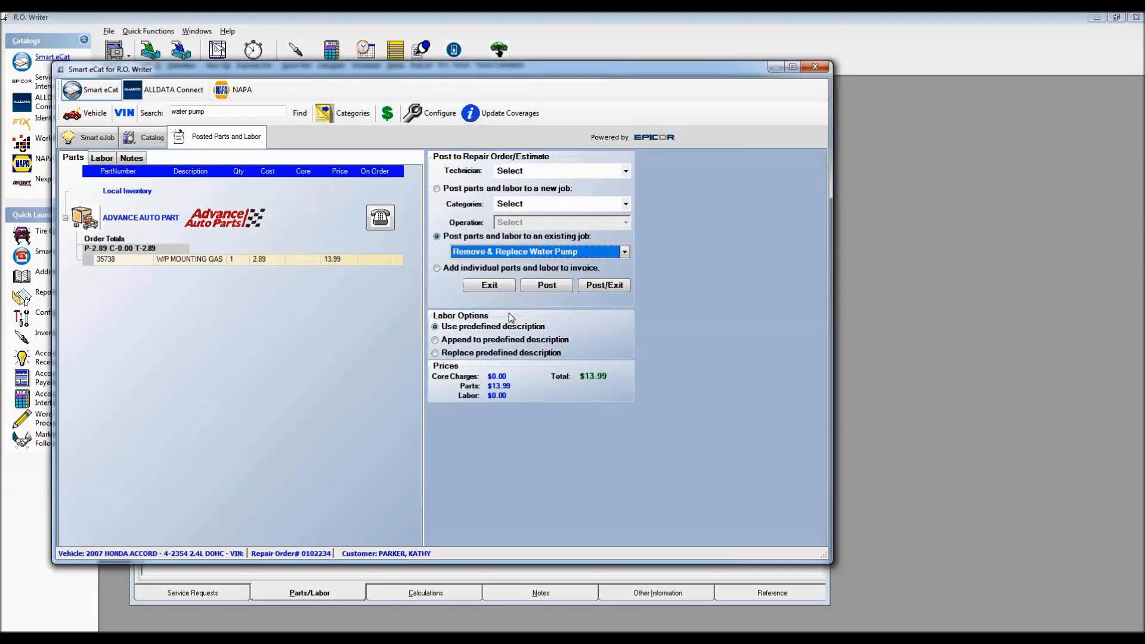
pyautogui.click(606, 286)
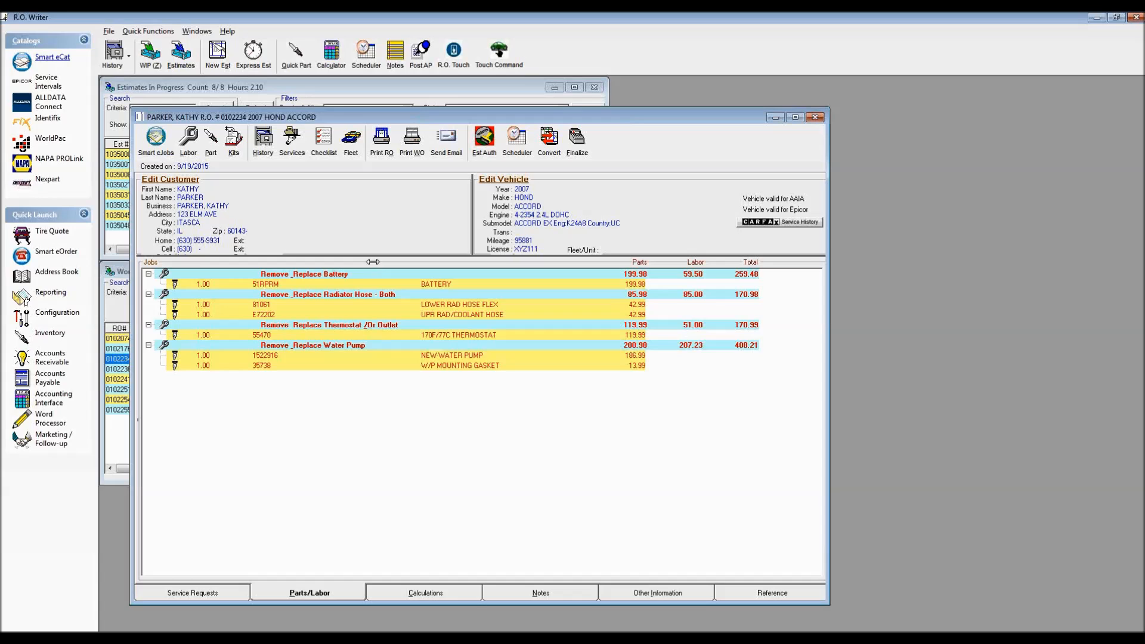
pyautogui.click(815, 117)
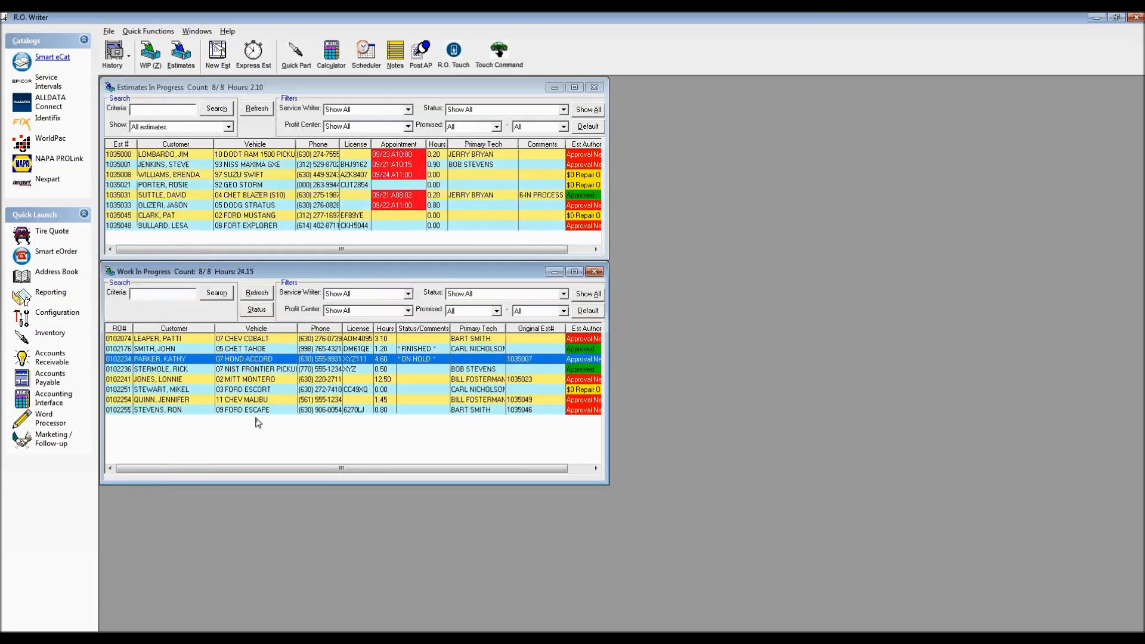
# Step: Open the 2006 Explorer estimate, launch Smart eCat from it, and search the catalog for "window motor"
pyautogui.click(248, 228)
pyautogui.doubleClick(248, 228)
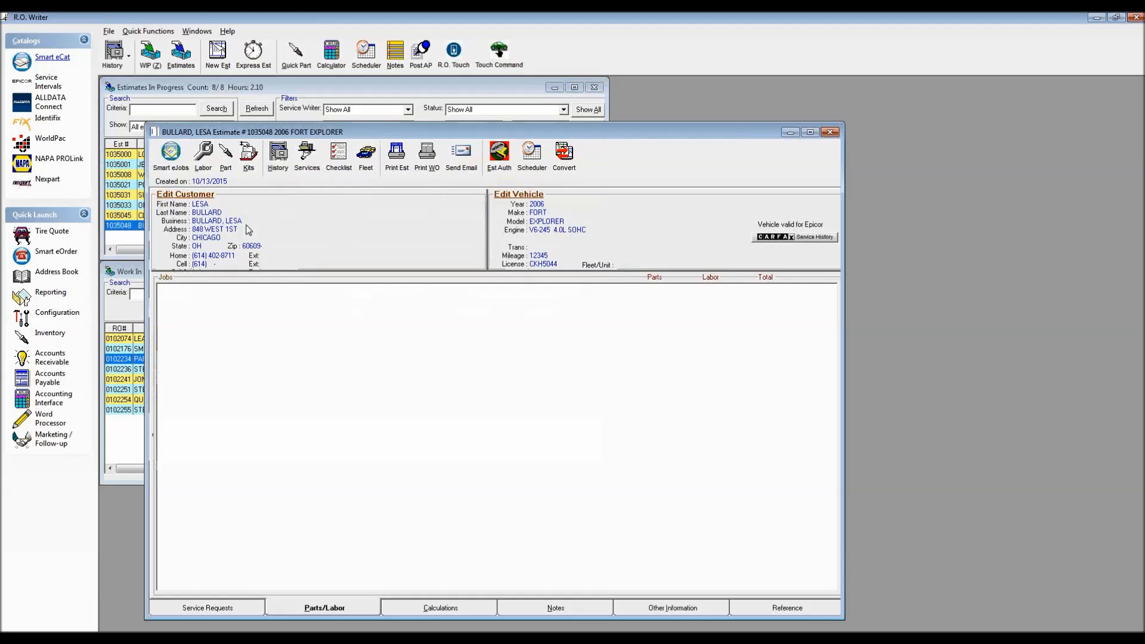
pyautogui.click(170, 153)
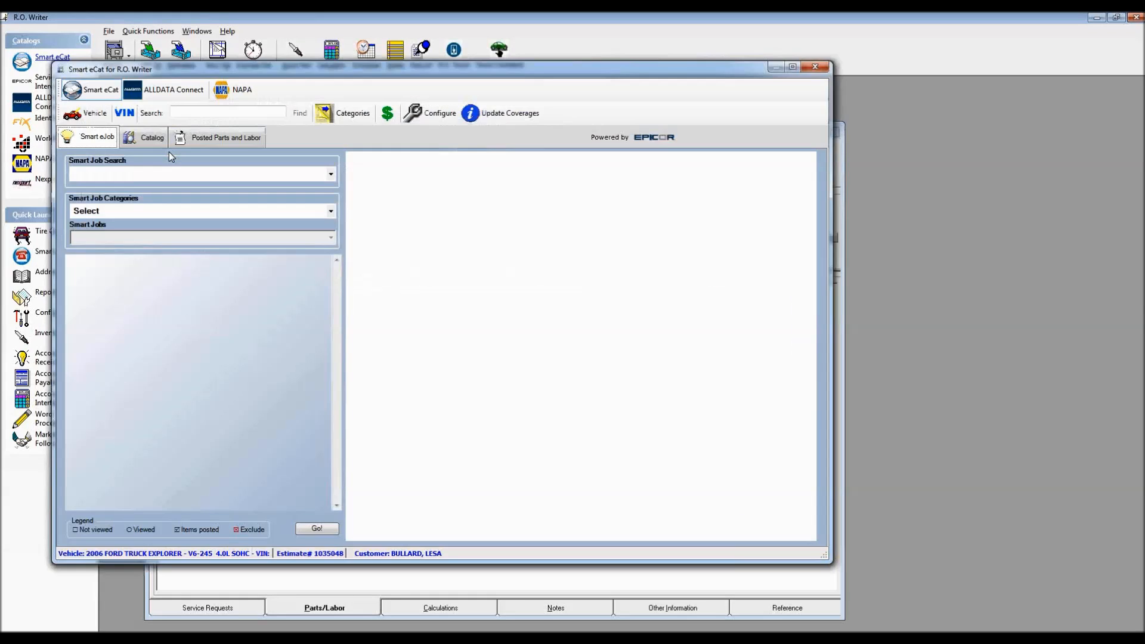
pyautogui.click(182, 111)
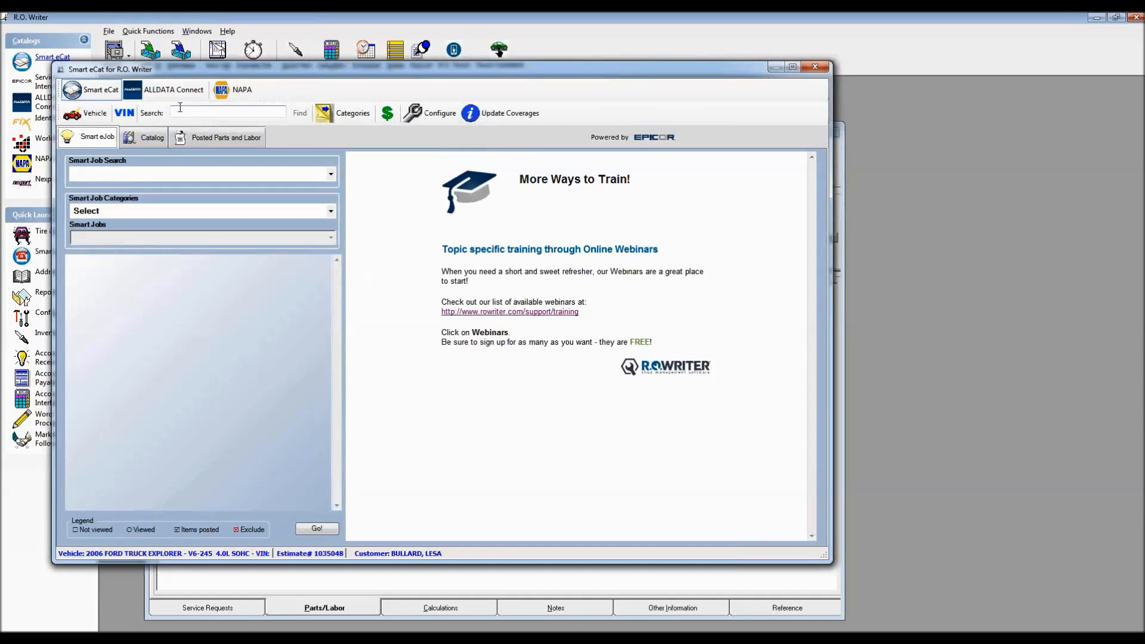
pyautogui.write('window motor')
pyautogui.press('Return')
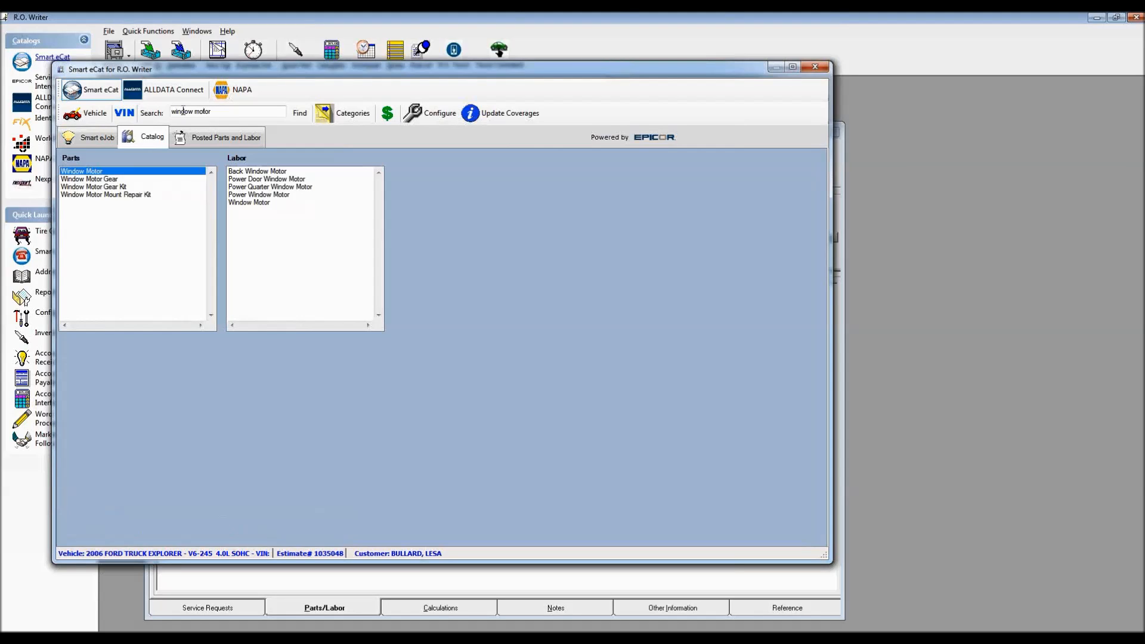
# Step: Open the Window Motor parts, check O'Reilly's and Advance's offers, and post Advance's front passenger side window motor ACI 83167
pyautogui.doubleClick(89, 173)
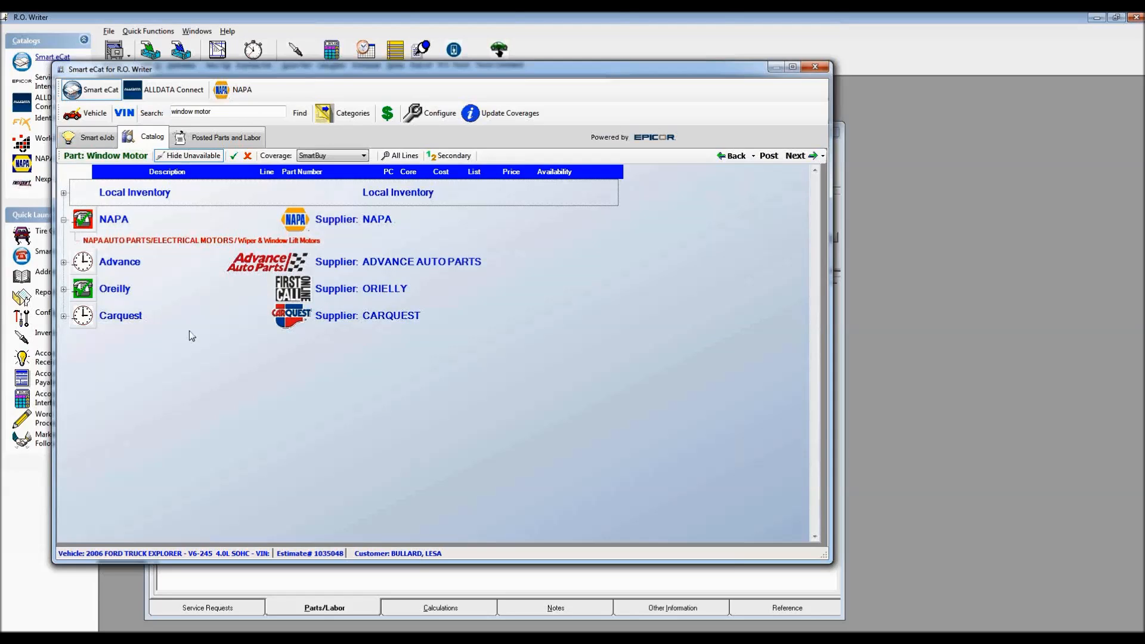
pyautogui.click(64, 289)
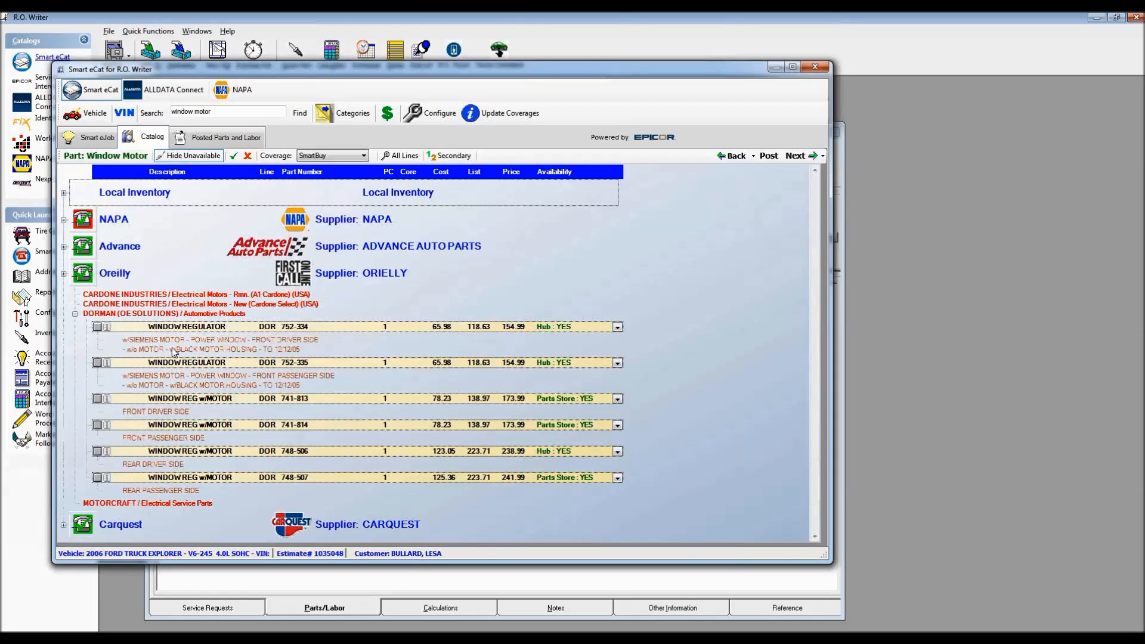
pyautogui.click(64, 247)
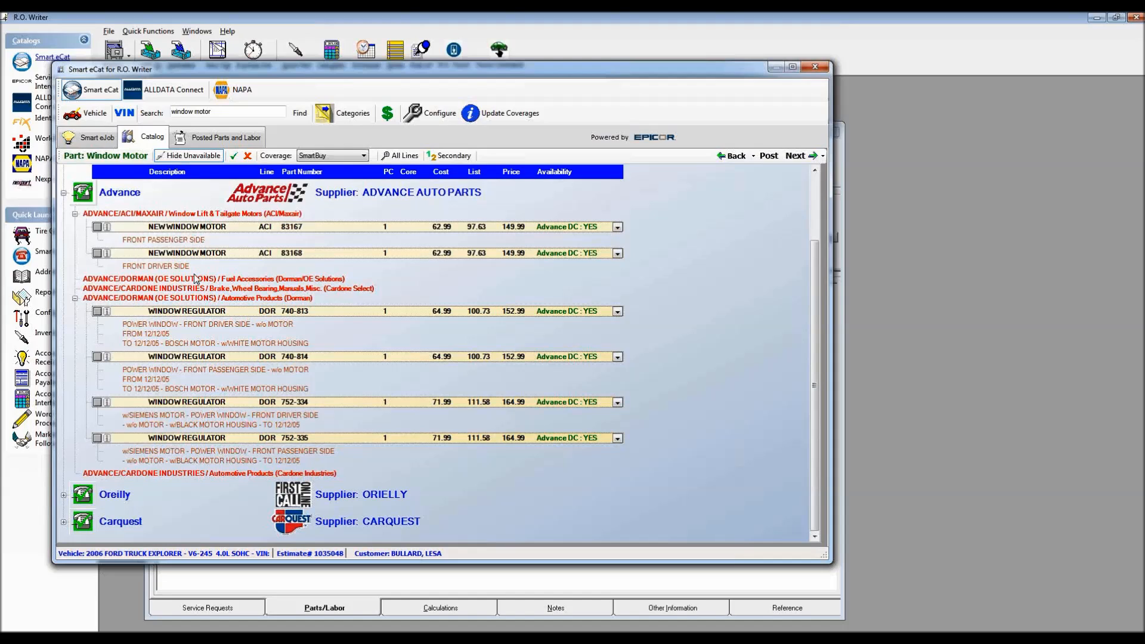
pyautogui.click(98, 226)
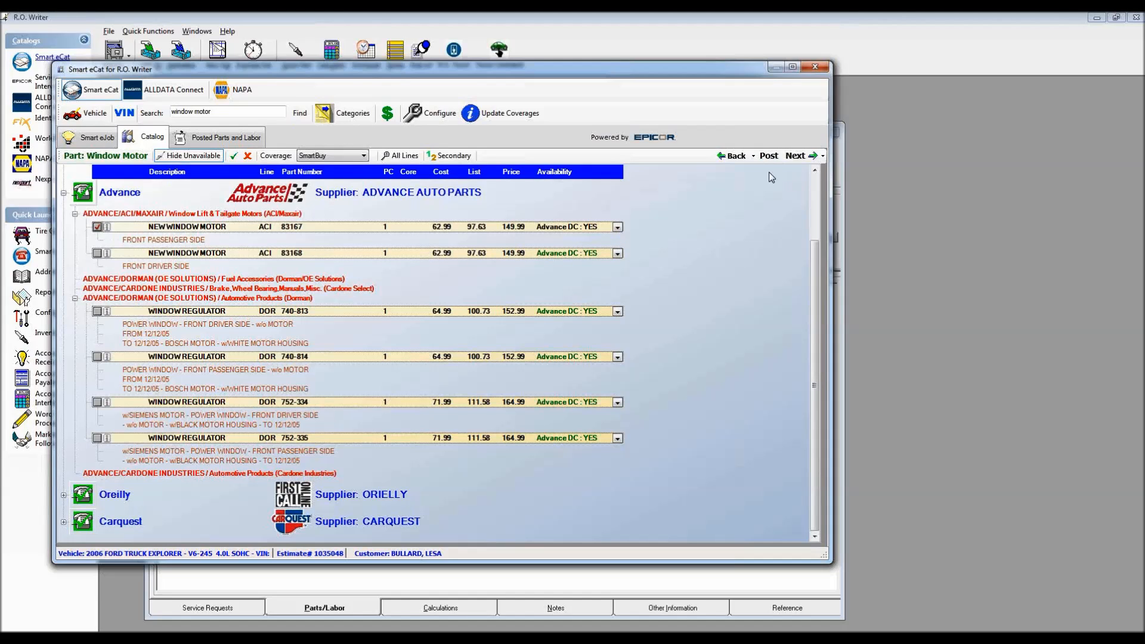
pyautogui.click(768, 156)
# Step: Repeat the window motor search and add the R&R Window Motor labor for Front, Each to the posted items
pyautogui.click(301, 120)
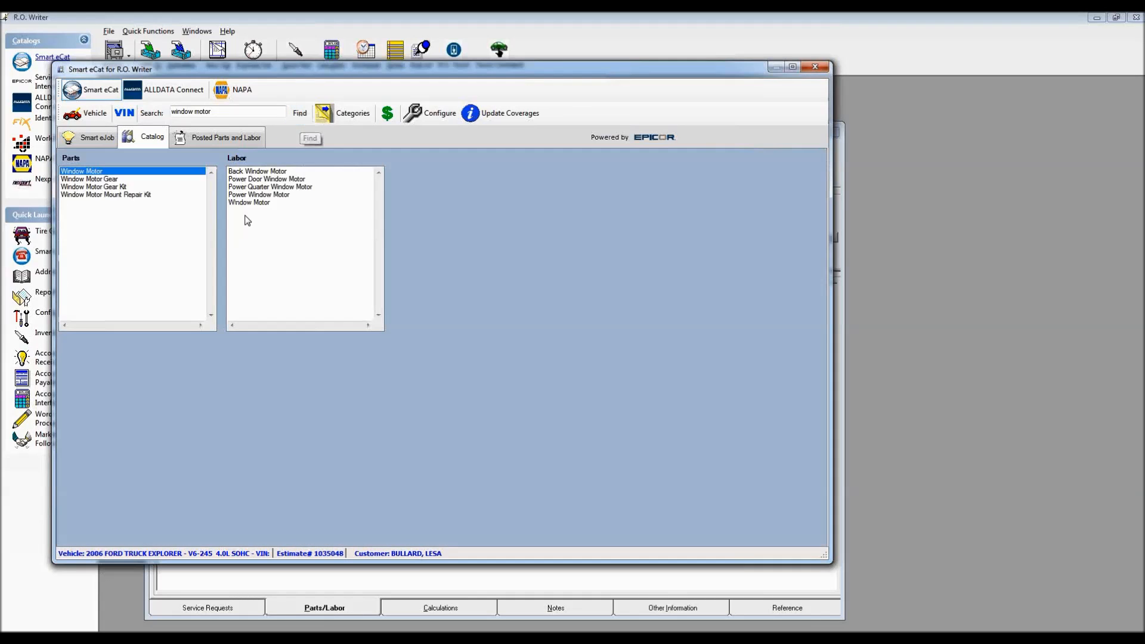
pyautogui.doubleClick(249, 203)
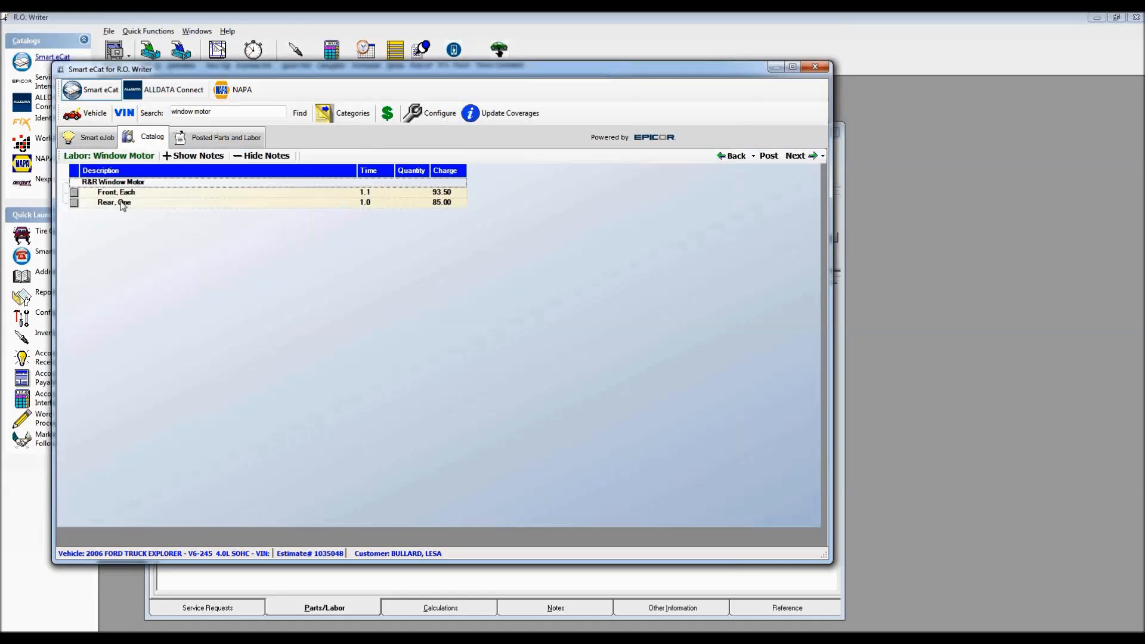
pyautogui.click(74, 193)
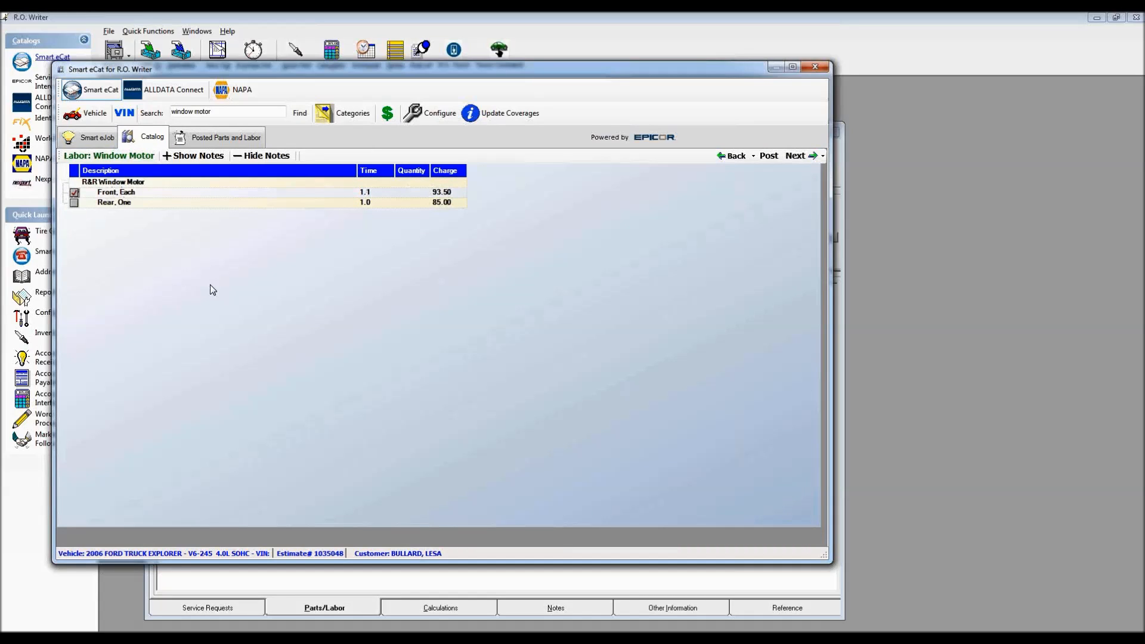
pyautogui.click(795, 156)
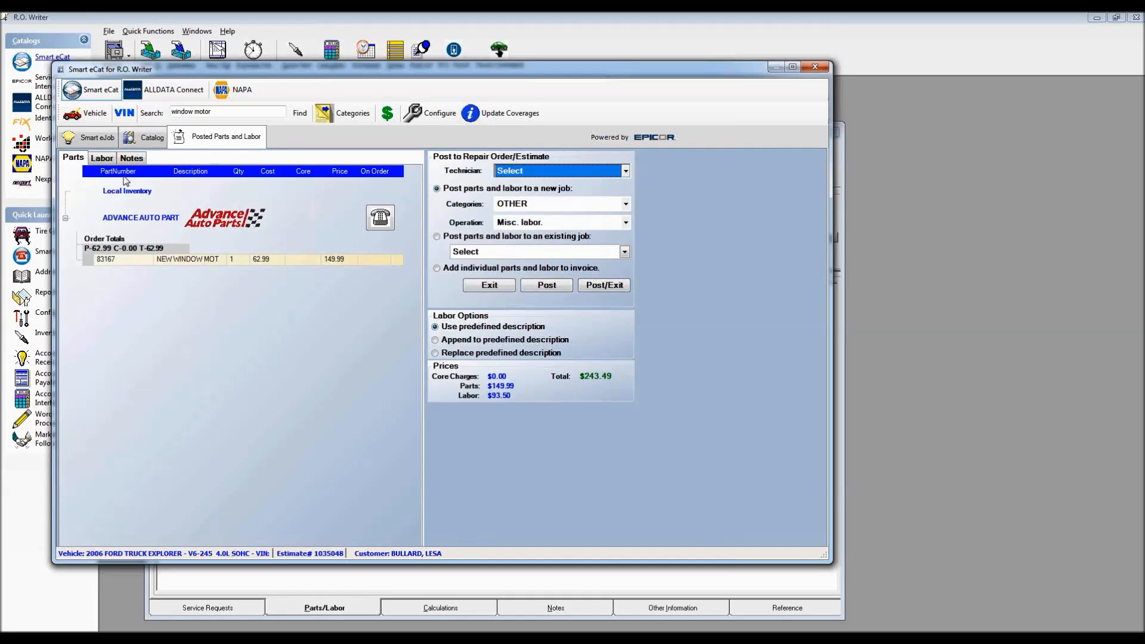
# Step: Review the posted labor, choose to replace the predefined description, and post the part and labor to the estimate as a new job
pyautogui.click(101, 158)
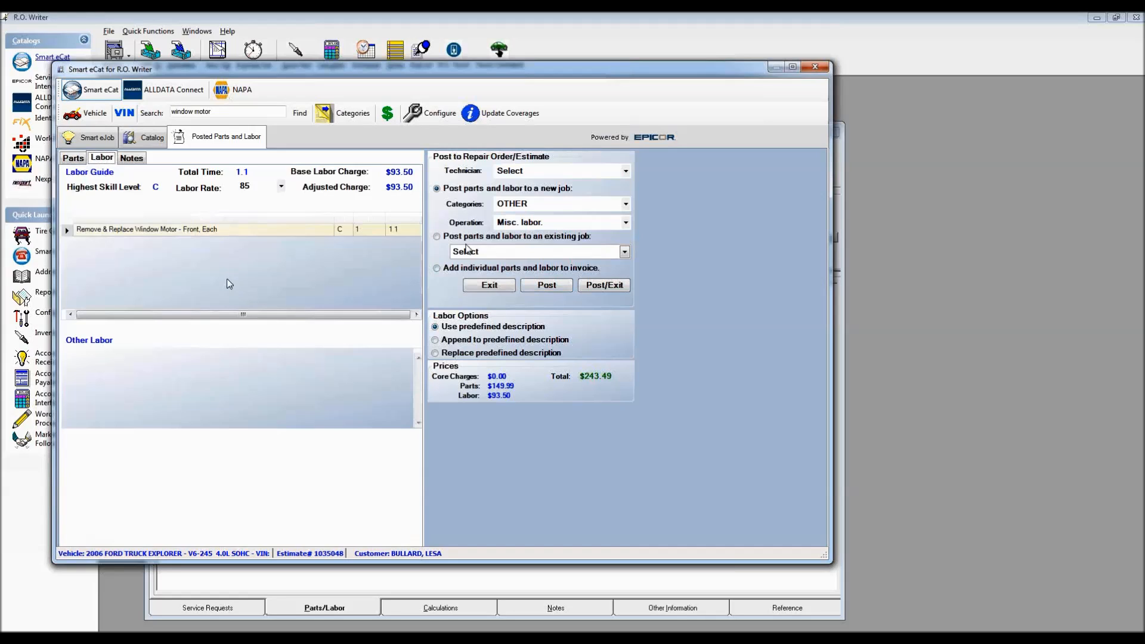
pyautogui.click(438, 354)
pyautogui.click(603, 285)
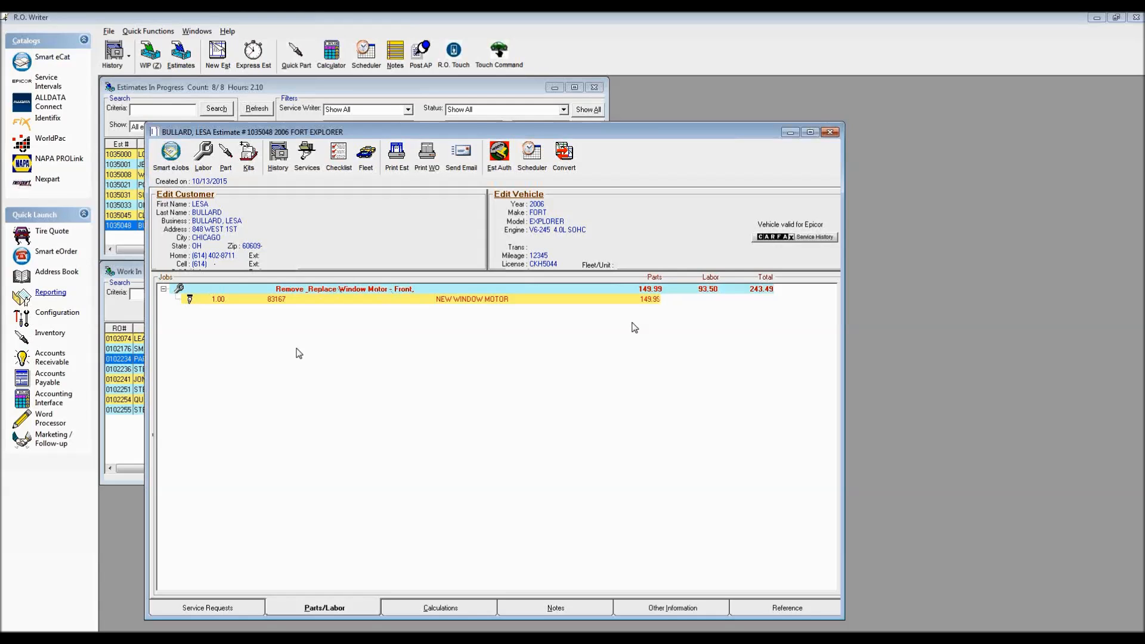
# Step: Reopen Smart eCat from the Explorer estimate, view the catalog's part and labor categories, and begin a new catalog search
pyautogui.click(168, 154)
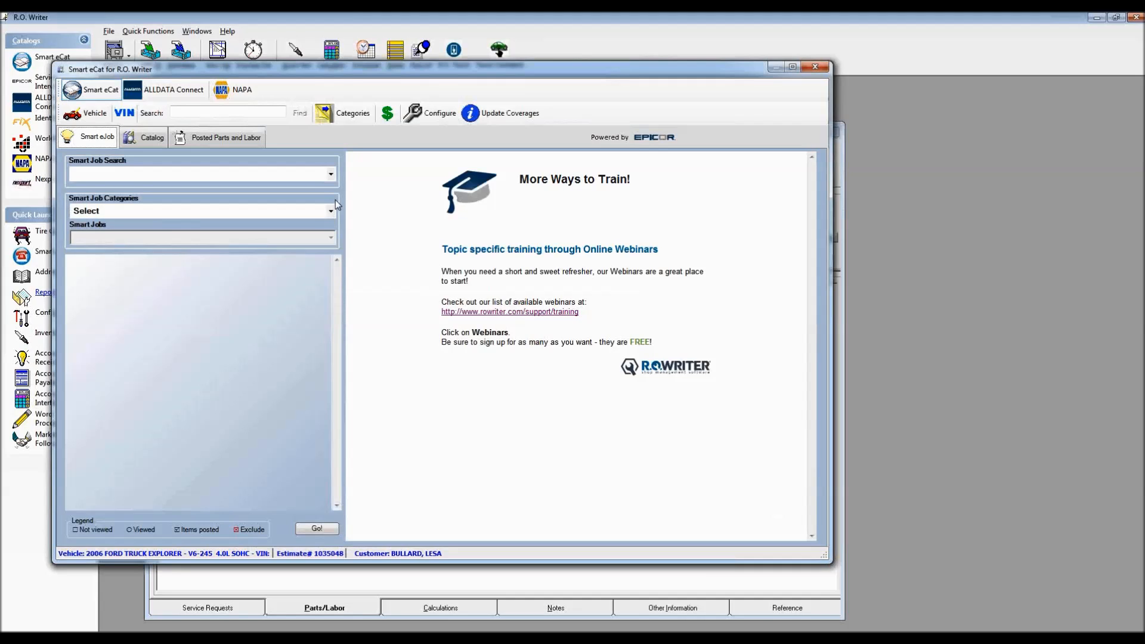
pyautogui.click(347, 116)
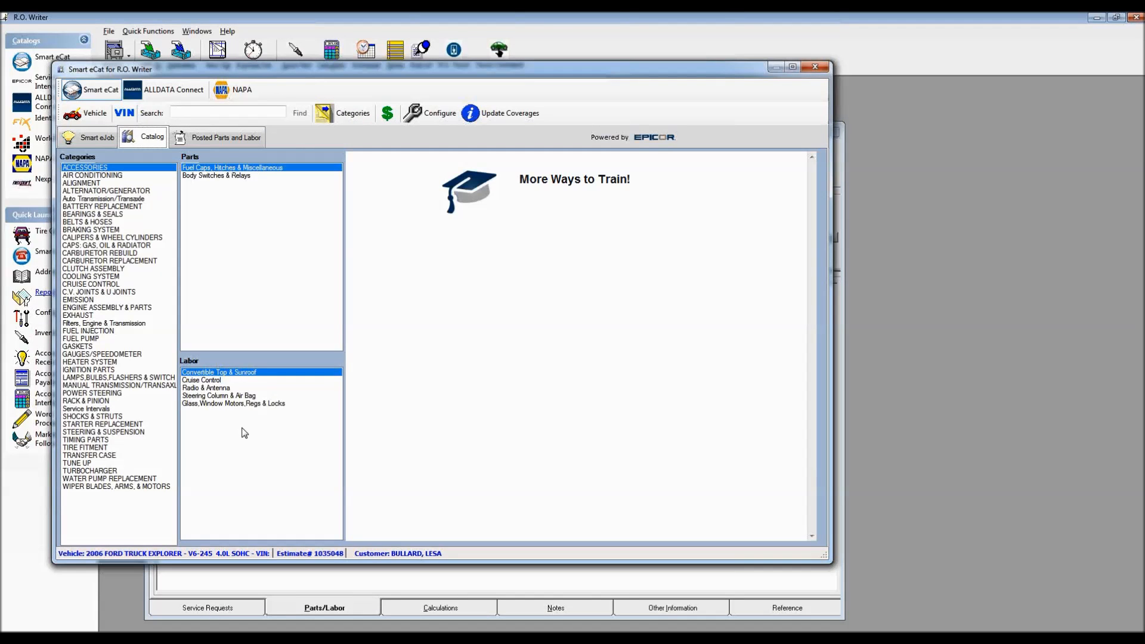
pyautogui.click(192, 112)
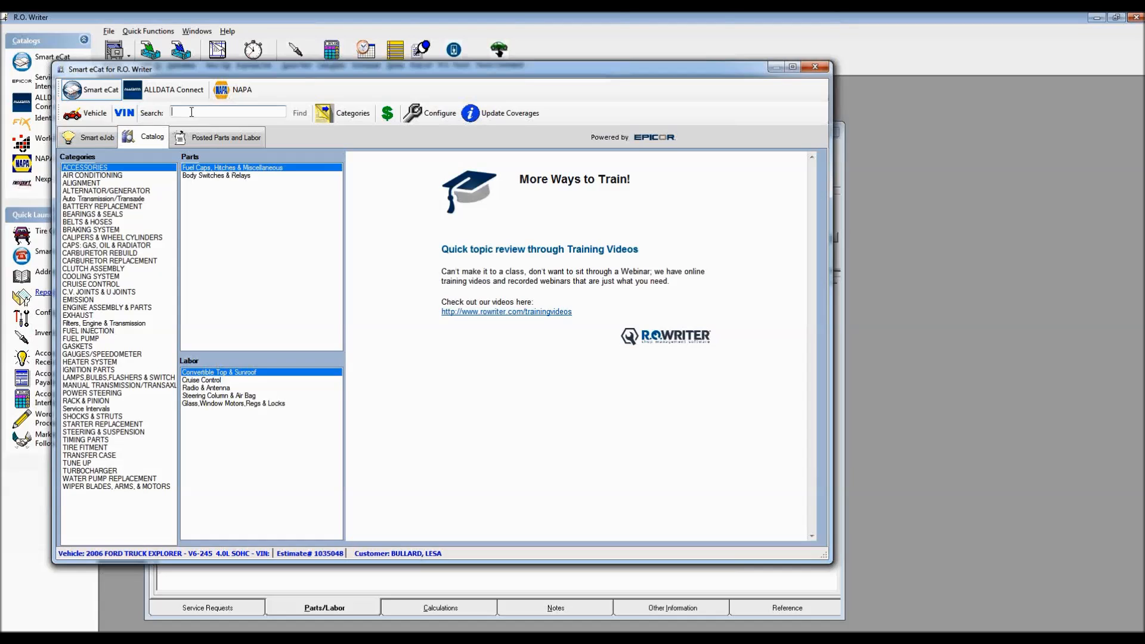